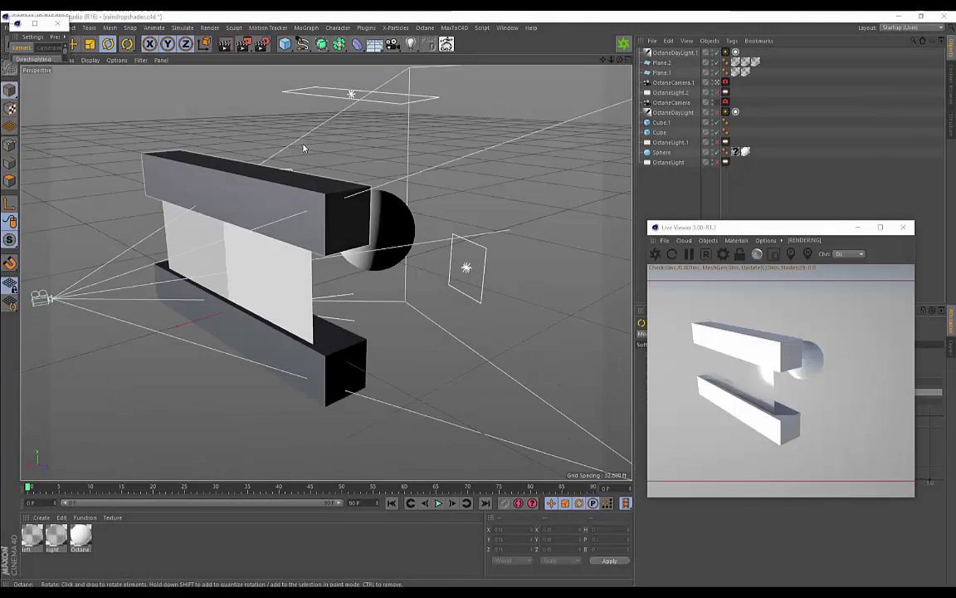
pyautogui.keyDown('alt'); pyautogui.moveTo(304, 149); pyautogui.dragTo(341, 178); pyautogui.keyUp('alt')
pyautogui.keyDown('alt'); pyautogui.moveTo(406, 311); pyautogui.dragTo(382, 274); pyautogui.keyUp('alt')
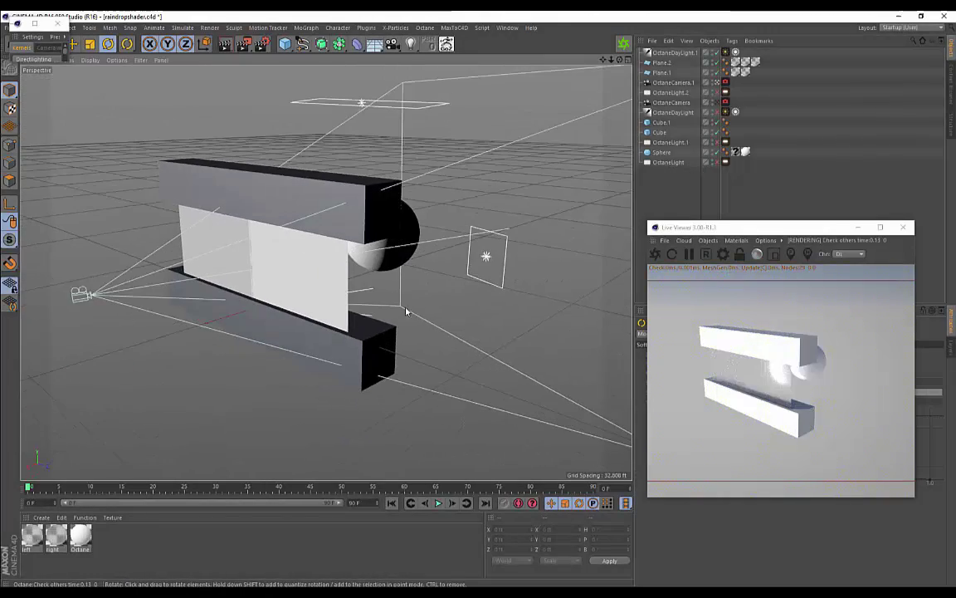
pyautogui.keyDown('alt'); pyautogui.moveTo(405, 311); pyautogui.dragTo(365, 298); pyautogui.keyUp('alt')
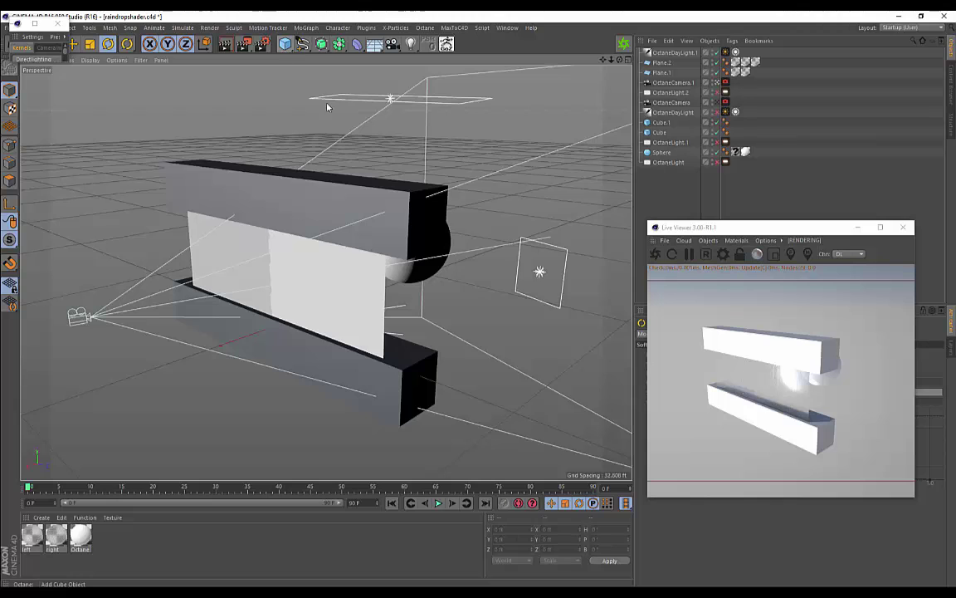
pyautogui.keyDown('alt'); pyautogui.moveTo(327, 106); pyautogui.dragTo(307, 210); pyautogui.keyUp('alt')
pyautogui.click(307, 209)
pyautogui.click(285, 44)
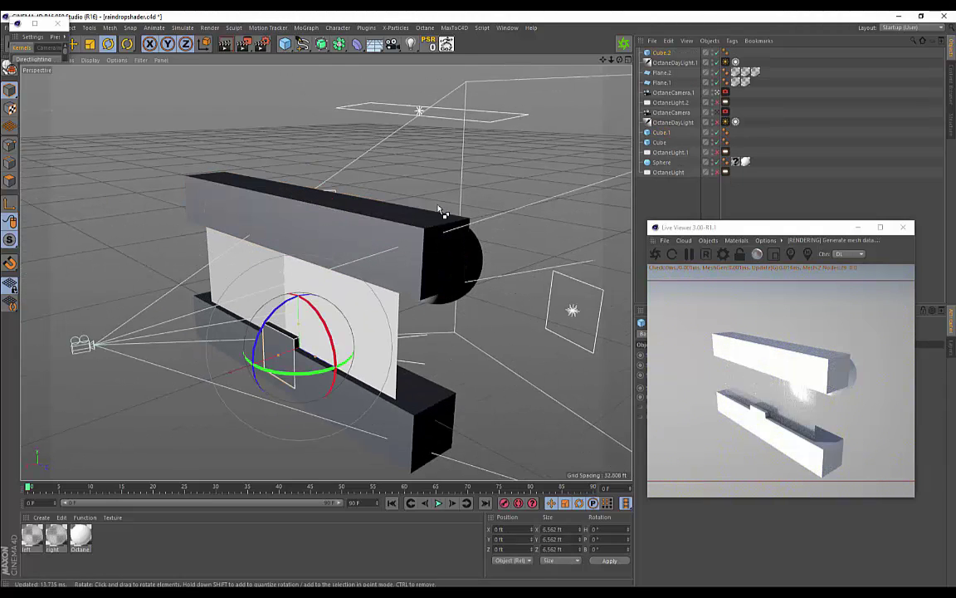
pyautogui.hotkey('ctrl', 'z')
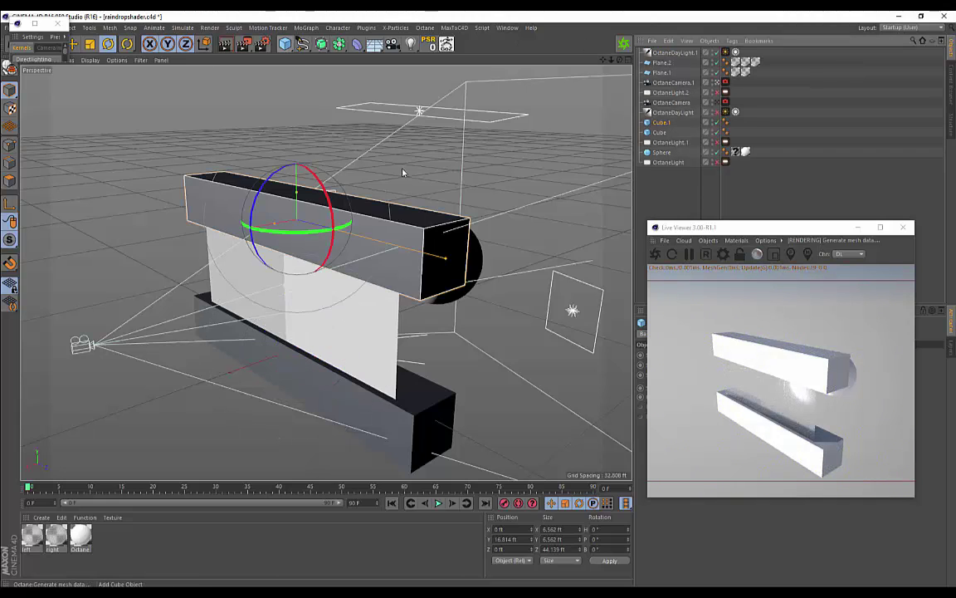
# - Examine the two side-by-side planes between the long beams from the front and at an angle, checking them in the live render
pyautogui.keyDown('alt'); pyautogui.moveTo(401, 173); pyautogui.dragTo(306, 276); pyautogui.keyUp('alt')
pyautogui.click(182, 241)
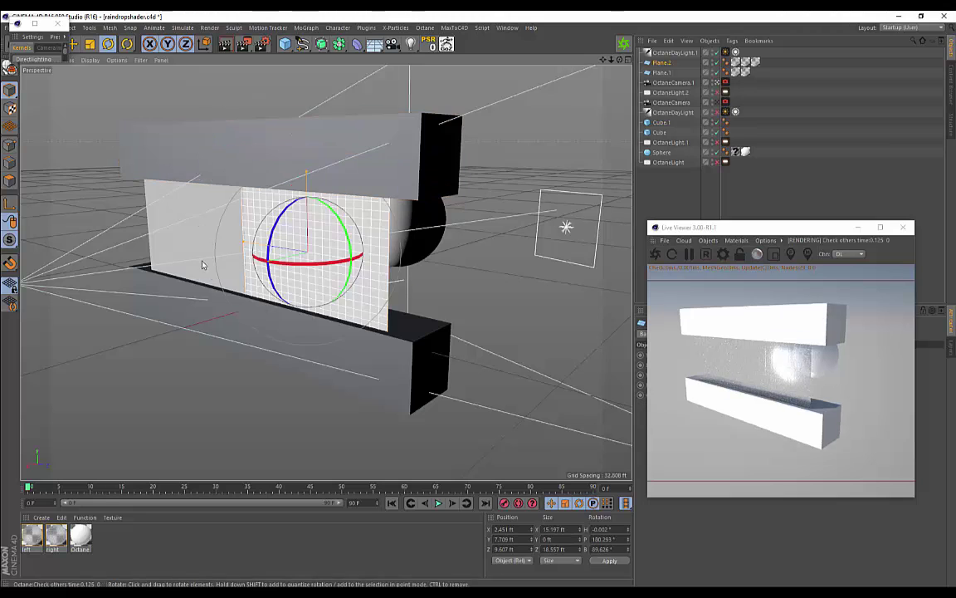
pyautogui.click(355, 290)
pyautogui.keyDown('alt'); pyautogui.moveTo(241, 399); pyautogui.dragTo(190, 243); pyautogui.keyUp('alt')
pyautogui.click(183, 269)
pyautogui.click(329, 258)
pyautogui.click(271, 260)
pyautogui.click(323, 267)
pyautogui.click(265, 253)
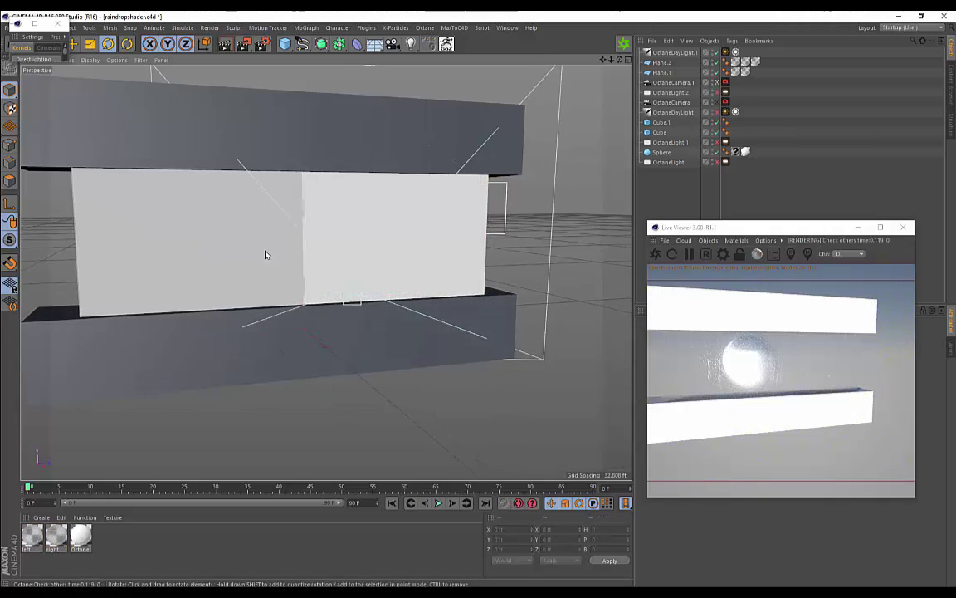
pyautogui.click(311, 244)
pyautogui.keyDown('alt'); pyautogui.moveTo(309, 226); pyautogui.dragTo(220, 164, button='right'); pyautogui.keyUp('alt')
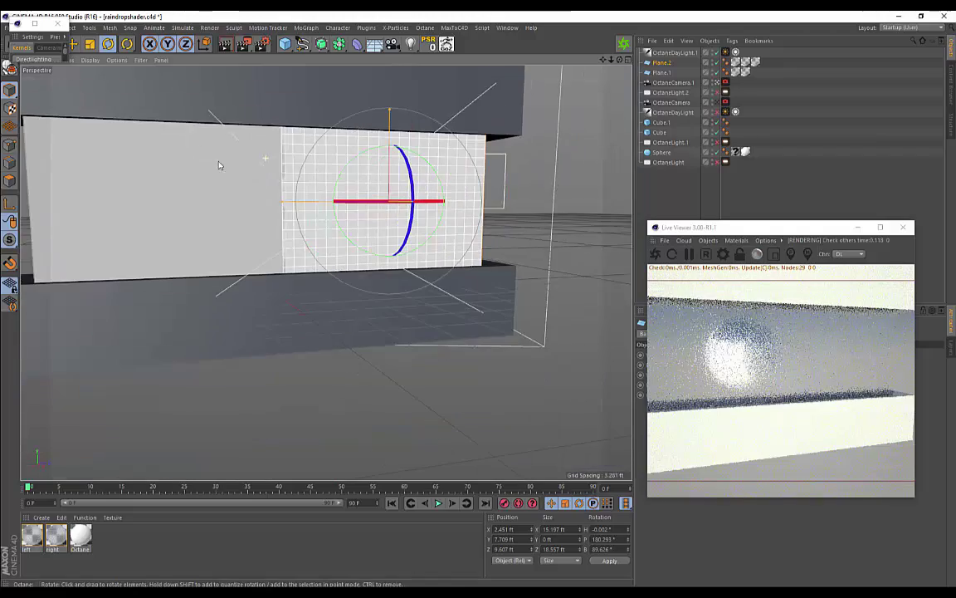
pyautogui.keyDown('alt'); pyautogui.moveTo(219, 132); pyautogui.dragTo(247, 171, button='middle'); pyautogui.keyUp('alt')
pyautogui.keyDown('alt'); pyautogui.moveTo(246, 170); pyautogui.dragTo(279, 156); pyautogui.keyUp('alt')
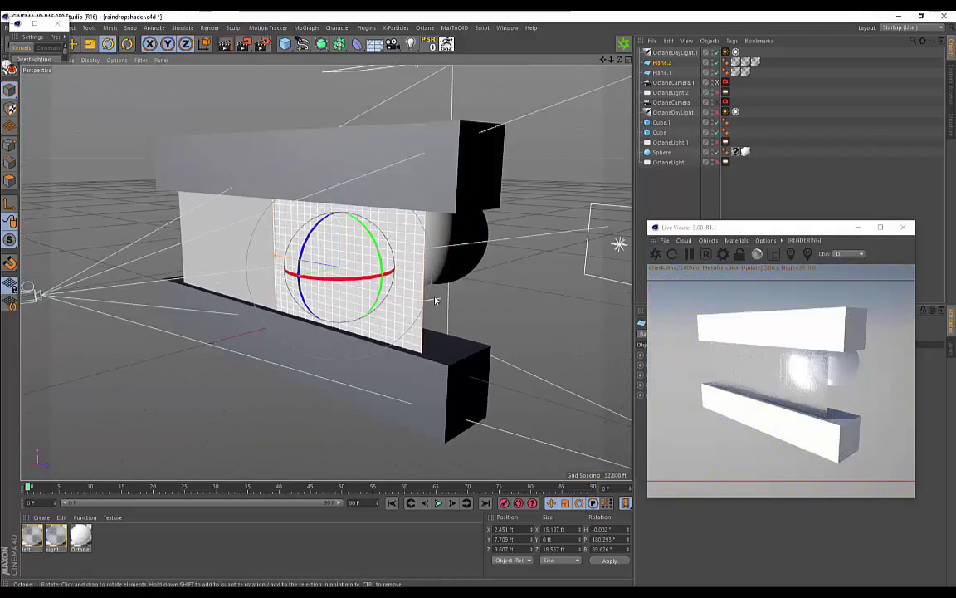
# - Inspect how the two planes, the beams and the sphere behind them are arranged, from the side and from the front
pyautogui.click(436, 301)
pyautogui.keyDown('alt'); pyautogui.moveTo(315, 235); pyautogui.dragTo(249, 158); pyautogui.keyUp('alt')
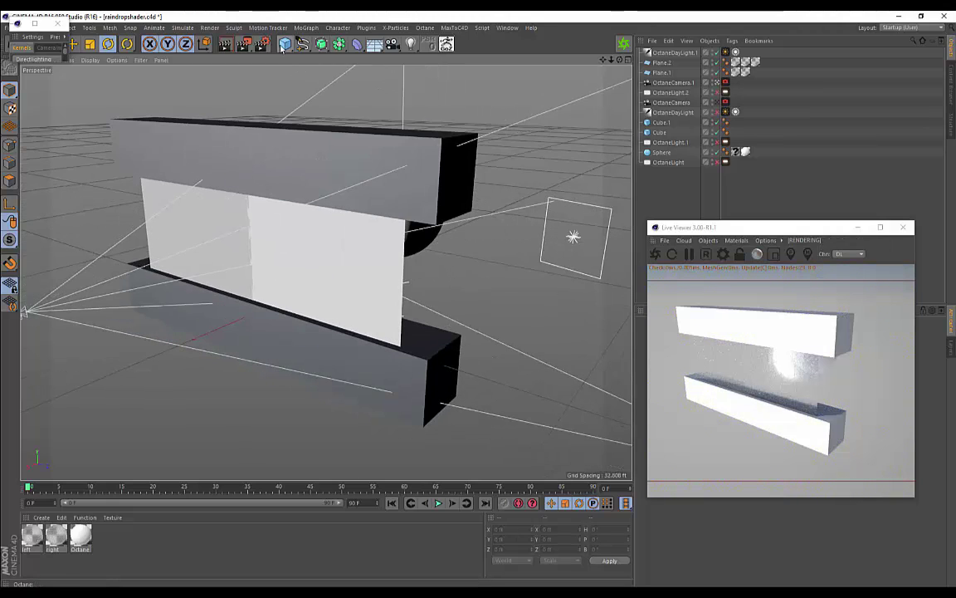
pyautogui.click(285, 47)
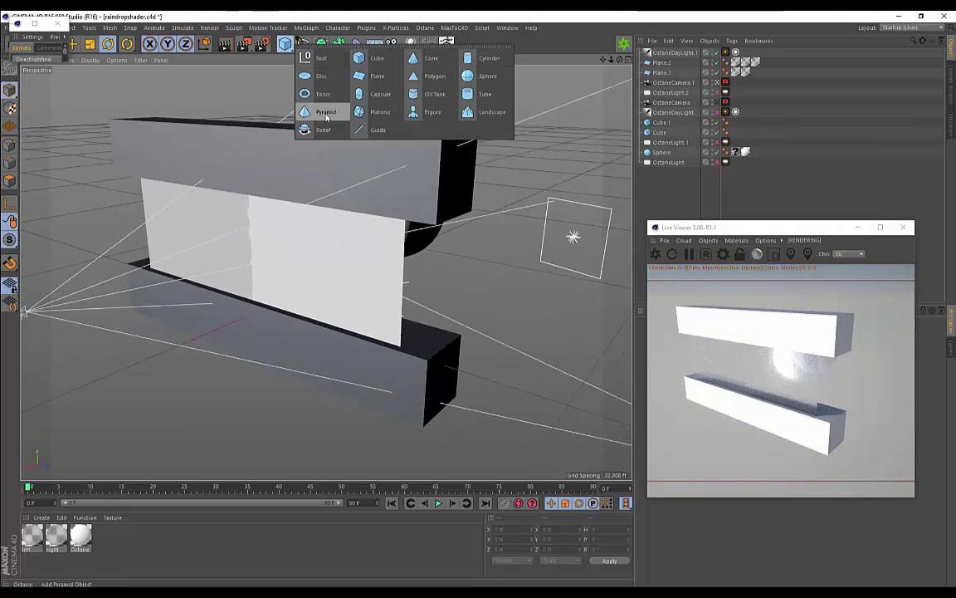
pyautogui.click(486, 298)
pyautogui.click(300, 280)
pyautogui.click(170, 210)
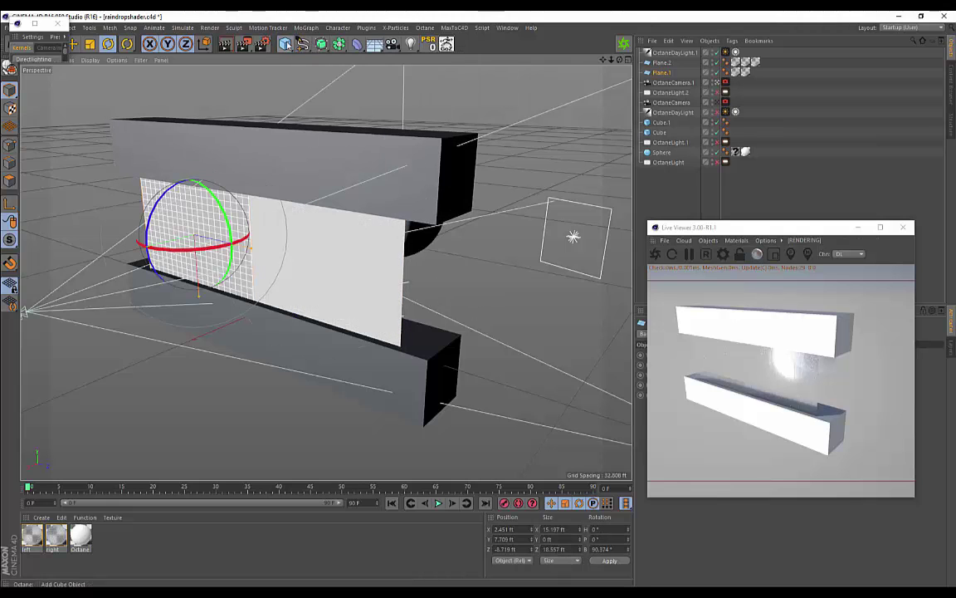
pyautogui.keyDown('alt'); pyautogui.moveTo(269, 85); pyautogui.dragTo(104, 140); pyautogui.keyUp('alt')
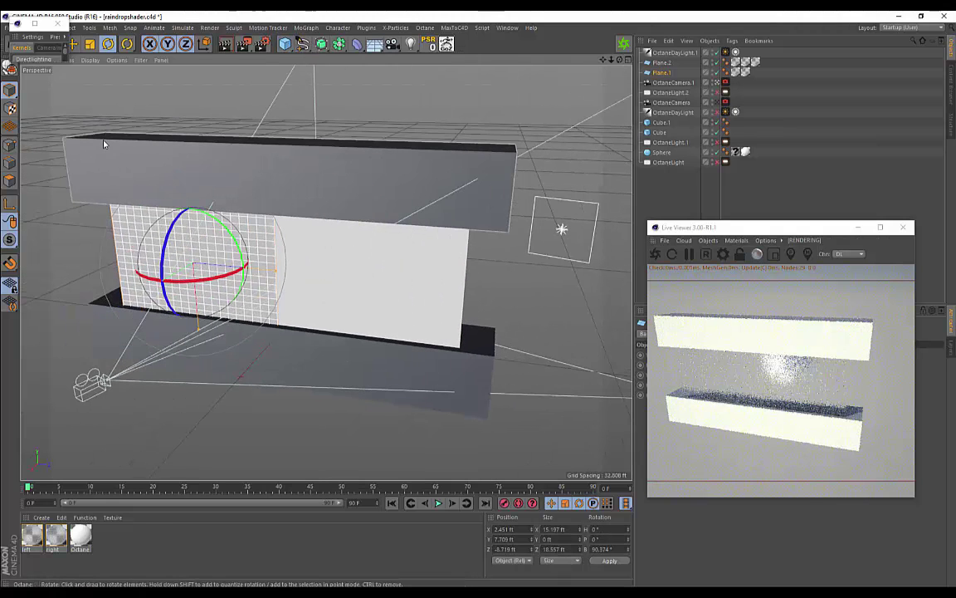
pyautogui.keyDown('alt'); pyautogui.moveTo(221, 116); pyautogui.dragTo(220, 174); pyautogui.keyUp('alt')
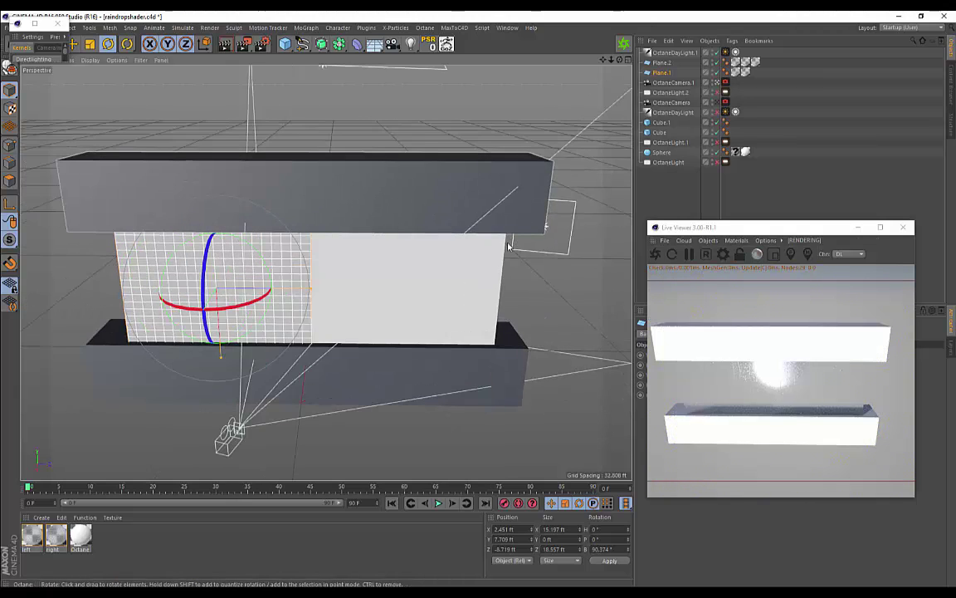
pyautogui.keyDown('alt'); pyautogui.moveTo(510, 247); pyautogui.dragTo(229, 233); pyautogui.keyUp('alt')
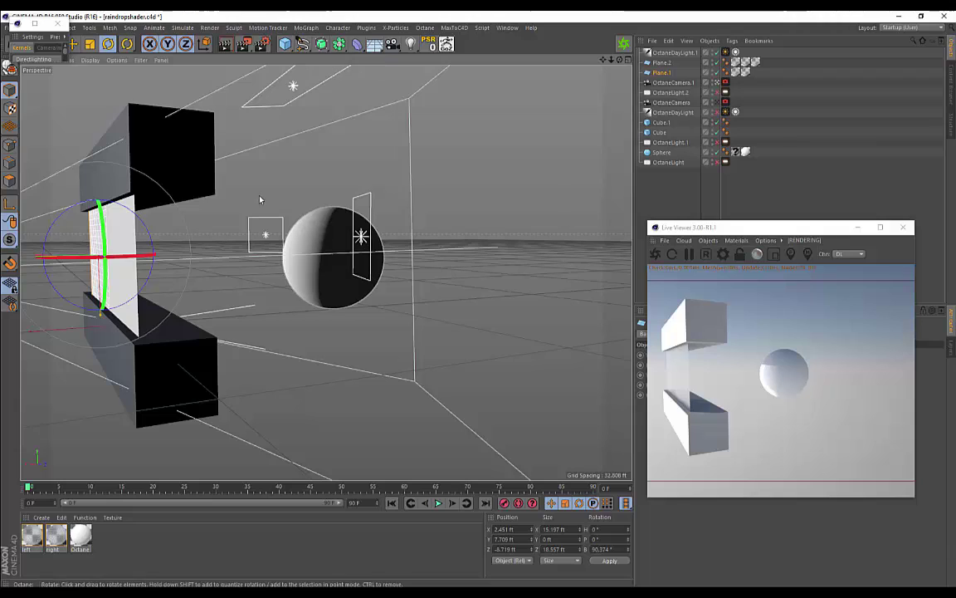
pyautogui.keyDown('alt'); pyautogui.moveTo(262, 201); pyautogui.dragTo(376, 308); pyautogui.keyUp('alt')
pyautogui.keyDown('alt'); pyautogui.moveTo(222, 268); pyautogui.dragTo(410, 344); pyautogui.keyUp('alt')
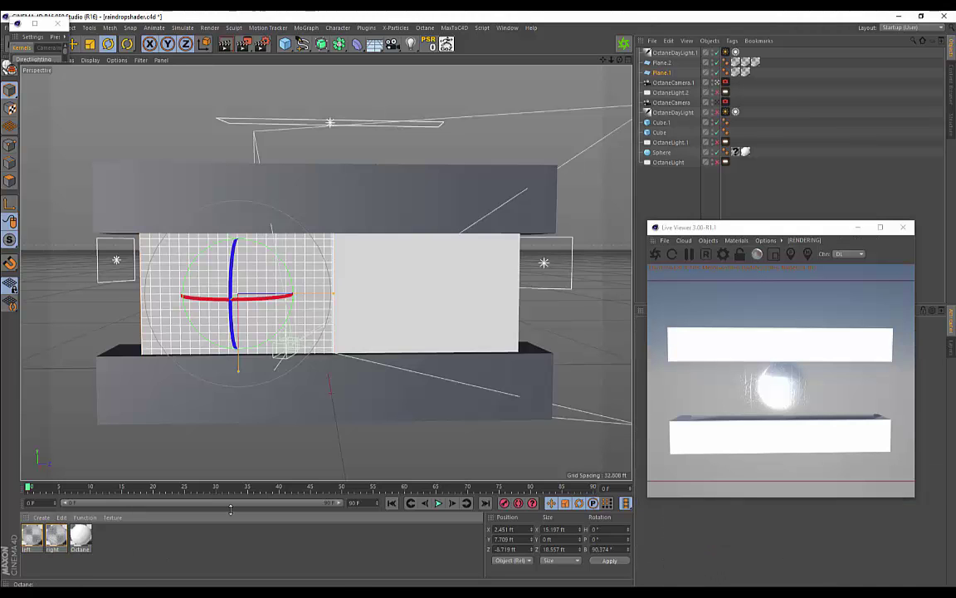
pyautogui.scroll(3, 311, 380)
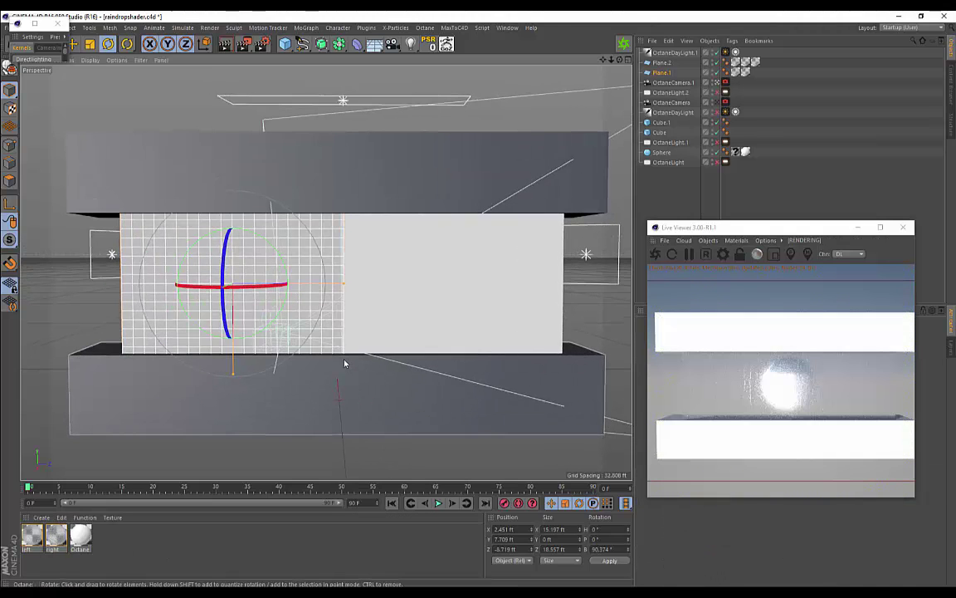
pyautogui.scroll(2, 345, 362)
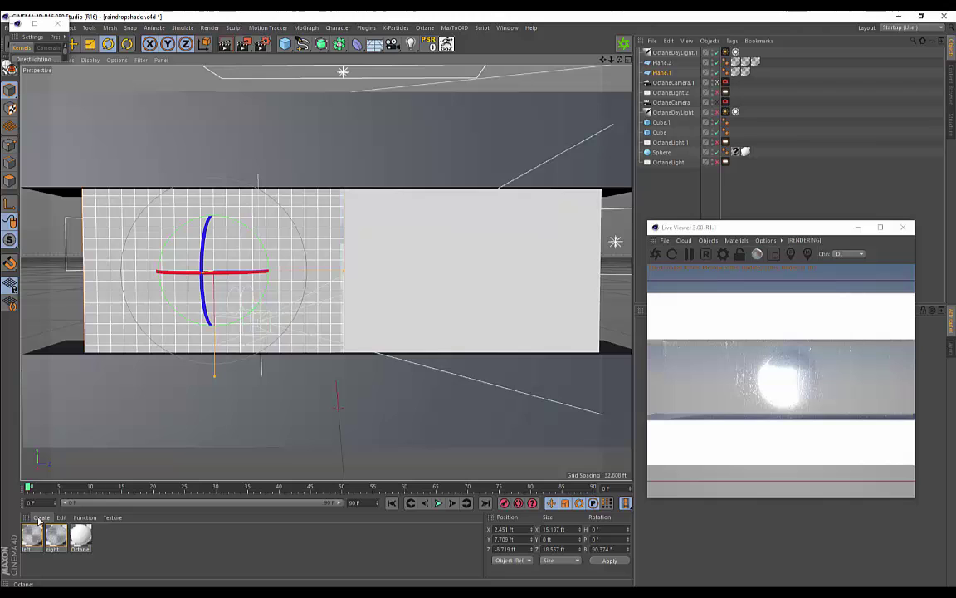
pyautogui.keyDown('alt'); pyautogui.moveTo(383, 408); pyautogui.dragTo(366, 419, button='middle'); pyautogui.keyUp('alt')
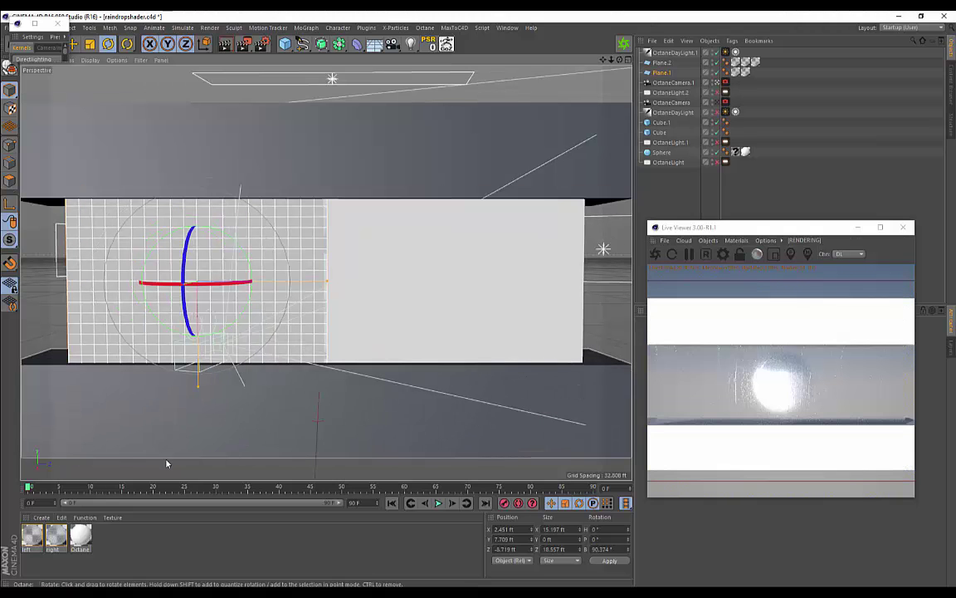
# - Create a new Octane material
pyautogui.click(41, 517)
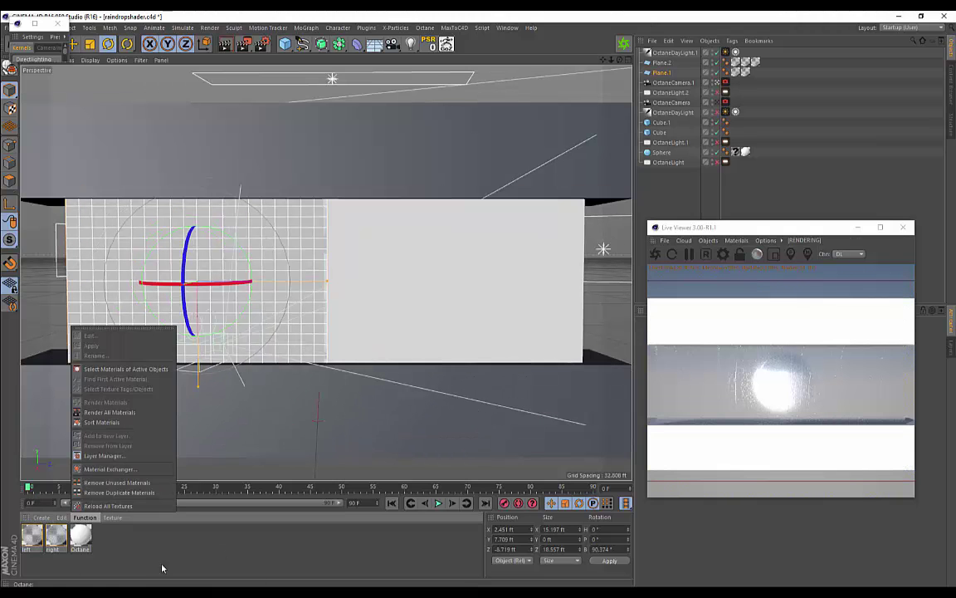
pyautogui.click(163, 568)
pyautogui.click(40, 517)
pyautogui.moveTo(90, 446)
pyautogui.moveTo(165, 432)
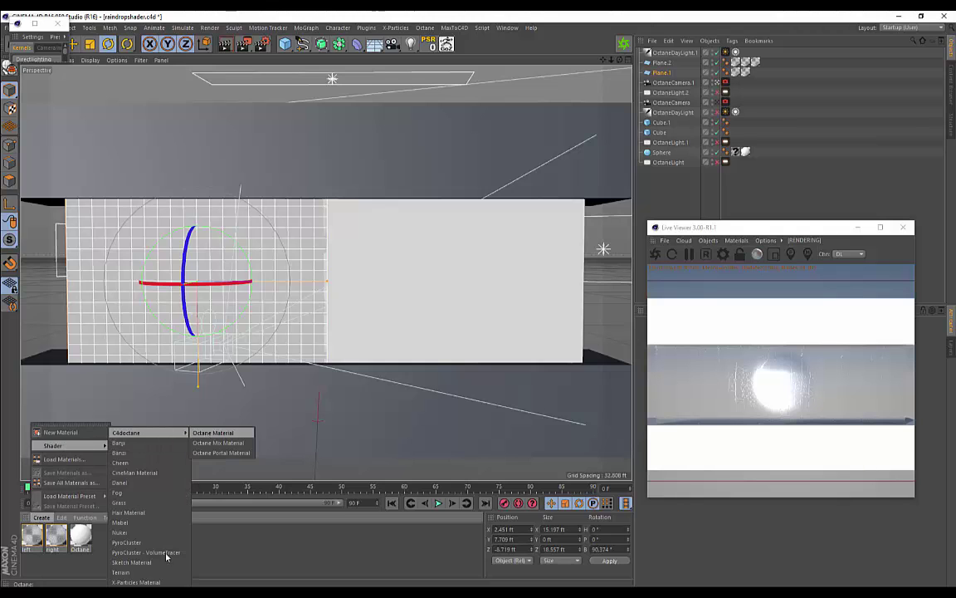
pyautogui.click(218, 433)
pyautogui.click(41, 517)
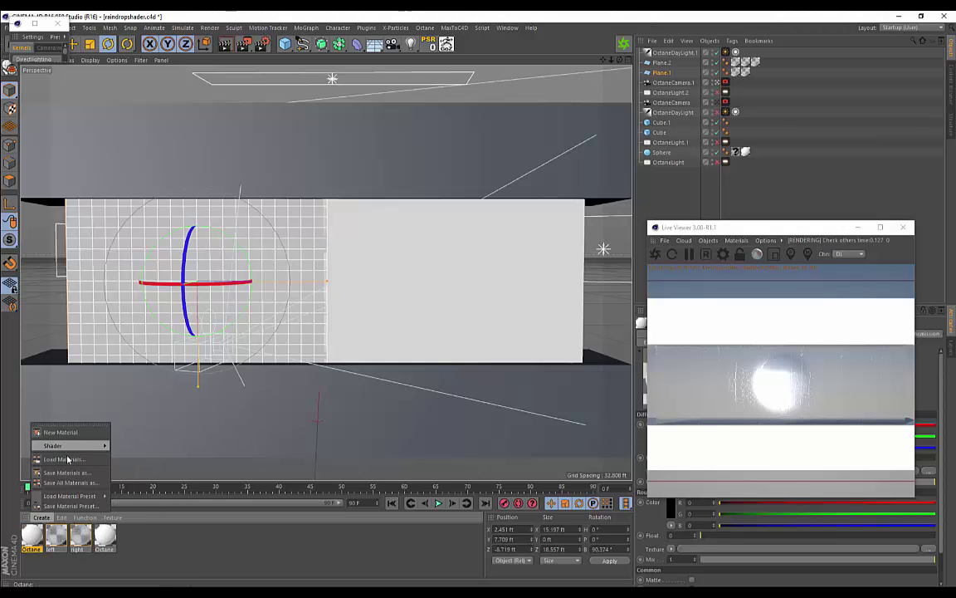
pyautogui.moveTo(74, 445)
pyautogui.moveTo(165, 432)
pyautogui.click(222, 567)
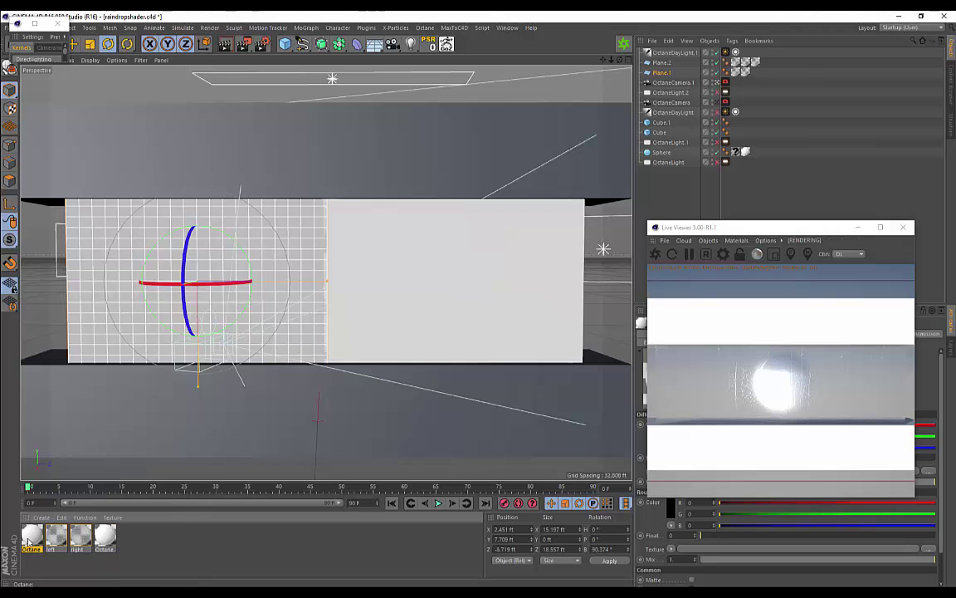
# - Apply the new Octane material to both planes and open it in the Material Editor
pyautogui.moveTo(32, 538); pyautogui.dragTo(95, 310)
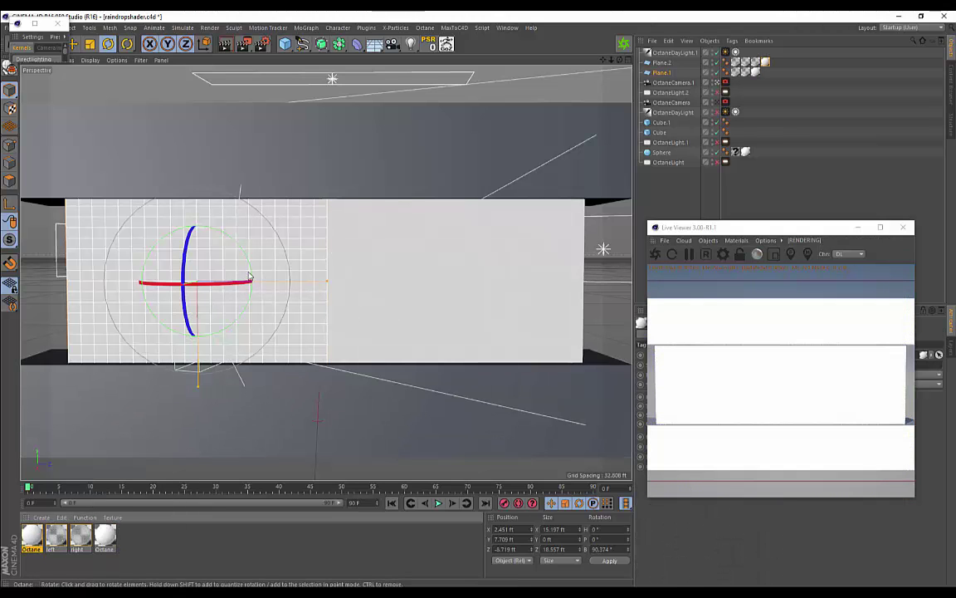
pyautogui.keyDown('alt'); pyautogui.moveTo(400, 320); pyautogui.dragTo(339, 230); pyautogui.keyUp('alt')
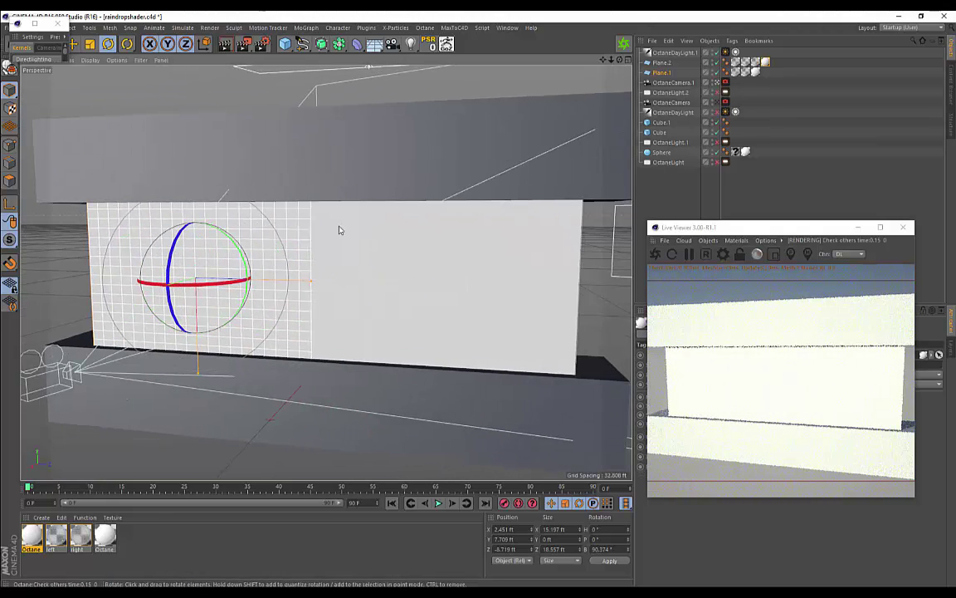
pyautogui.doubleClick(31, 537)
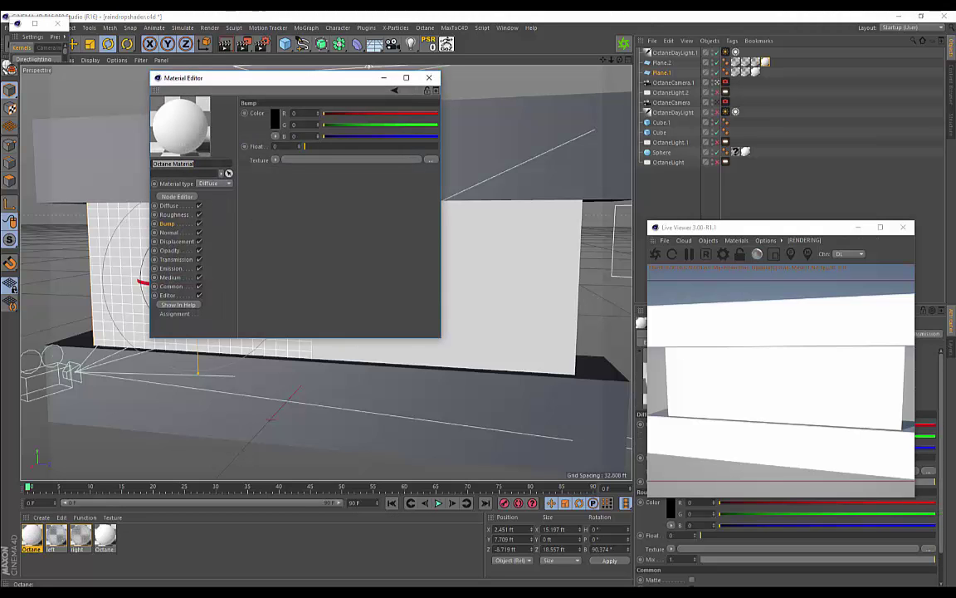
# - Switch to File Explorer, open 4.jpg from The Birds folder full-size and zoom in to examine the raindrop map
pyautogui.click(257, 592)
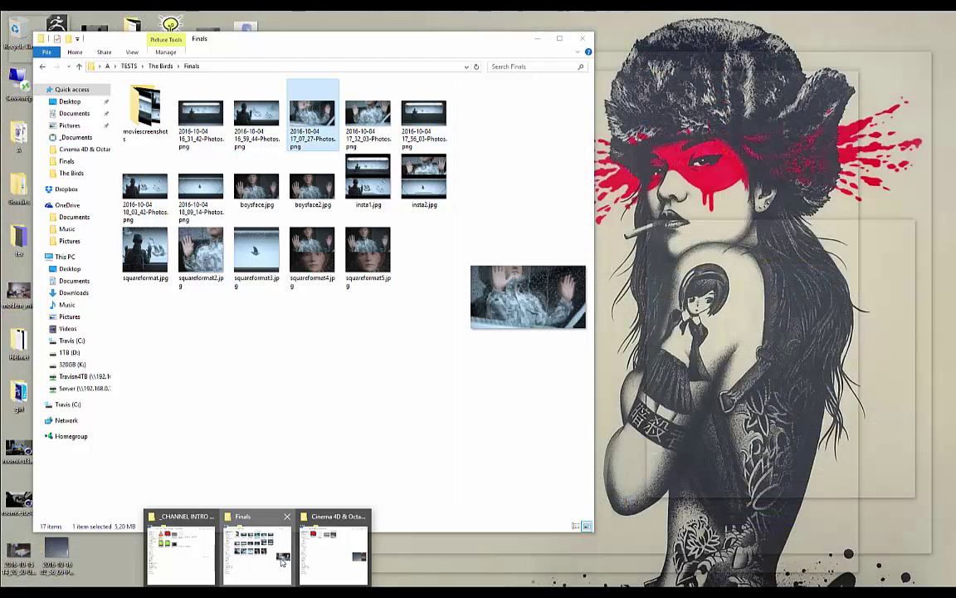
pyautogui.click(285, 561)
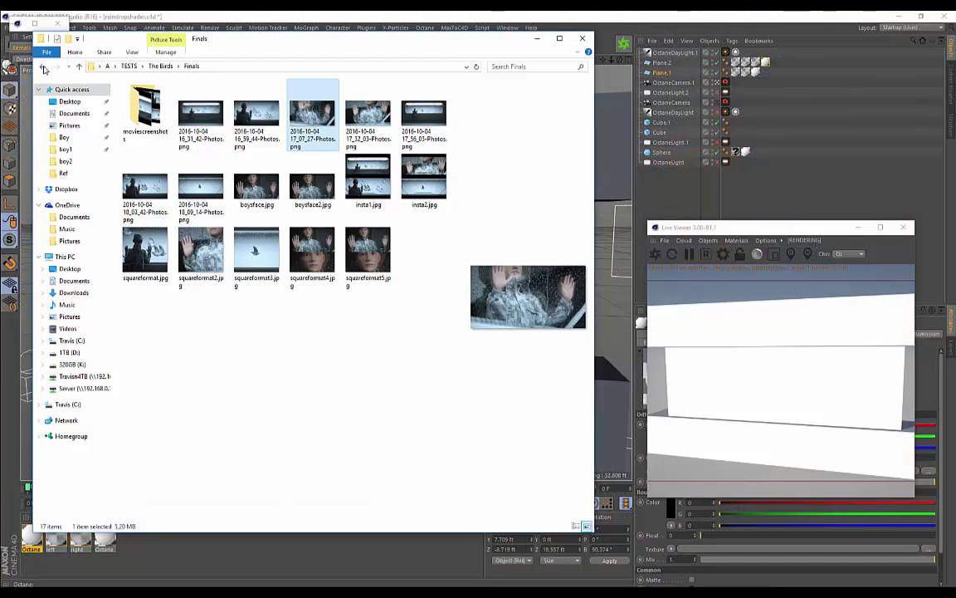
pyautogui.click(42, 66)
pyautogui.click(412, 108)
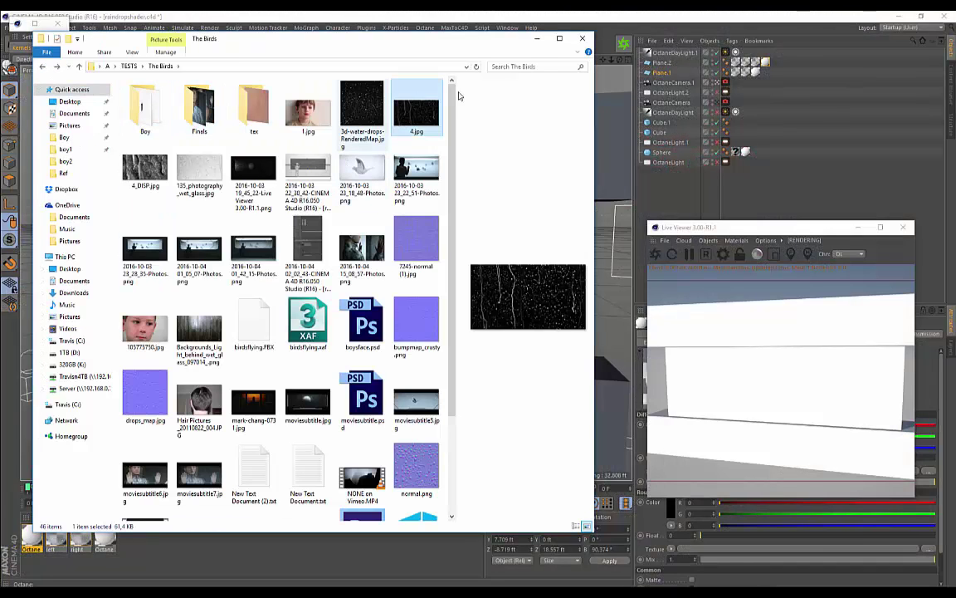
pyautogui.doubleClick(418, 125)
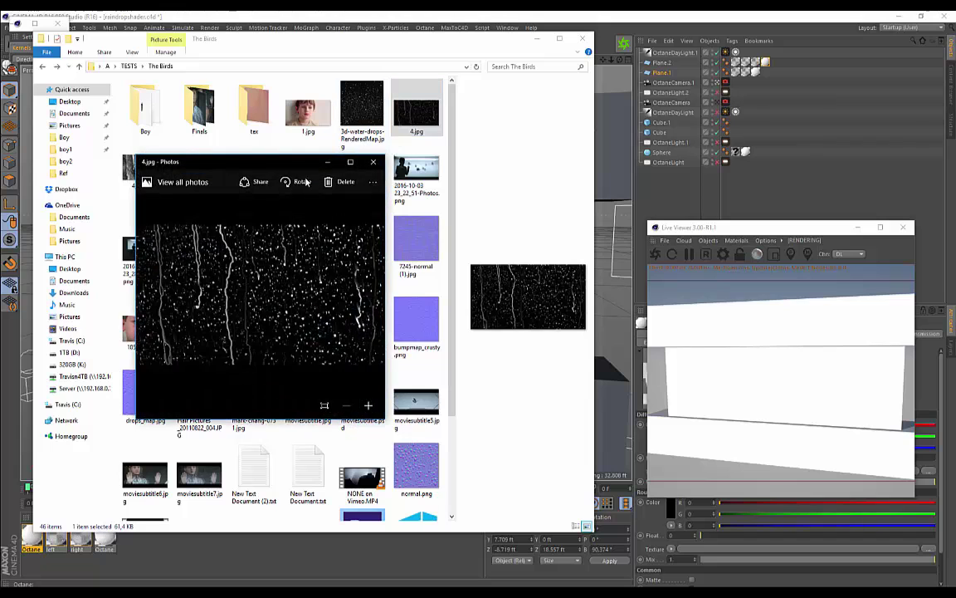
pyautogui.click(350, 166)
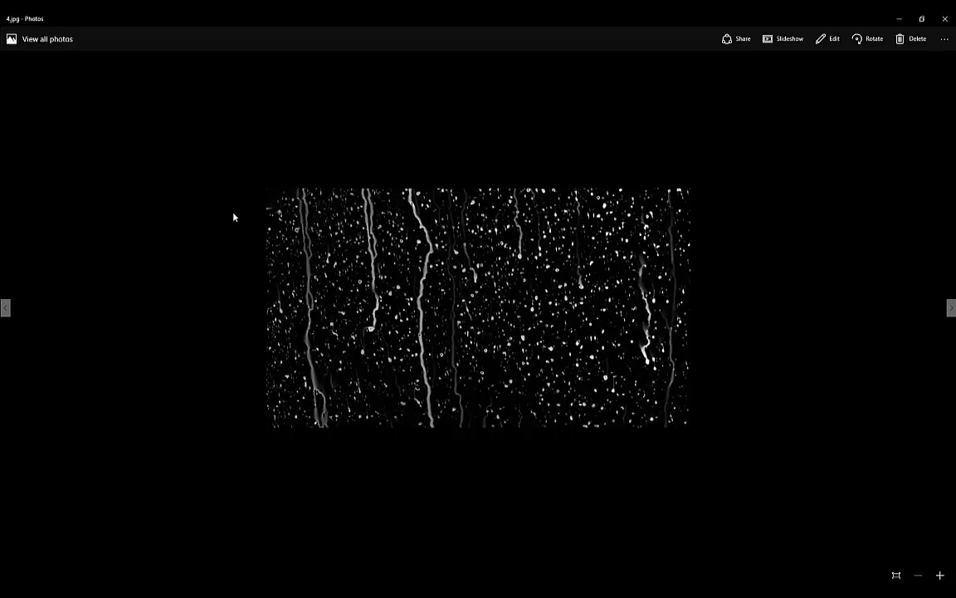
pyautogui.click(941, 576)
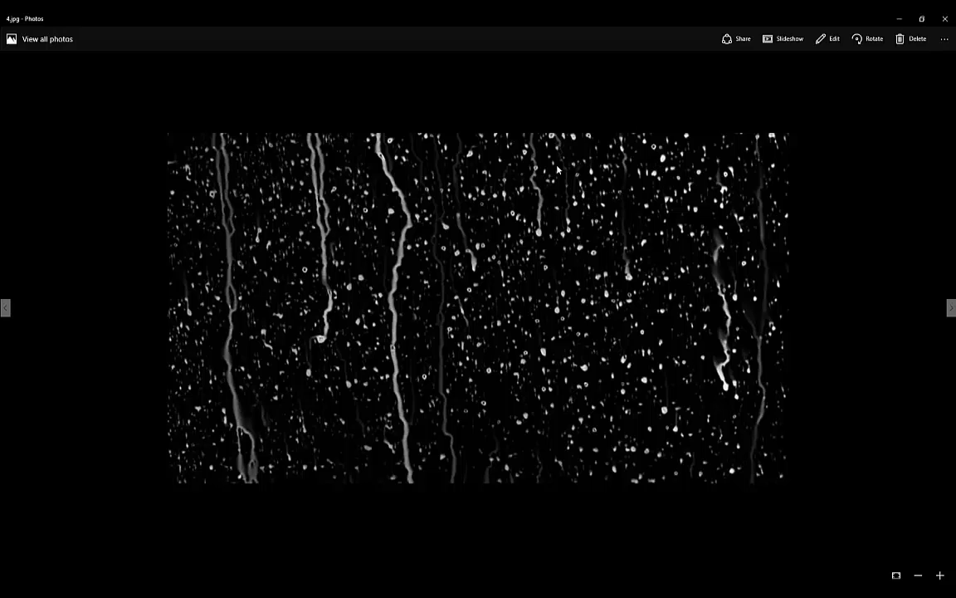
# - Shrink the 4.jpg viewer back to a small window, move it aside and minimise File Explorer to return to Cinema 4D
pyautogui.click(921, 18)
pyautogui.moveTo(259, 175); pyautogui.dragTo(448, 158)
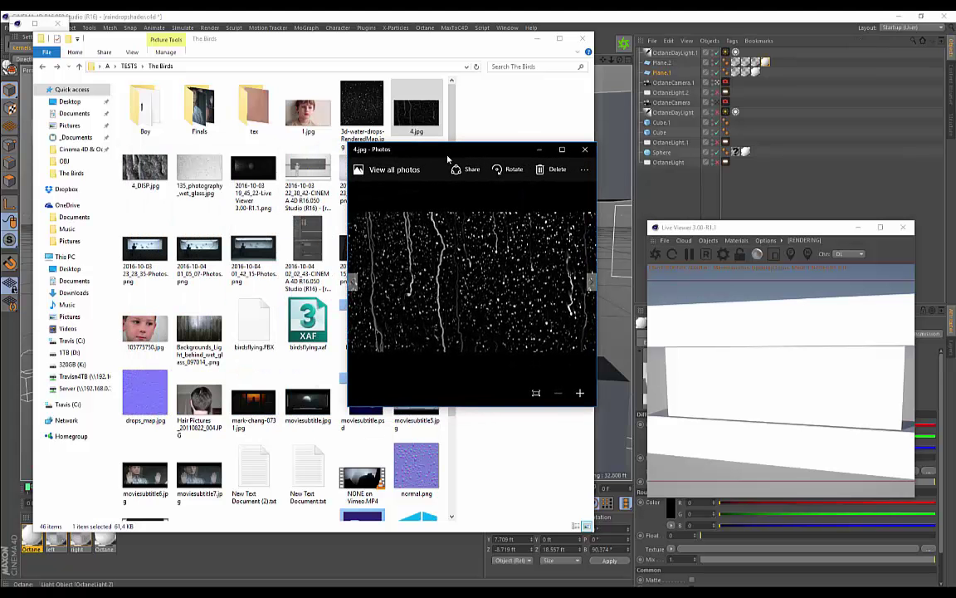
pyautogui.click(542, 45)
pyautogui.click(537, 39)
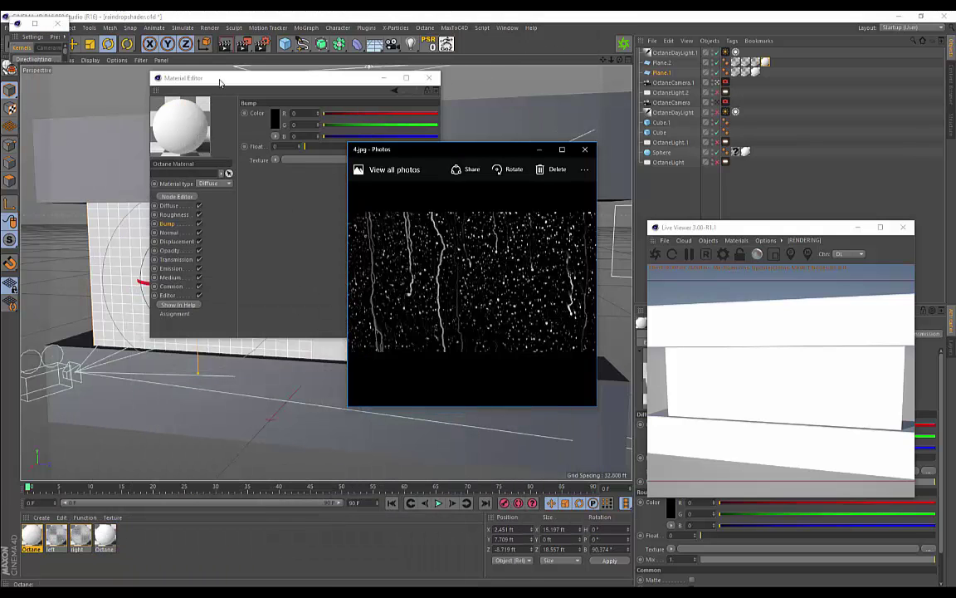
# - Change the new Octane material's type to Specular
pyautogui.moveTo(220, 82); pyautogui.dragTo(155, 81)
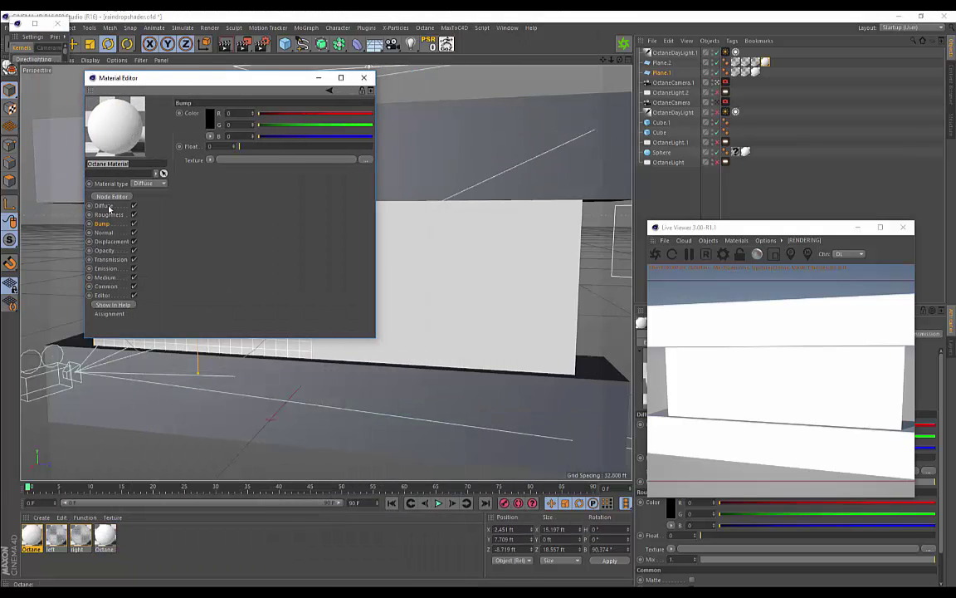
pyautogui.click(147, 184)
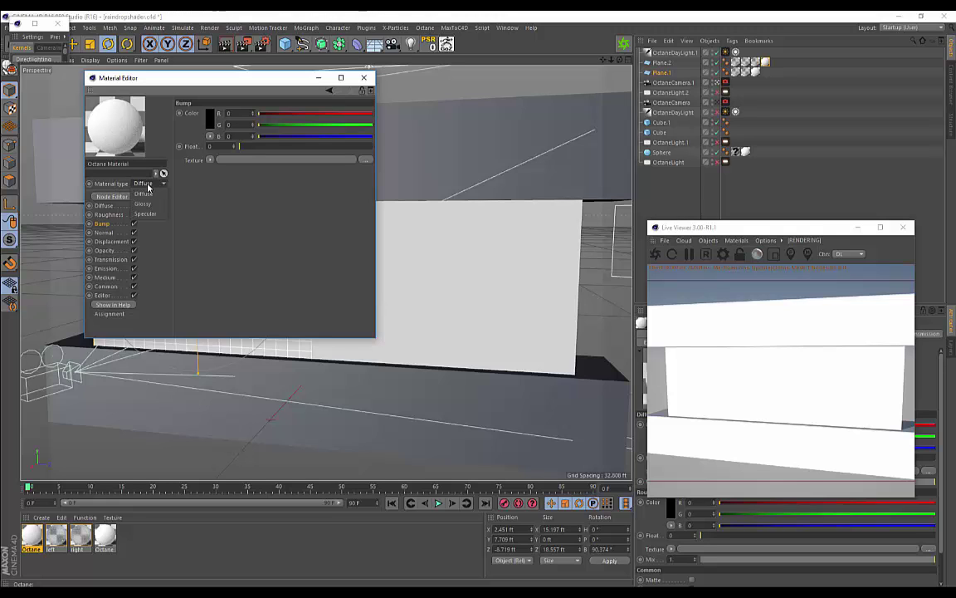
pyautogui.click(146, 214)
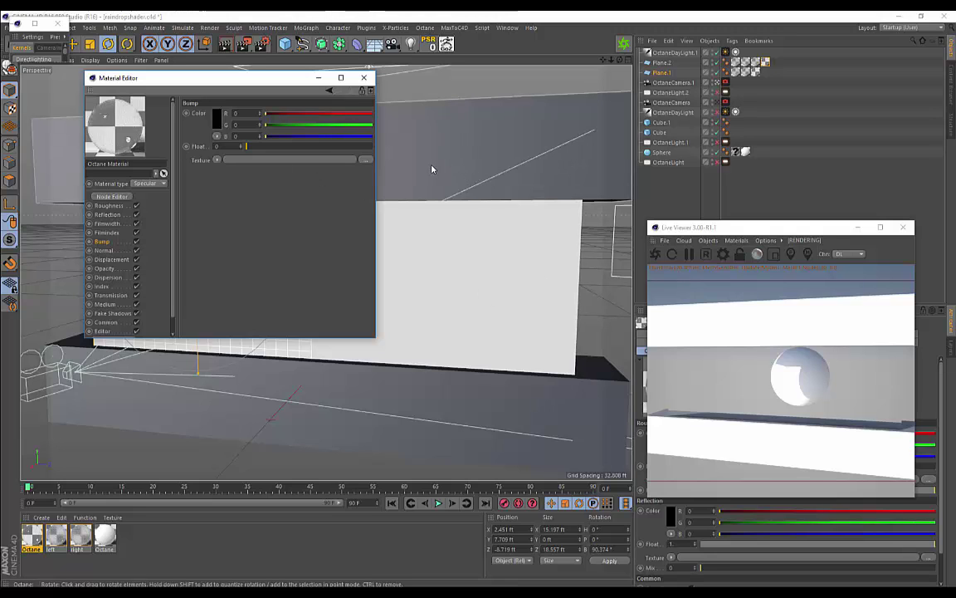
pyautogui.keyDown('alt'); pyautogui.moveTo(437, 201); pyautogui.dragTo(195, 222); pyautogui.keyUp('alt')
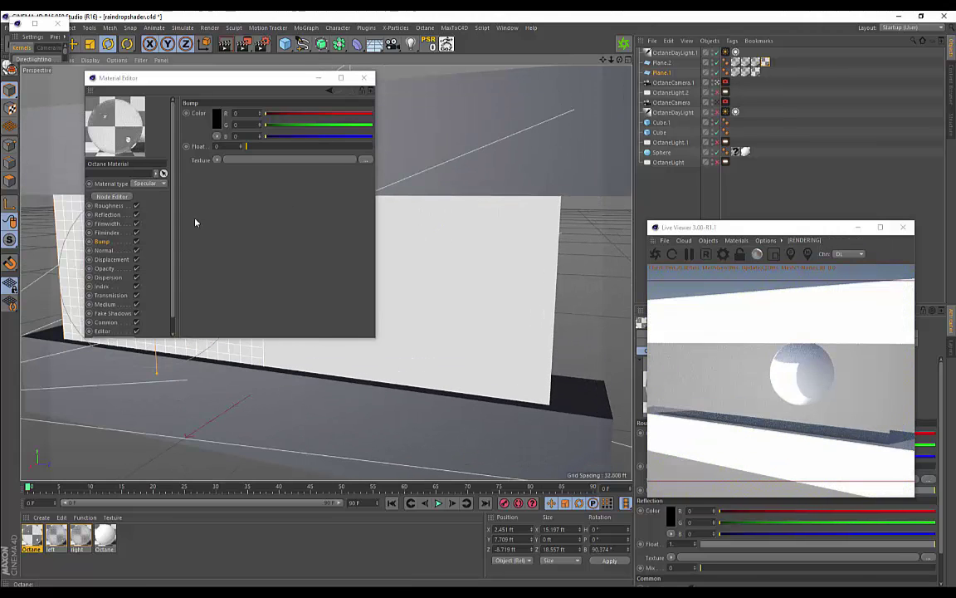
# - Set the glass material's Roughness float to 0.003 and check the result on the planes
pyautogui.click(106, 207)
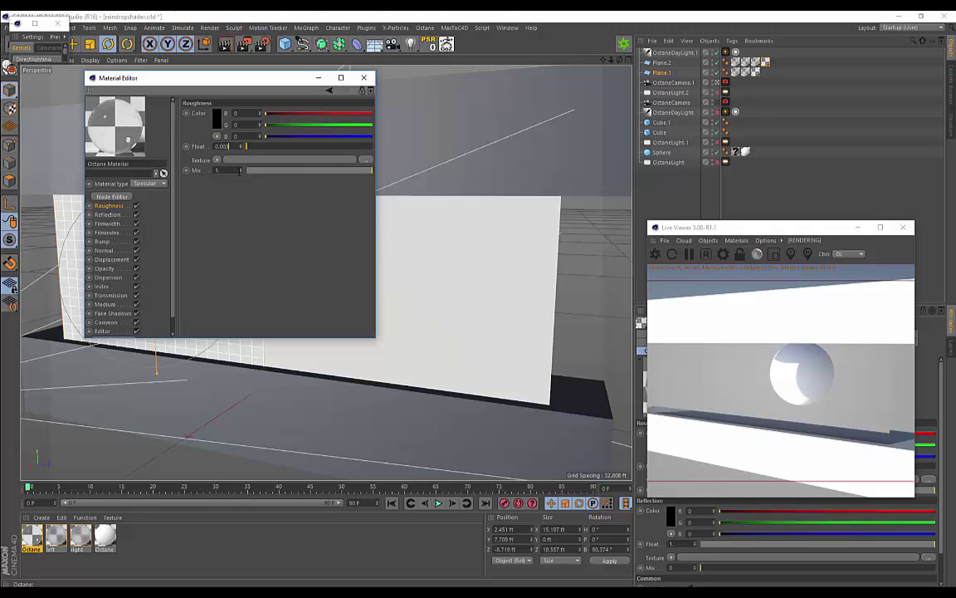
pyautogui.click(236, 201)
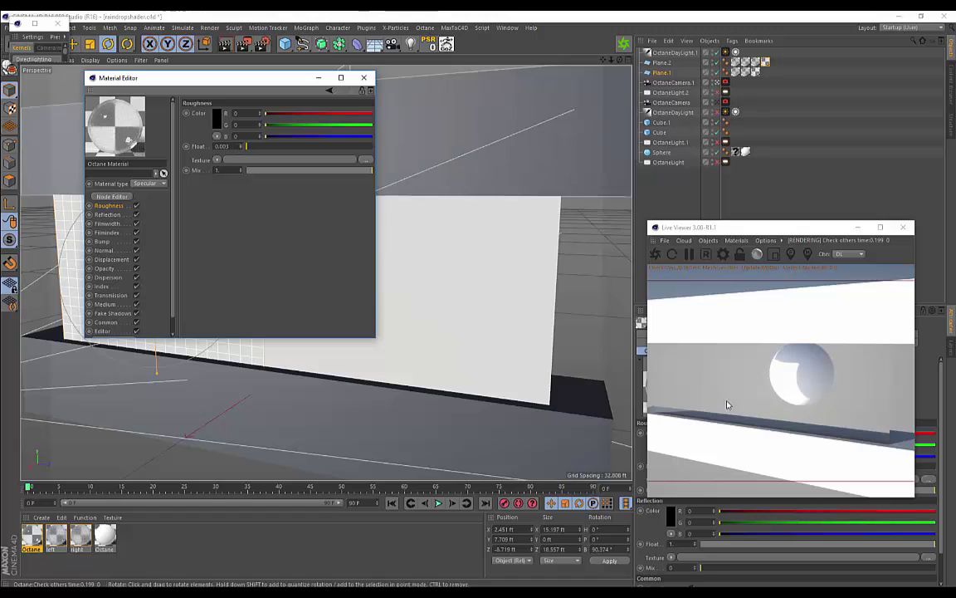
pyautogui.keyDown('alt'); pyautogui.moveTo(440, 336); pyautogui.dragTo(596, 329); pyautogui.keyUp('alt')
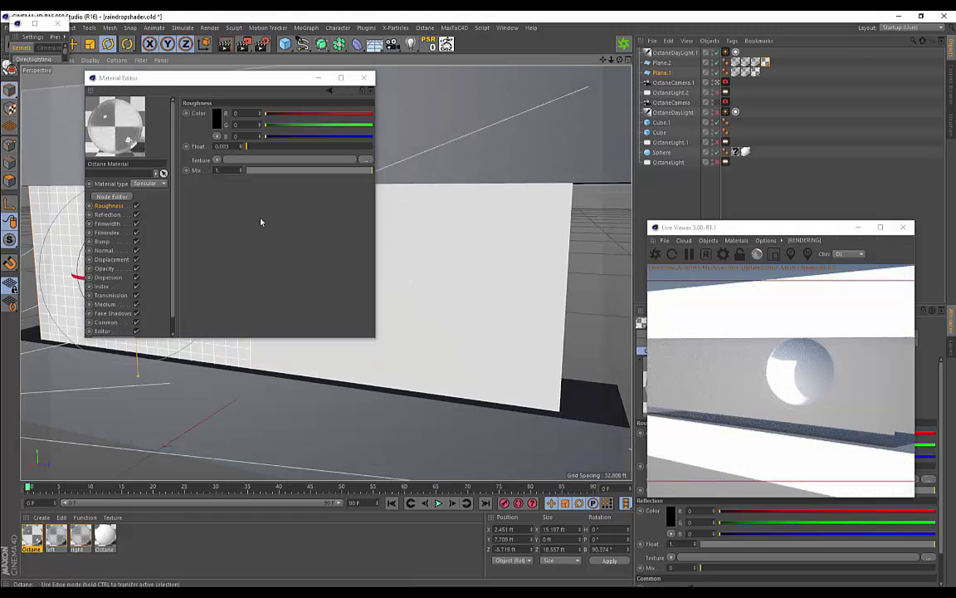
pyautogui.click(203, 169)
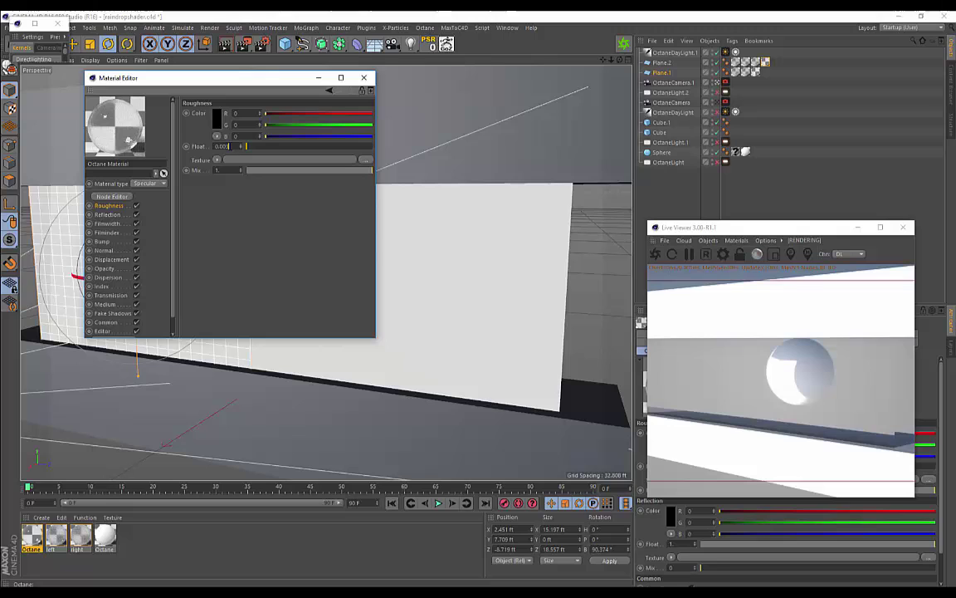
# - Add an Octane ImageTexture shader to the material's Bump channel and open the shader's settings
pyautogui.click(101, 242)
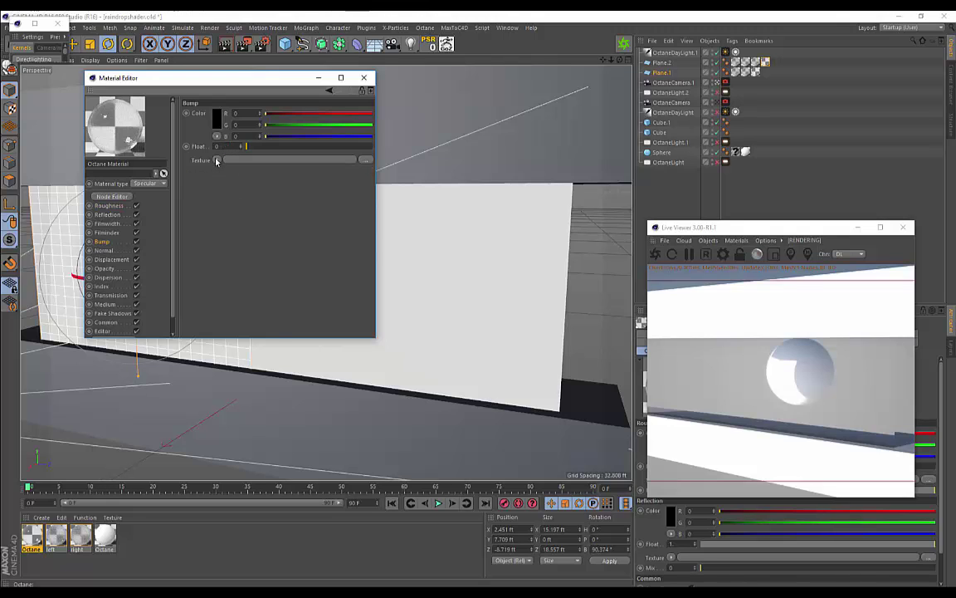
pyautogui.click(216, 160)
pyautogui.moveTo(249, 356)
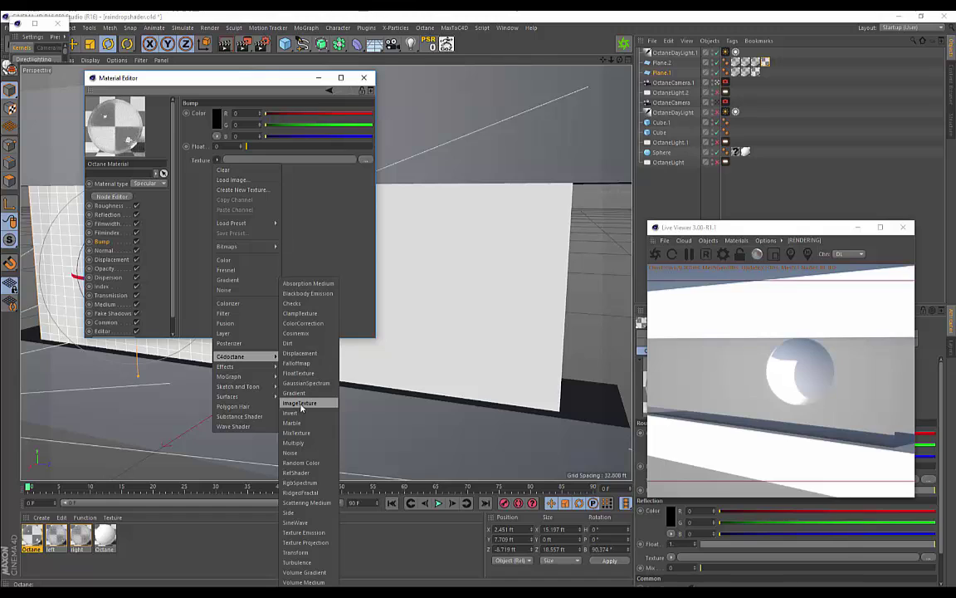
pyautogui.click(300, 403)
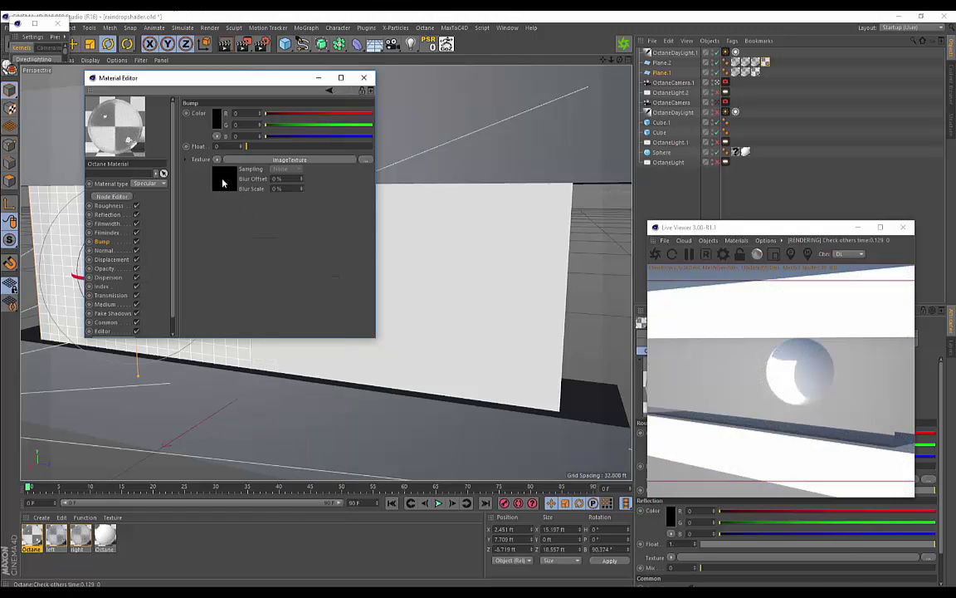
pyautogui.click(223, 181)
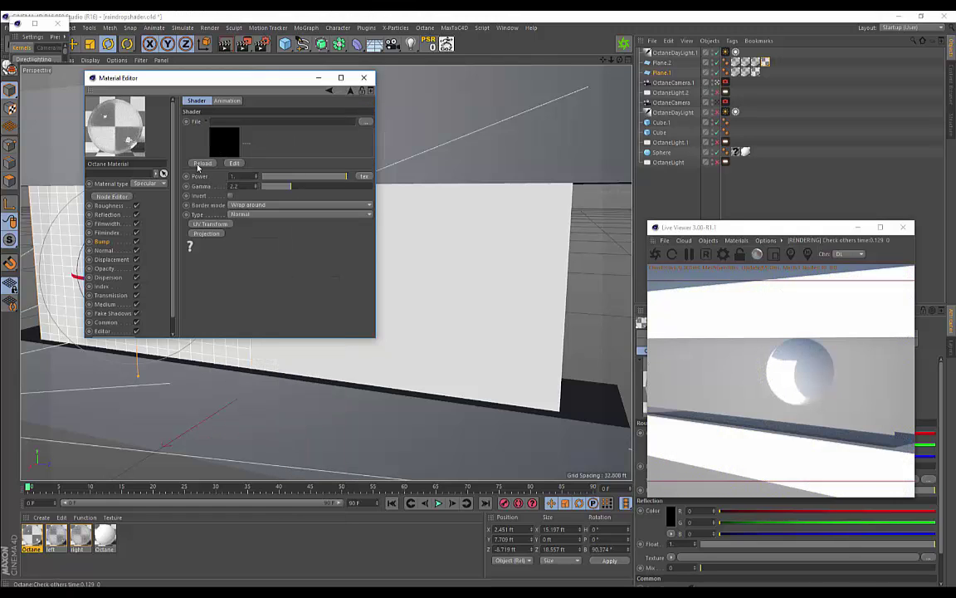
# - Load 4.jpg from Desktop > A > TESTS > The Birds as the bump image, without copying it to the project location
pyautogui.click(364, 123)
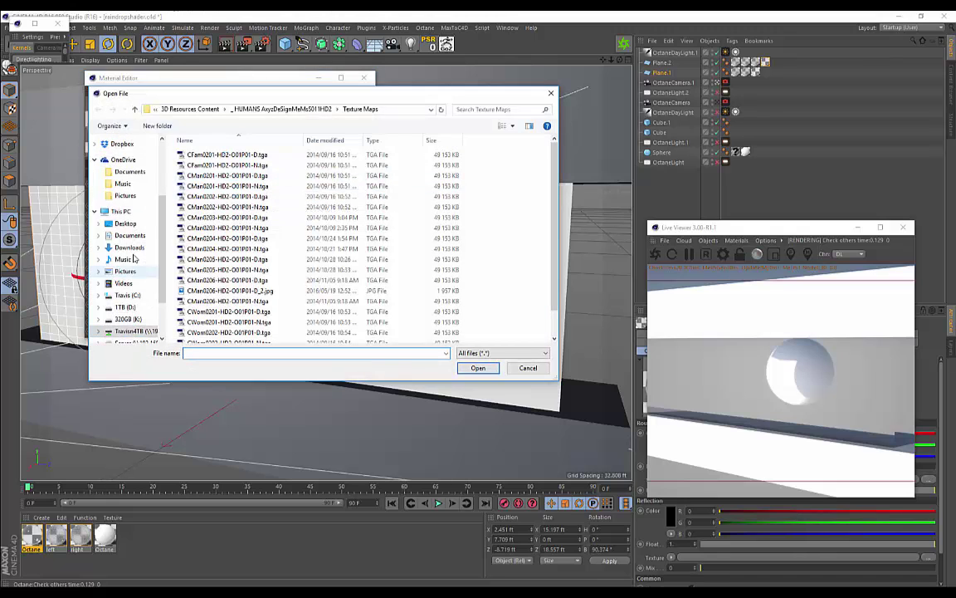
pyautogui.doubleClick(203, 166)
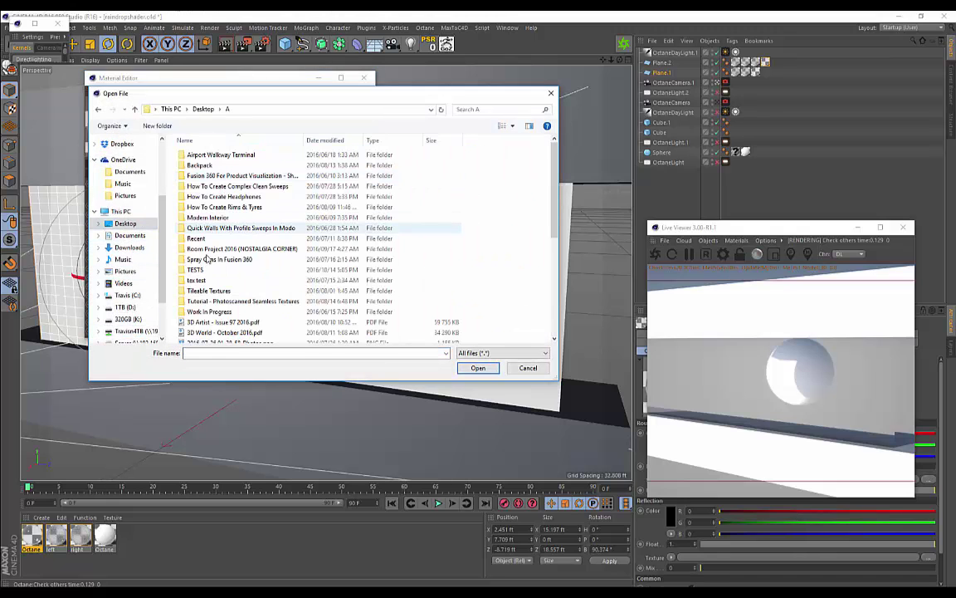
pyautogui.doubleClick(232, 269)
pyautogui.scroll(-1, 283, 274)
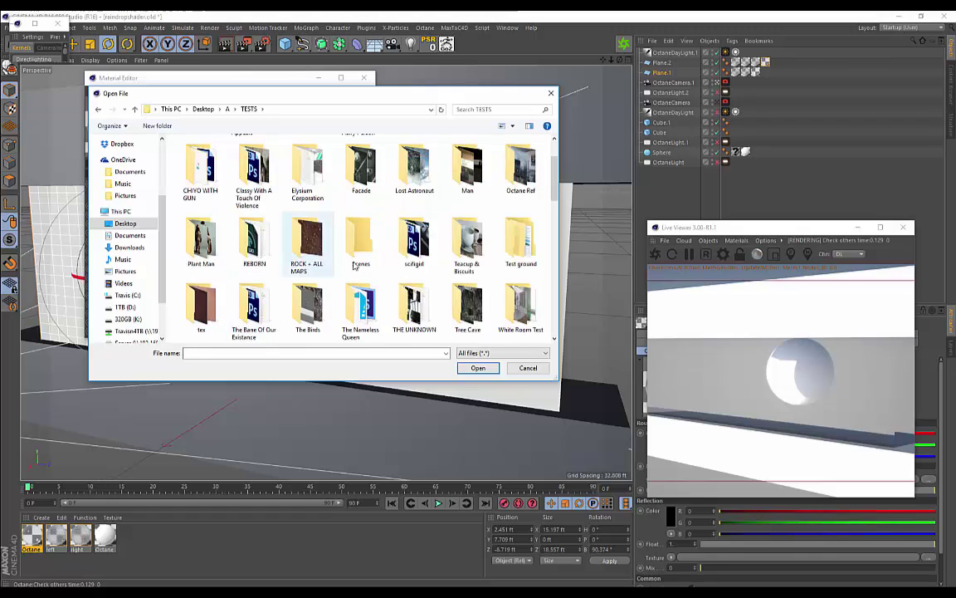
pyautogui.scroll(1, 283, 274)
pyautogui.scroll(-2, 382, 271)
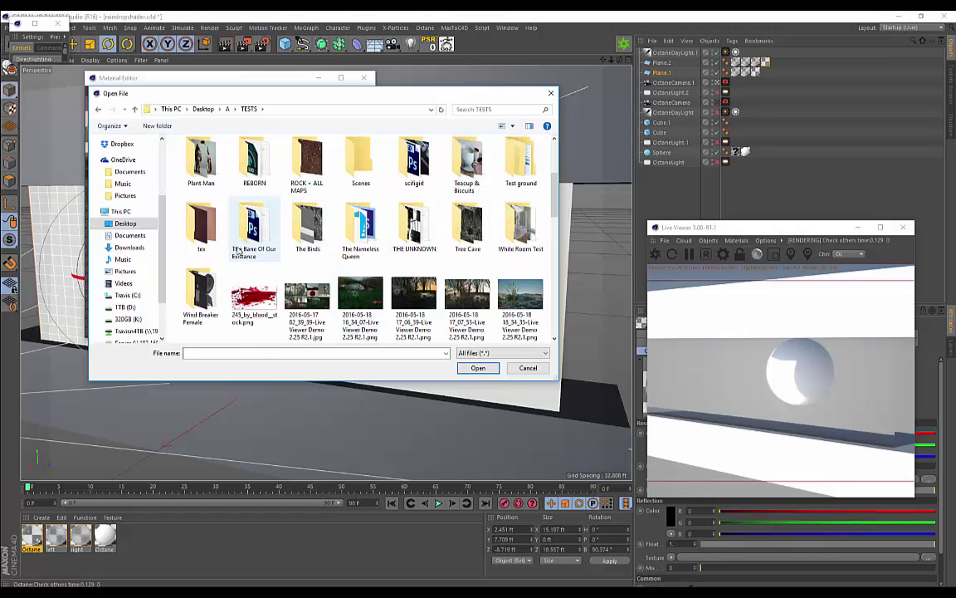
pyautogui.scroll(1, 529, 280)
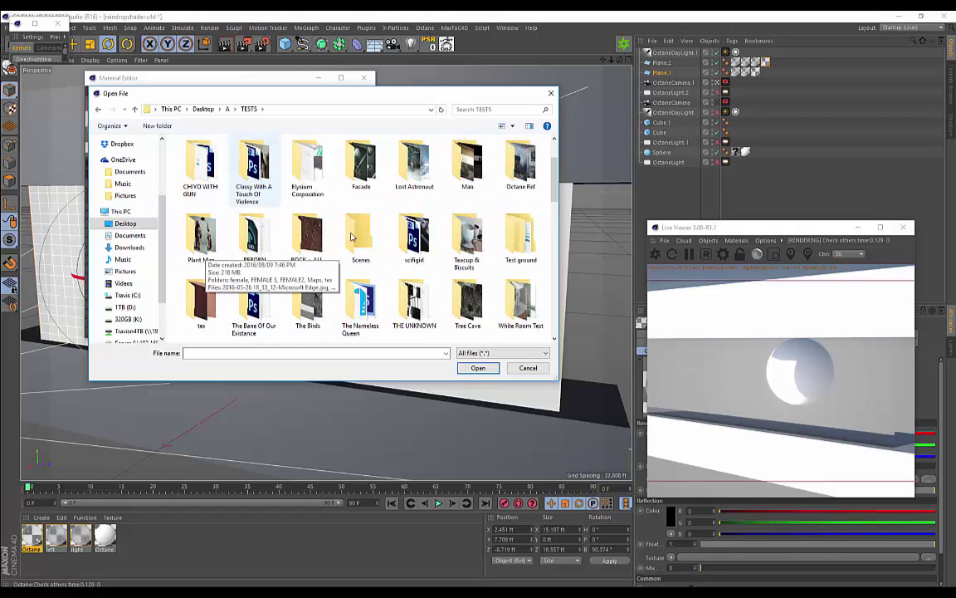
pyautogui.scroll(-1, 427, 202)
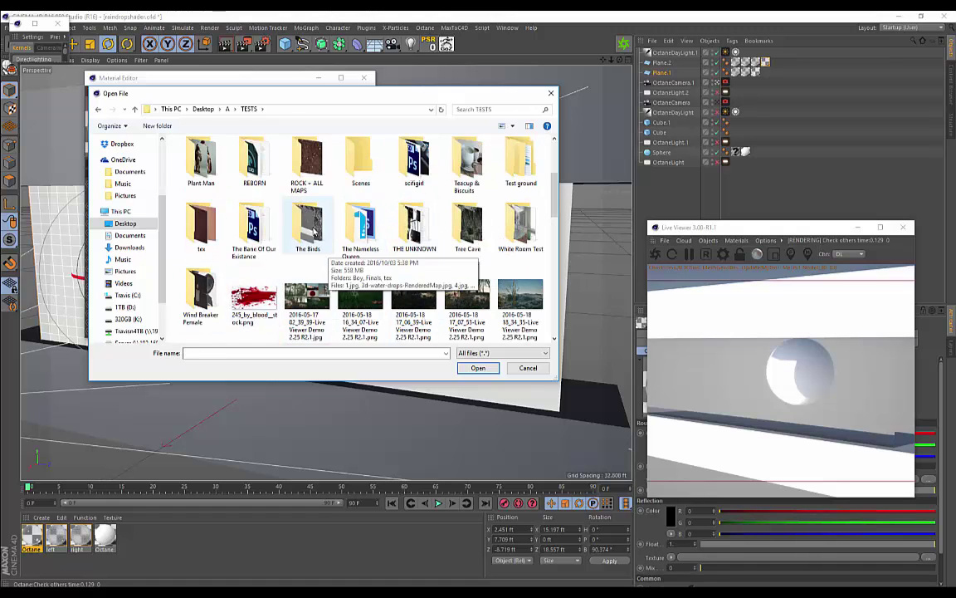
pyautogui.doubleClick(307, 224)
pyautogui.click(465, 179)
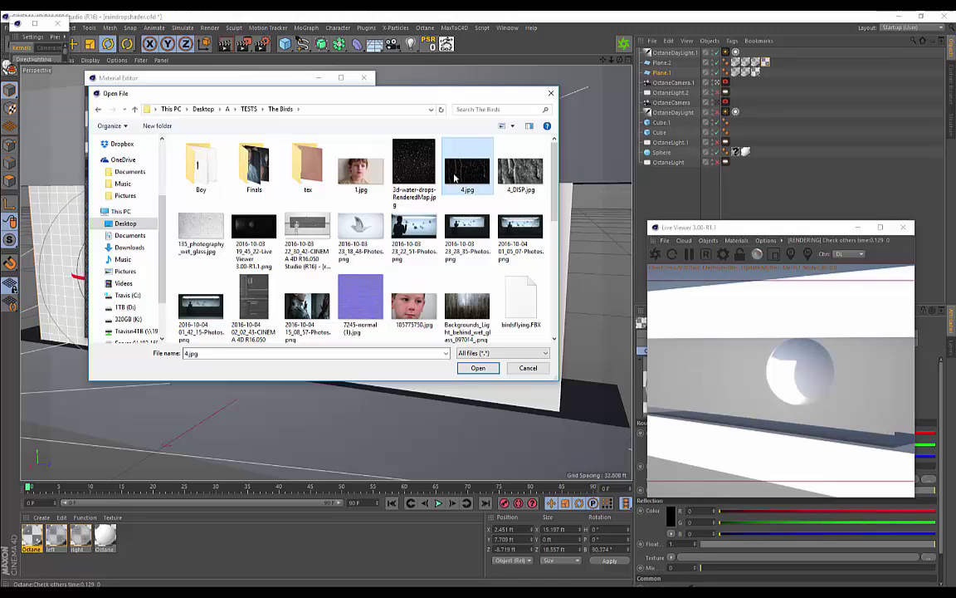
pyautogui.doubleClick(455, 177)
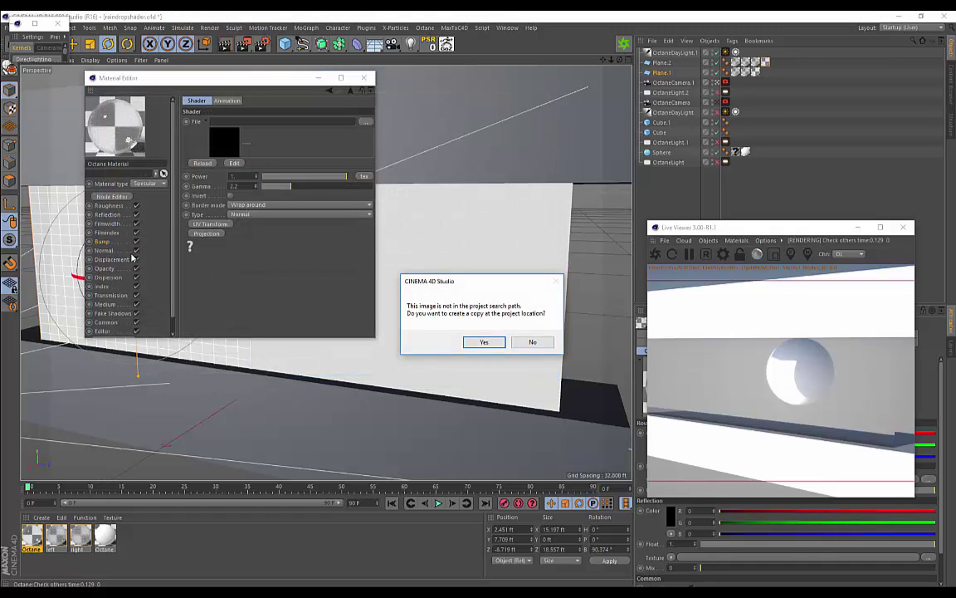
pyautogui.click(532, 343)
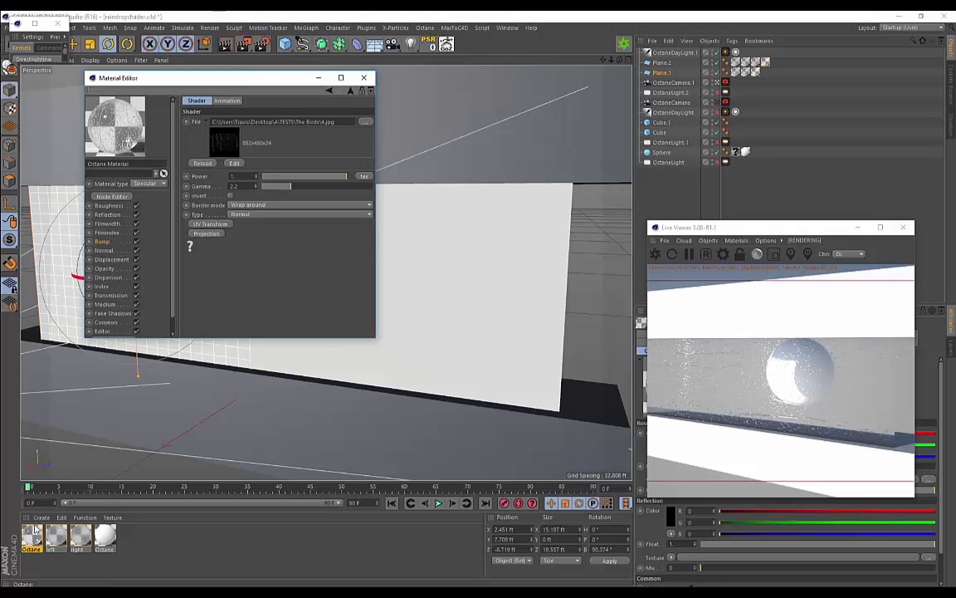
# - Apply the updated glass material to both window planes and view them from the front
pyautogui.moveTo(30, 541); pyautogui.dragTo(214, 357)
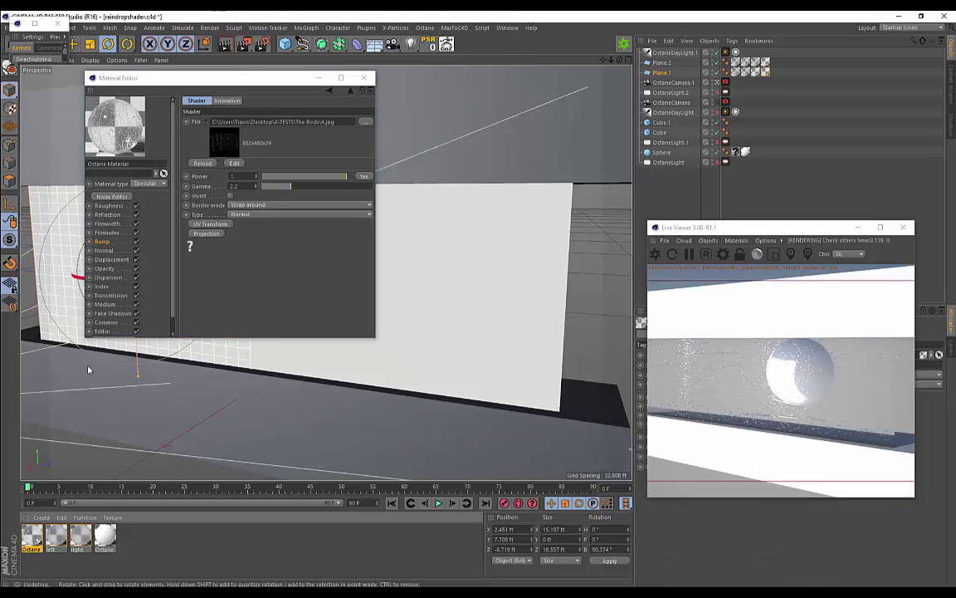
pyautogui.moveTo(31, 538); pyautogui.dragTo(521, 344)
pyautogui.keyDown('alt'); pyautogui.moveTo(430, 328); pyautogui.dragTo(414, 380); pyautogui.keyUp('alt')
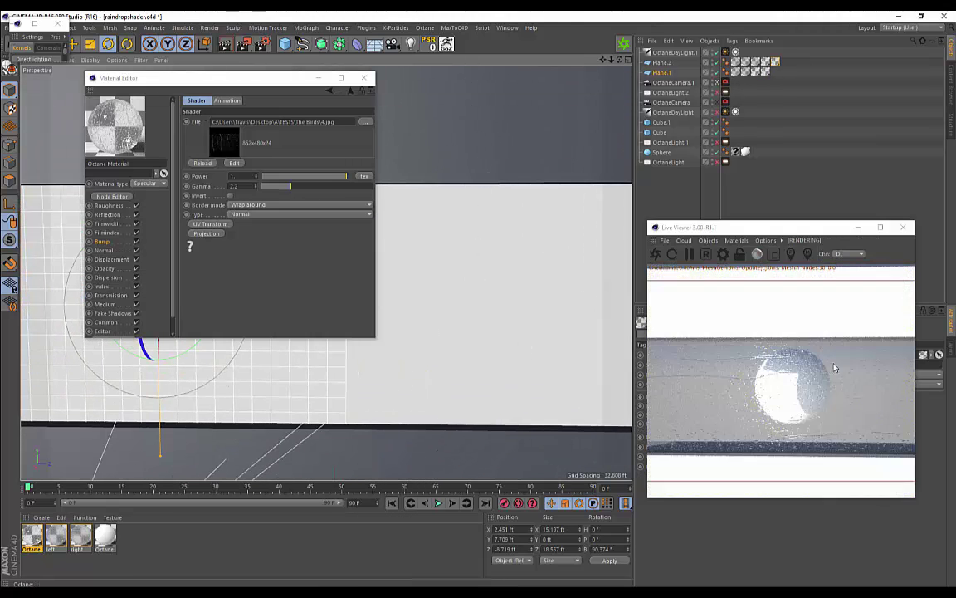
# - Enlarge the Live Viewer and arrange it beside the Material Editor
pyautogui.moveTo(643, 230); pyautogui.dragTo(459, 94)
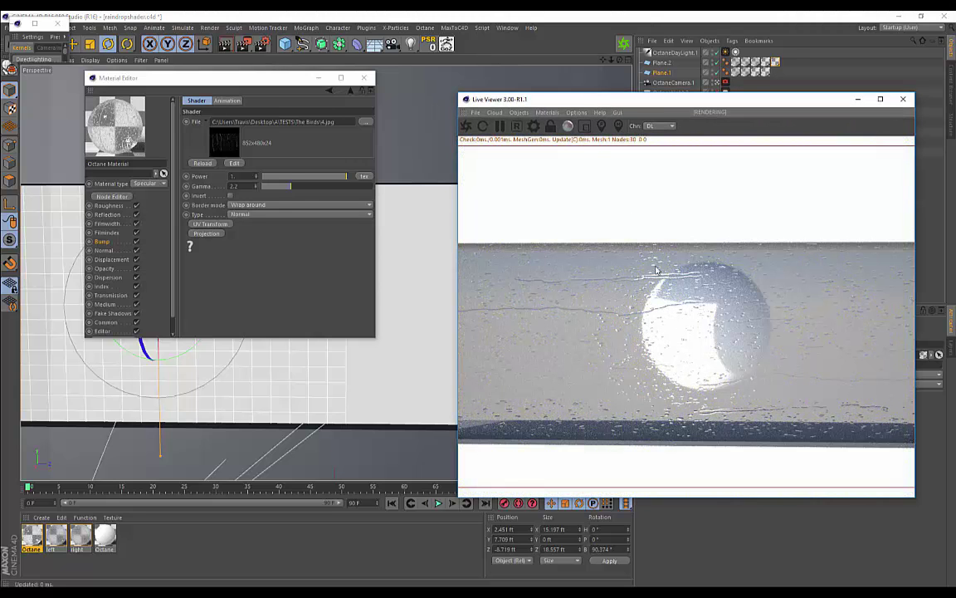
pyautogui.moveTo(541, 106); pyautogui.dragTo(537, 112)
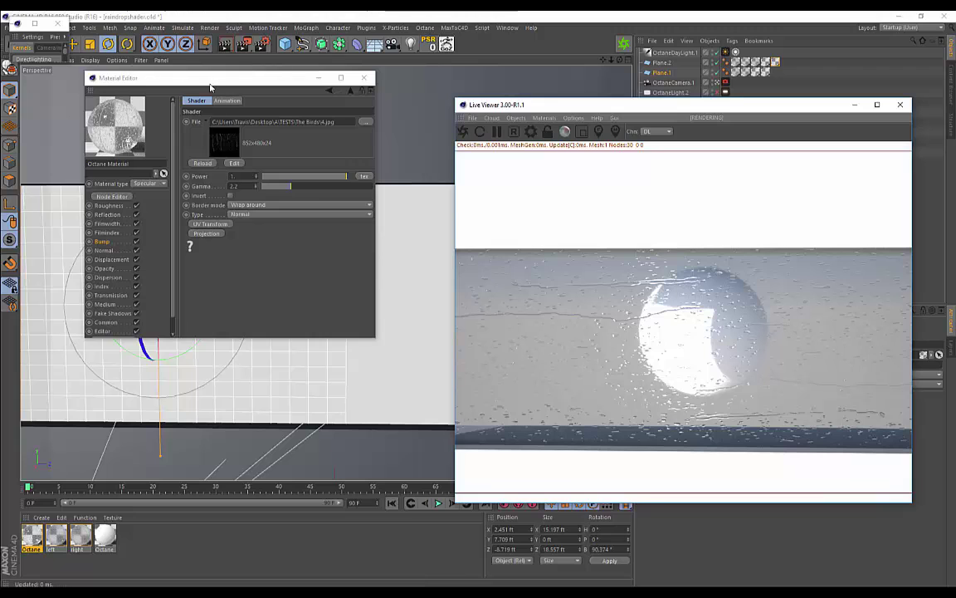
pyautogui.moveTo(199, 80)
pyautogui.mouseDown()
pyautogui.moveTo(309, 135)
pyautogui.moveTo(209, 79)
pyautogui.mouseUp()
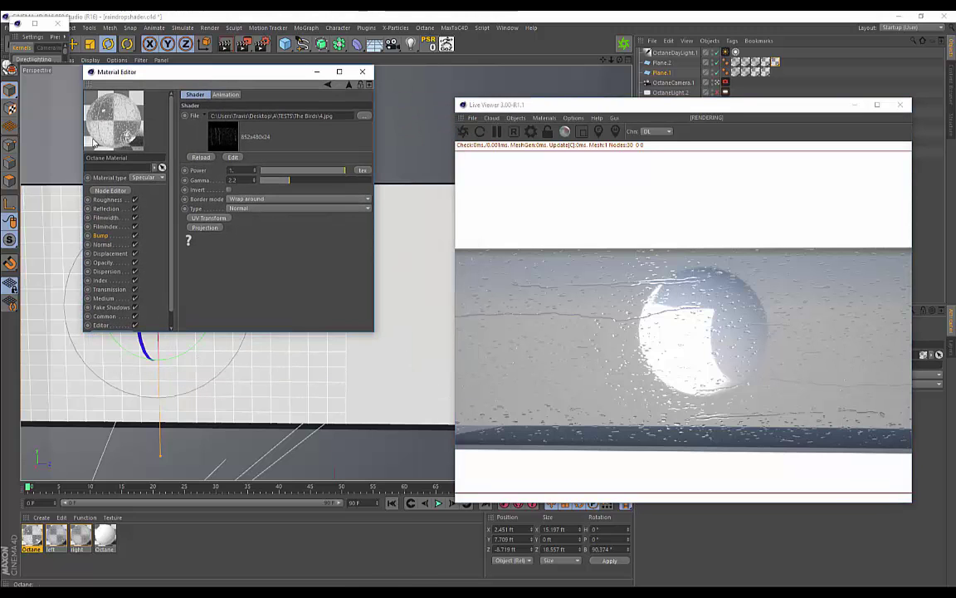
# - Review the material's Roughness and Bump channels and the bump image's settings against the live render
pyautogui.click(105, 199)
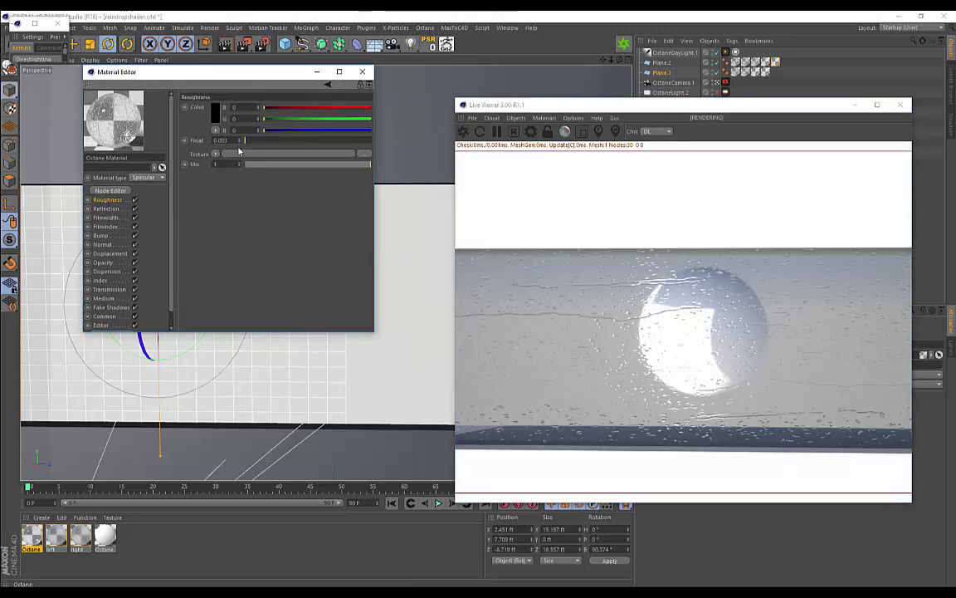
pyautogui.click(98, 236)
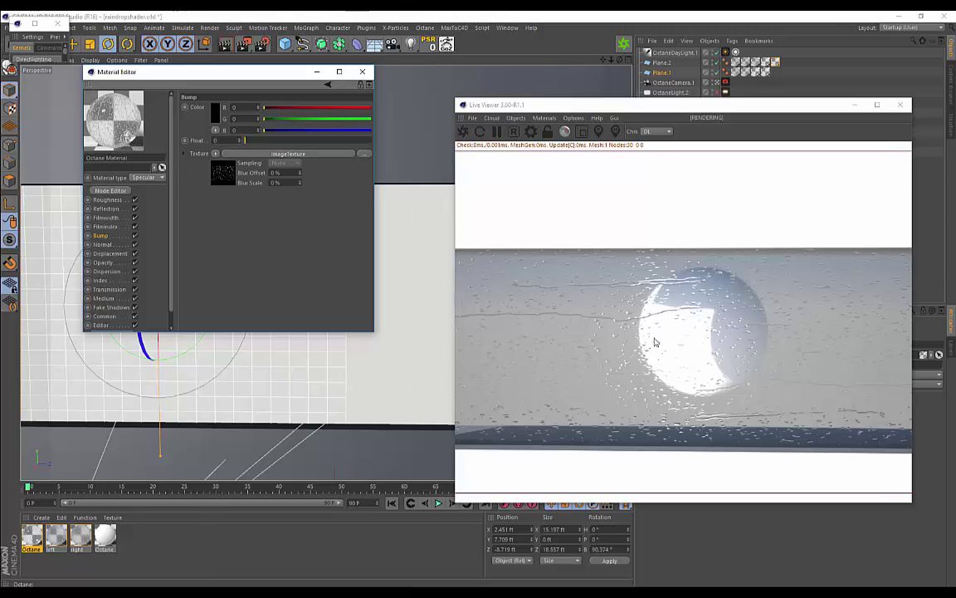
pyautogui.click(221, 180)
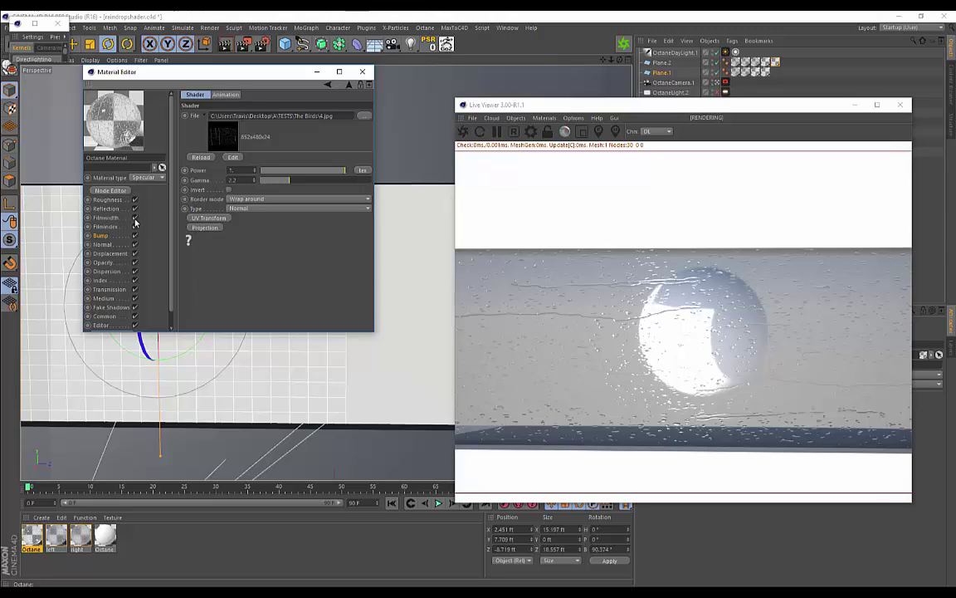
pyautogui.click(118, 237)
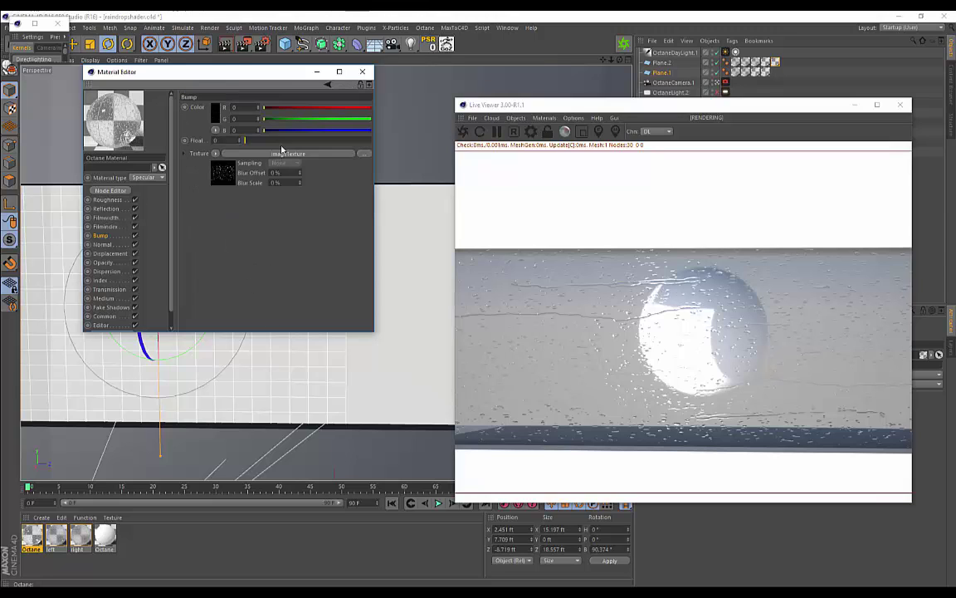
# - Add a UV Transform to the bump image and rotate the raindrops with R.Z, entering 90 and trying about 52
pyautogui.click(221, 174)
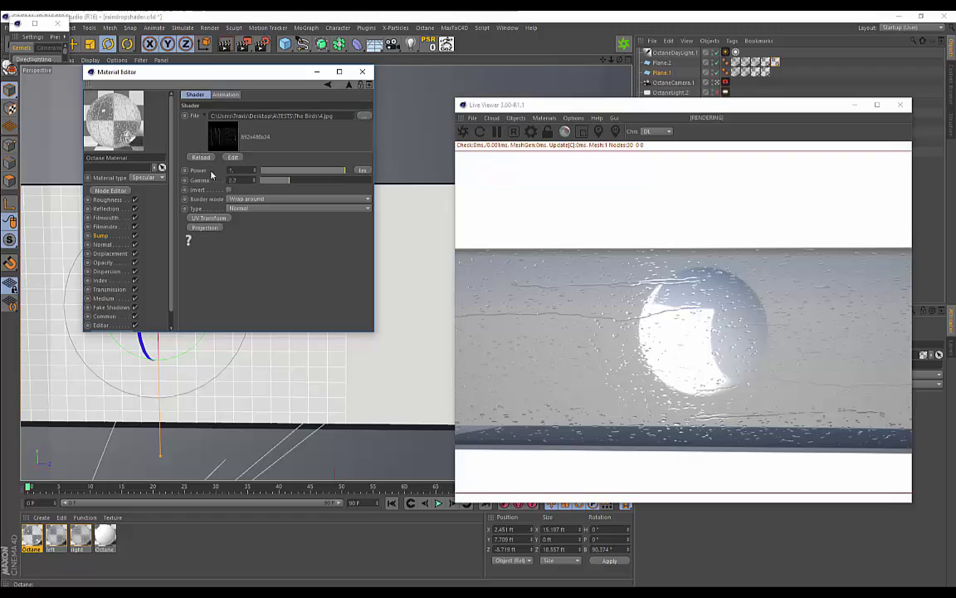
pyautogui.click(208, 218)
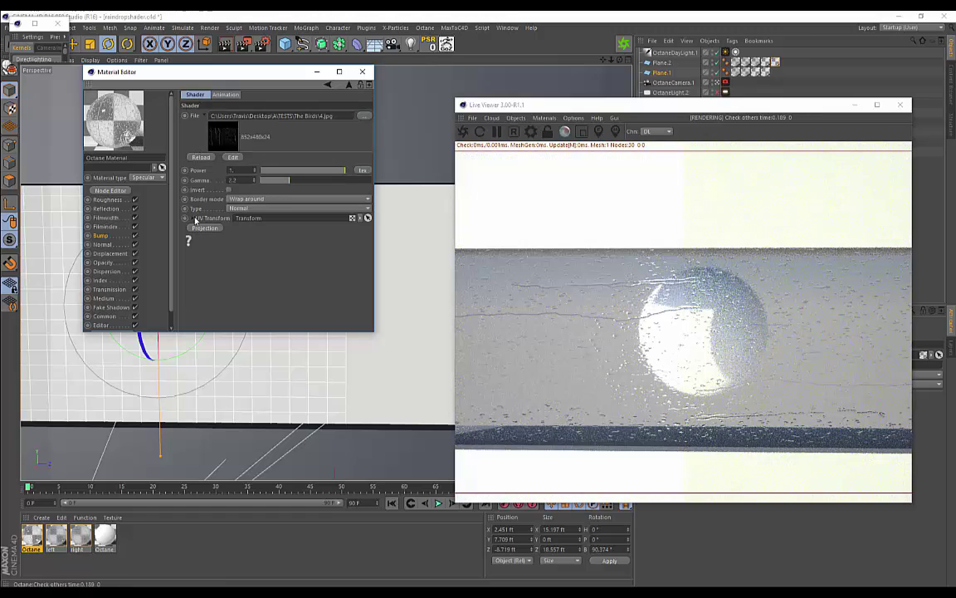
pyautogui.click(194, 218)
pyautogui.scroll(-3, 188, 254)
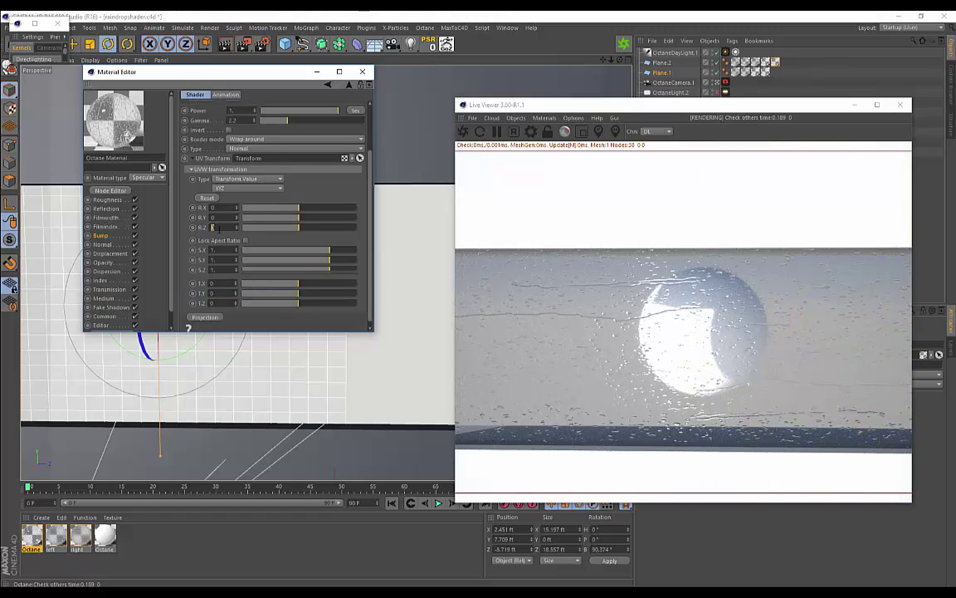
pyautogui.press('Return')
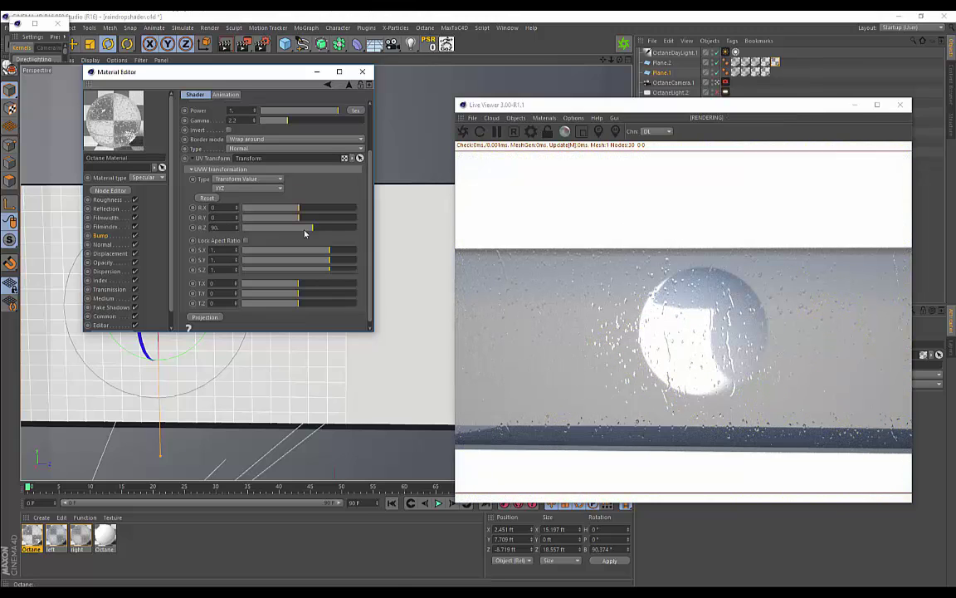
pyautogui.moveTo(313, 228); pyautogui.dragTo(307, 228)
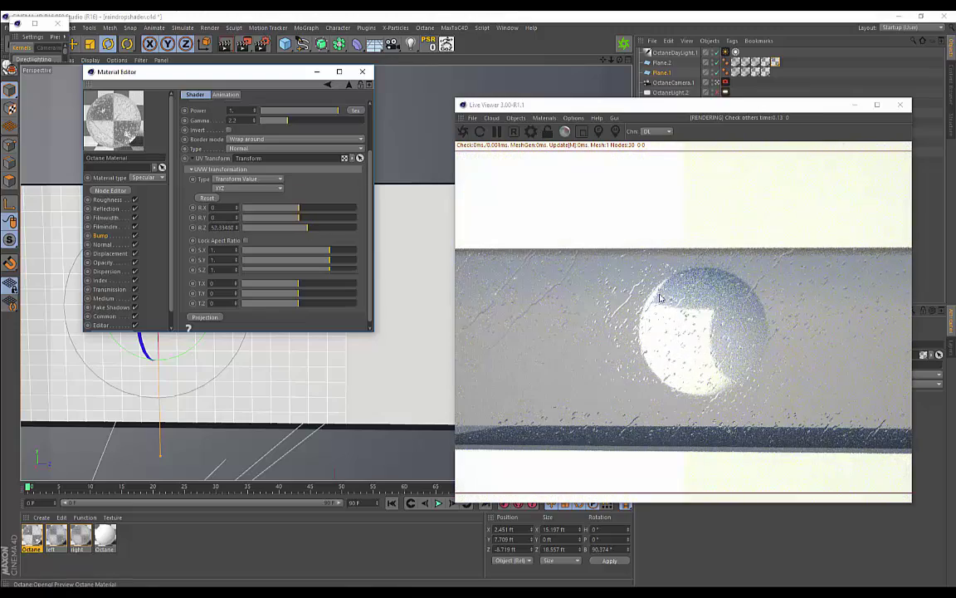
# - Set the bump image's UV rotation R.Z to 0 for comparison, and to 90 so the raindrops run vertically
pyautogui.moveTo(307, 377)
pyautogui.keyDown('alt'); pyautogui.mouseDown()
pyautogui.moveTo(302, 359)
pyautogui.moveTo(220, 389)
pyautogui.moveTo(309, 384)
pyautogui.mouseUp(); pyautogui.keyUp('alt')
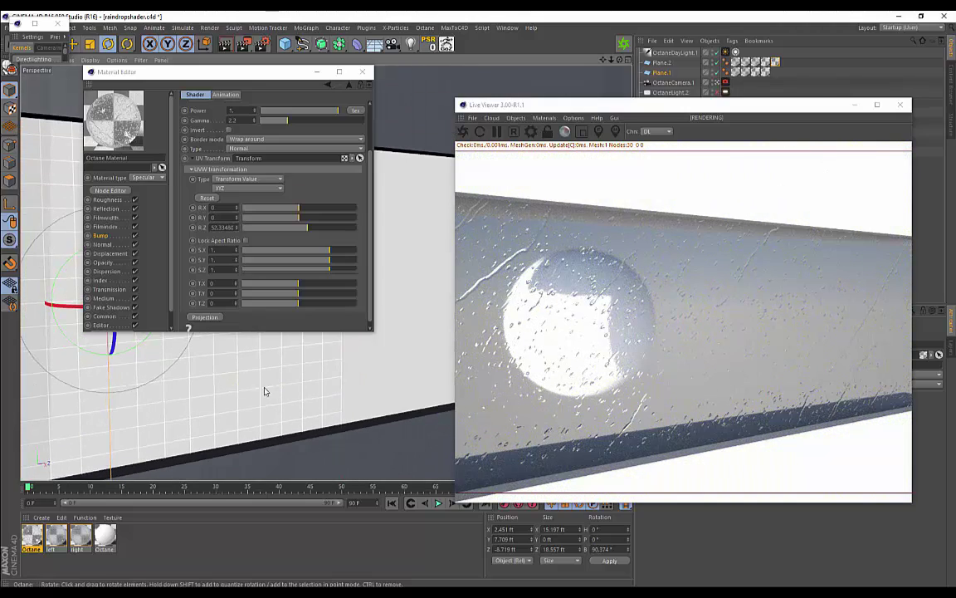
pyautogui.keyDown('alt'); pyautogui.moveTo(265, 390); pyautogui.dragTo(296, 399); pyautogui.keyUp('alt')
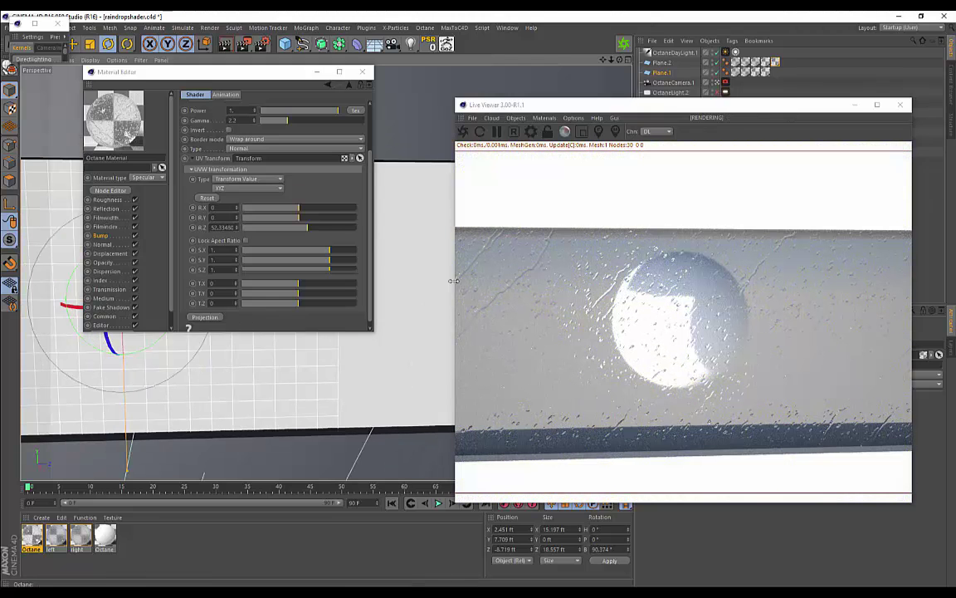
pyautogui.doubleClick(225, 228)
pyautogui.write('0')
pyautogui.press('Return')
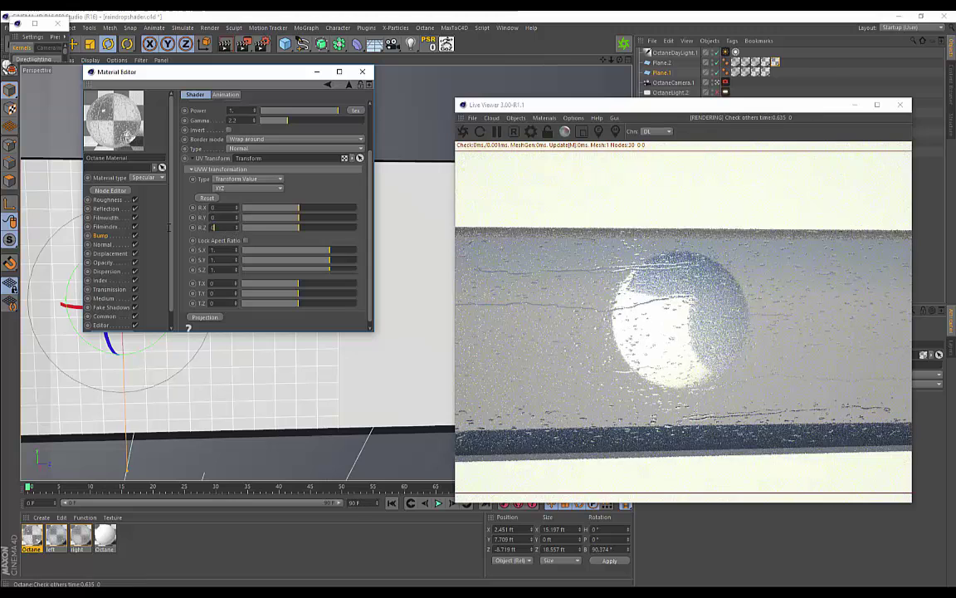
pyautogui.write('90')
pyautogui.press('Return')
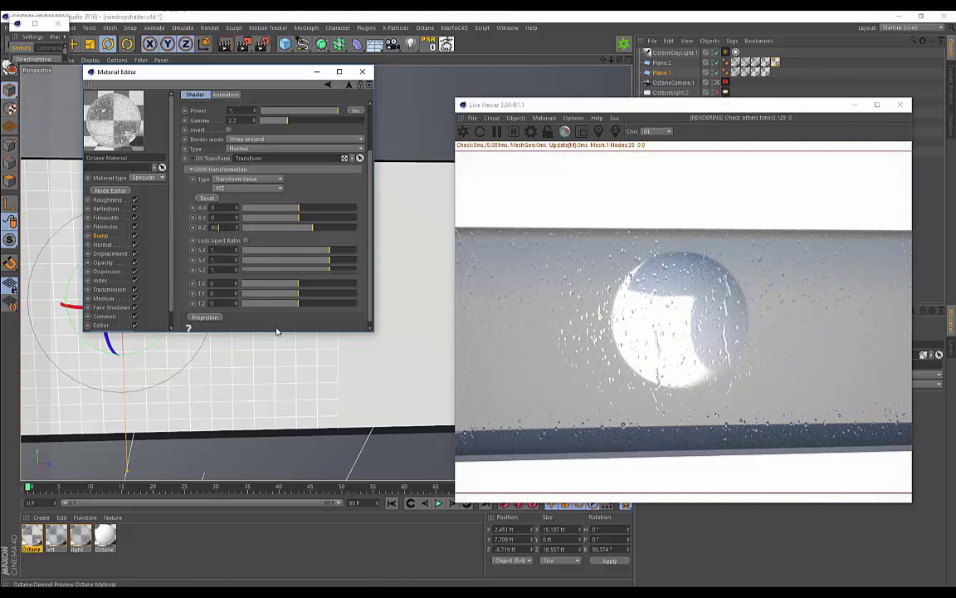
# - Scale the bump image's raindrops by setting S.X to about 0.696 and S.Y to about 0.880
pyautogui.scroll(2, 280, 416)
pyautogui.keyDown('alt'); pyautogui.moveTo(279, 412); pyautogui.dragTo(302, 457, button='middle'); pyautogui.keyUp('alt')
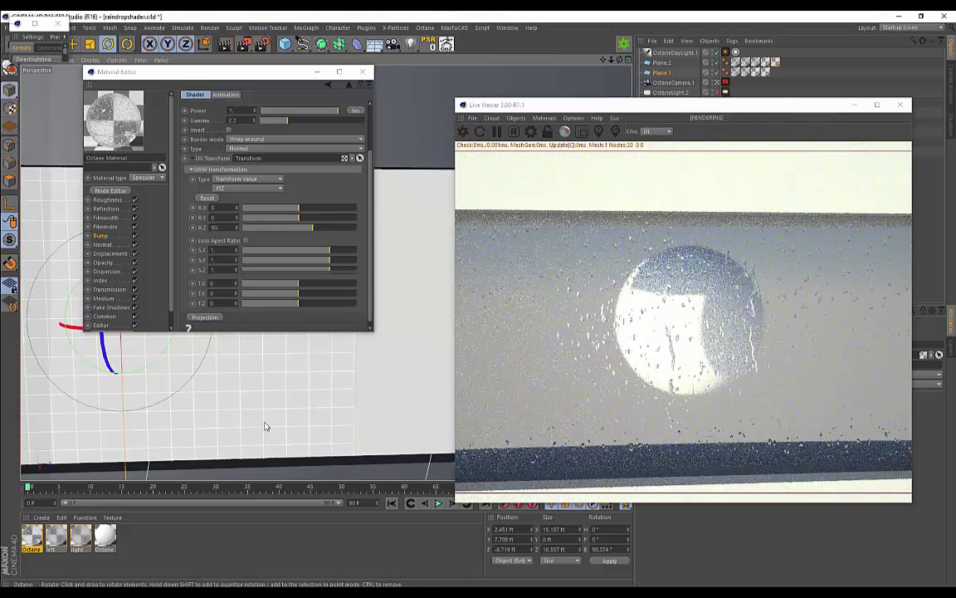
pyautogui.keyDown('alt'); pyautogui.moveTo(287, 427); pyautogui.dragTo(268, 253); pyautogui.keyUp('alt')
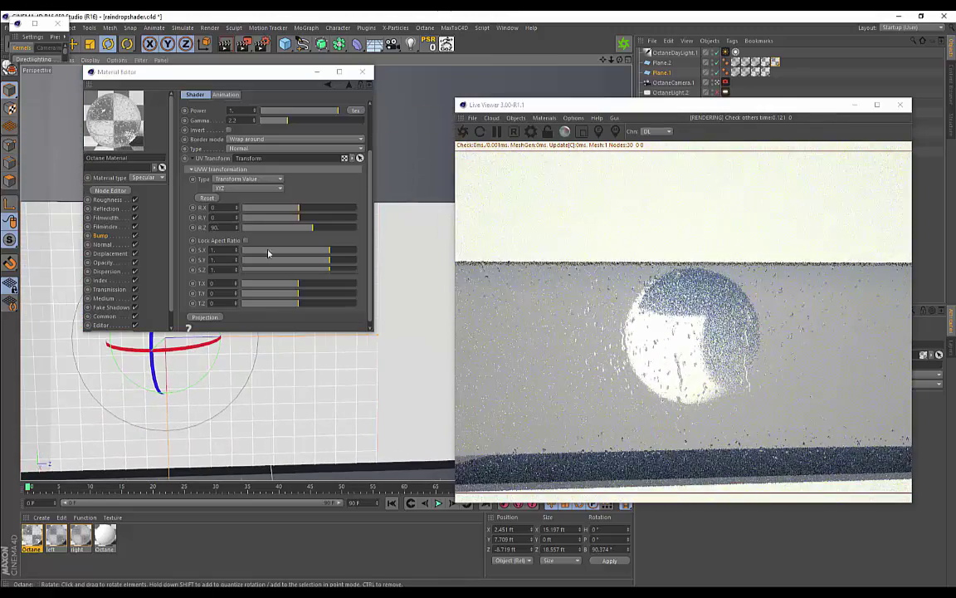
pyautogui.moveTo(333, 250); pyautogui.dragTo(326, 252)
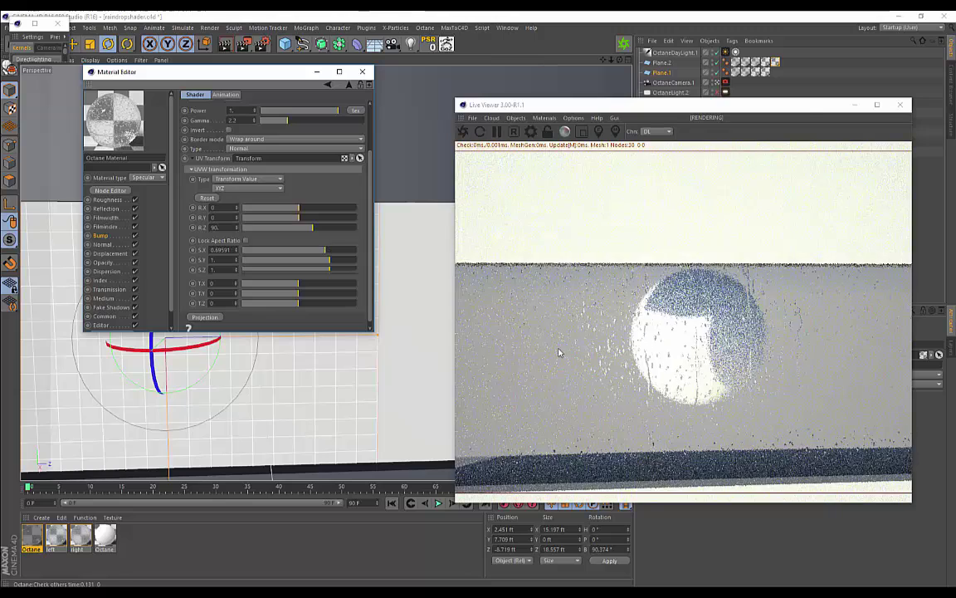
pyautogui.hotkey('ctrl', 'z')
pyautogui.scroll(3, 271, 376)
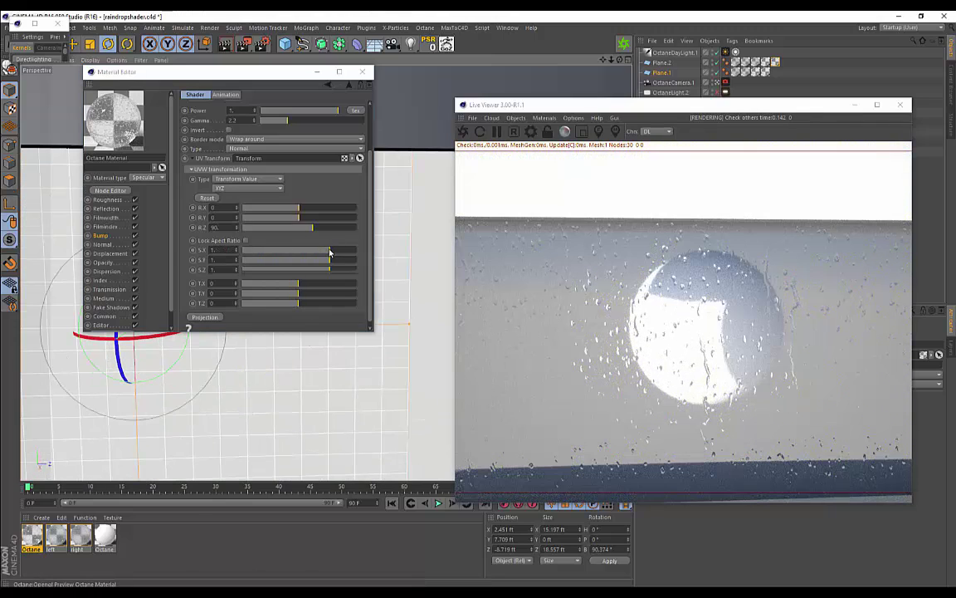
pyautogui.moveTo(329, 252); pyautogui.dragTo(325, 252)
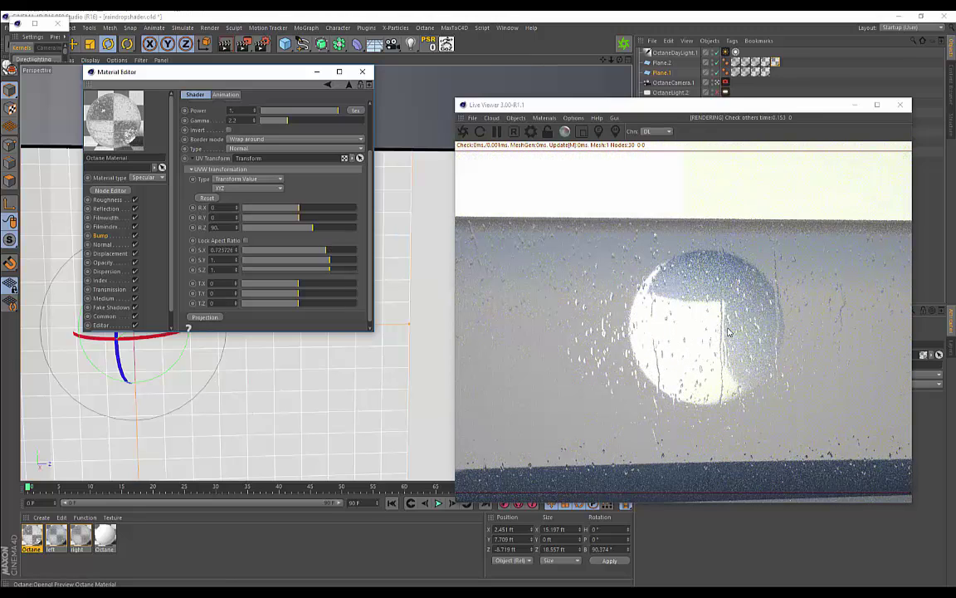
pyautogui.moveTo(329, 262); pyautogui.dragTo(325, 250)
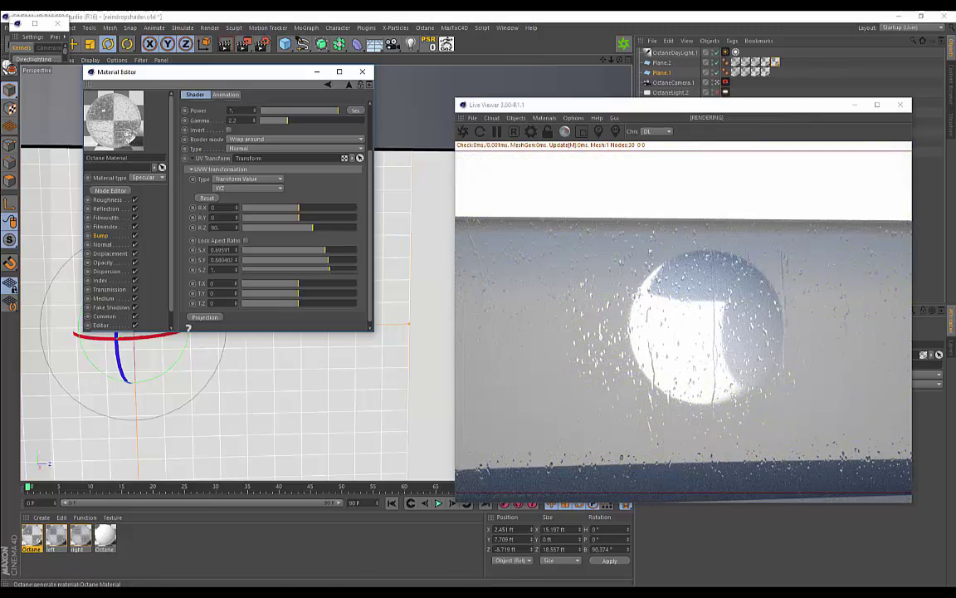
# - Shift the bump image slightly with a T.X translation of about -0.057
pyautogui.moveTo(248, 399)
pyautogui.keyDown('alt'); pyautogui.mouseDown()
pyautogui.moveTo(267, 391)
pyautogui.moveTo(258, 392)
pyautogui.mouseUp(); pyautogui.keyUp('alt')
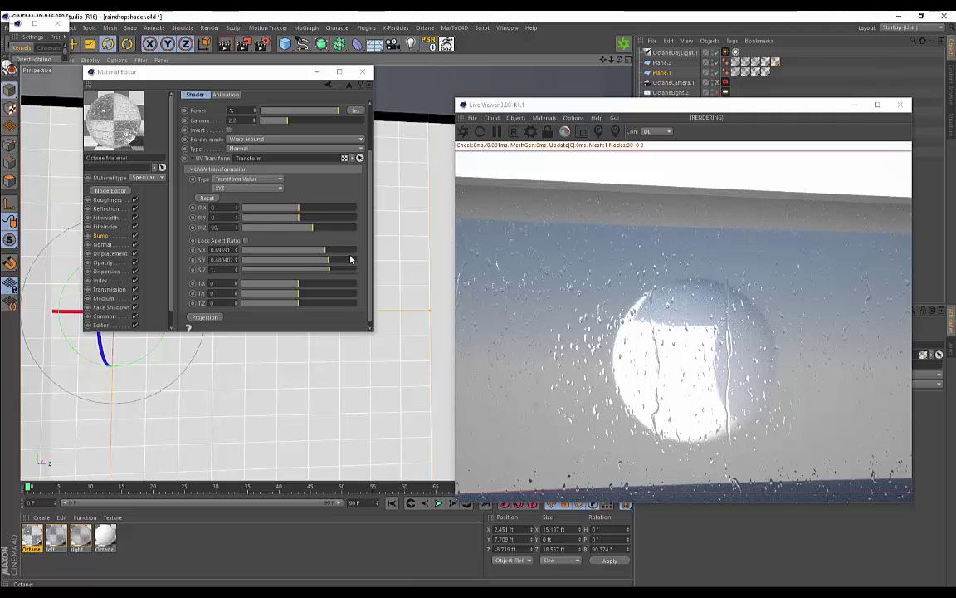
pyautogui.keyDown('alt'); pyautogui.moveTo(203, 389); pyautogui.dragTo(241, 386); pyautogui.keyUp('alt')
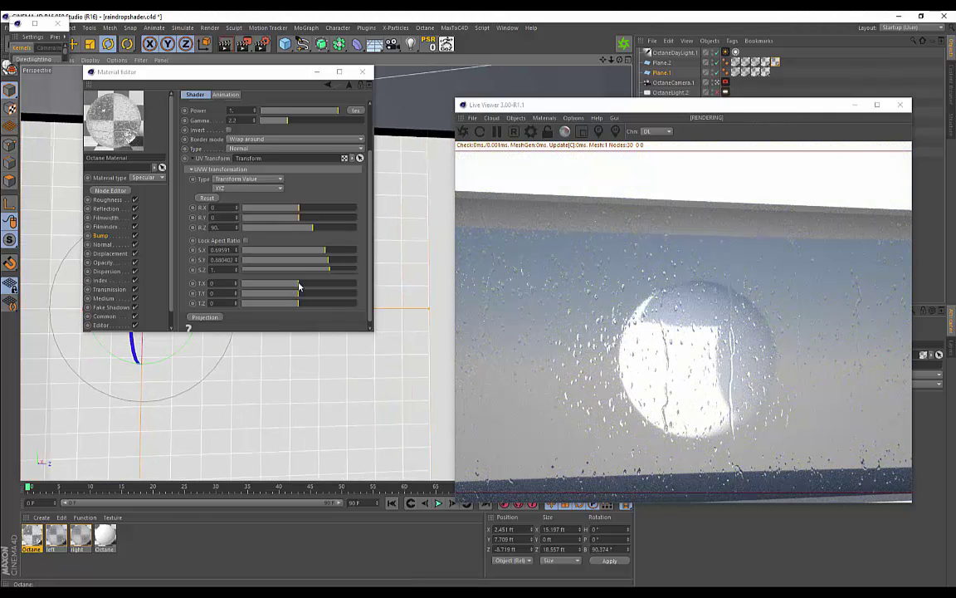
pyautogui.moveTo(304, 288); pyautogui.dragTo(296, 286)
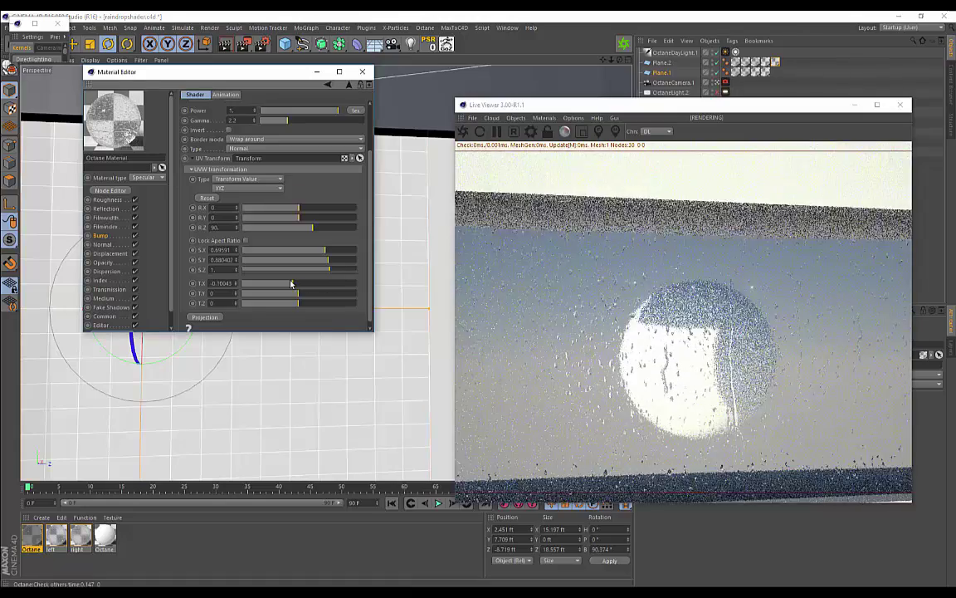
# - Examine the raindrop pattern across both window planes from several distances and angles in the live render
pyautogui.keyDown('alt'); pyautogui.moveTo(199, 395); pyautogui.dragTo(321, 408); pyautogui.keyUp('alt')
pyautogui.click(268, 413)
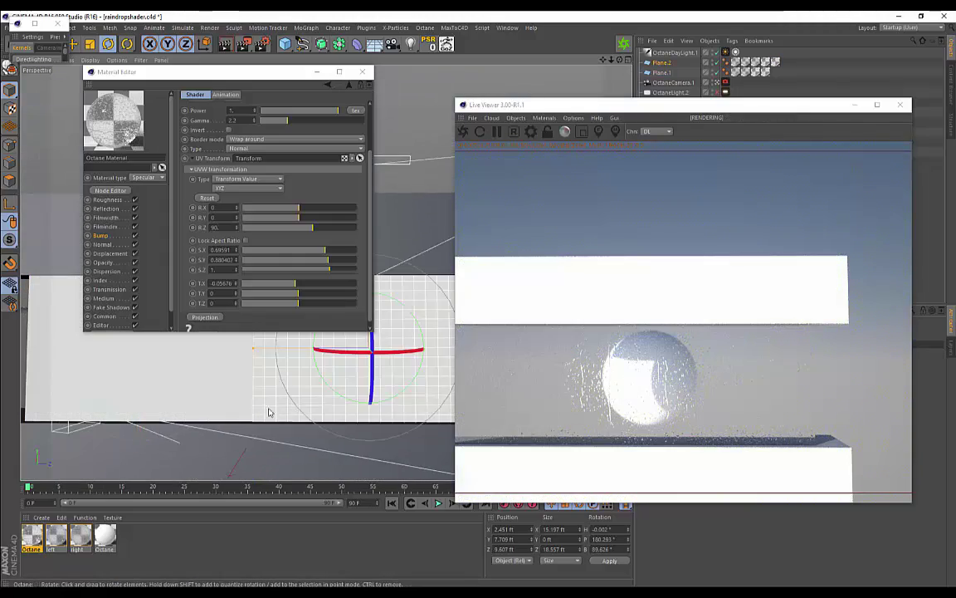
pyautogui.scroll(3, 246, 387)
pyautogui.click(221, 386)
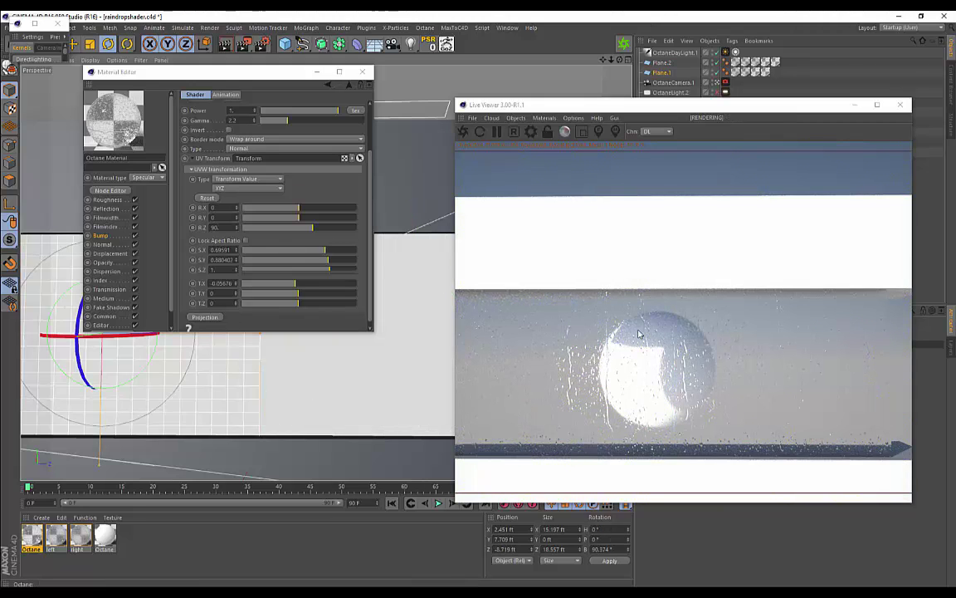
pyautogui.keyDown('alt'); pyautogui.moveTo(386, 370); pyautogui.dragTo(272, 373); pyautogui.keyUp('alt')
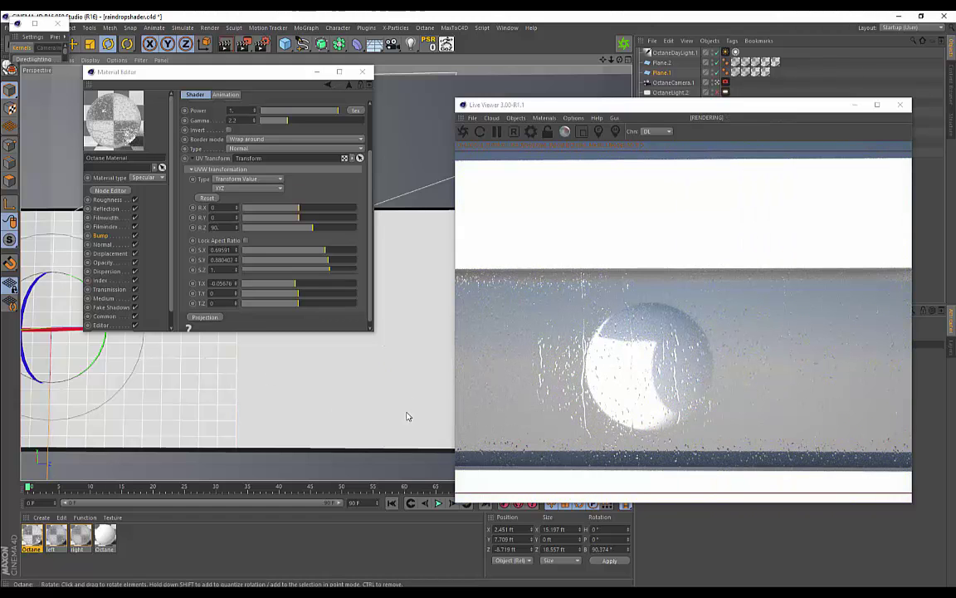
pyautogui.scroll(-2, 291, 406)
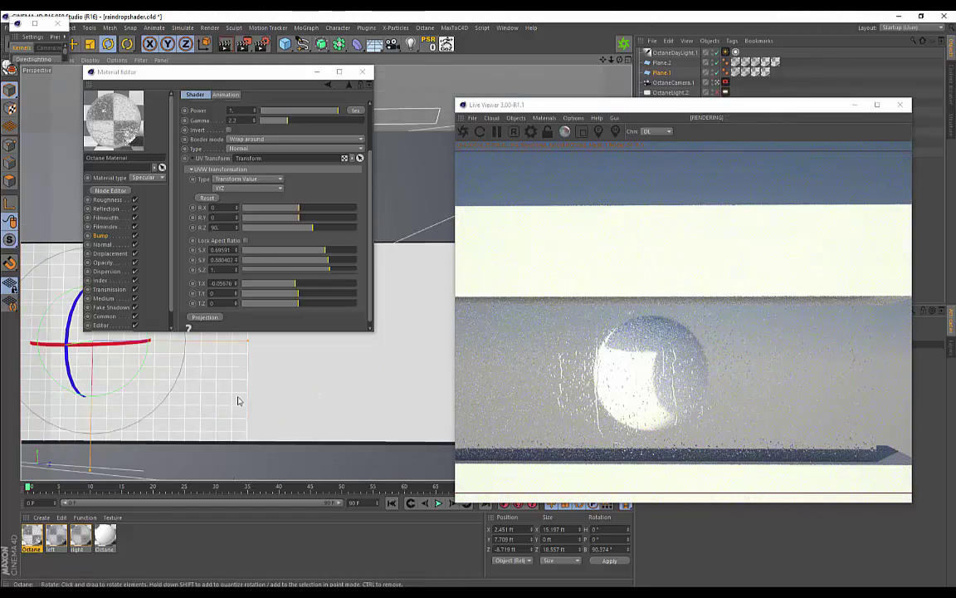
pyautogui.click(299, 370)
pyautogui.click(198, 409)
pyautogui.click(289, 406)
pyautogui.click(221, 404)
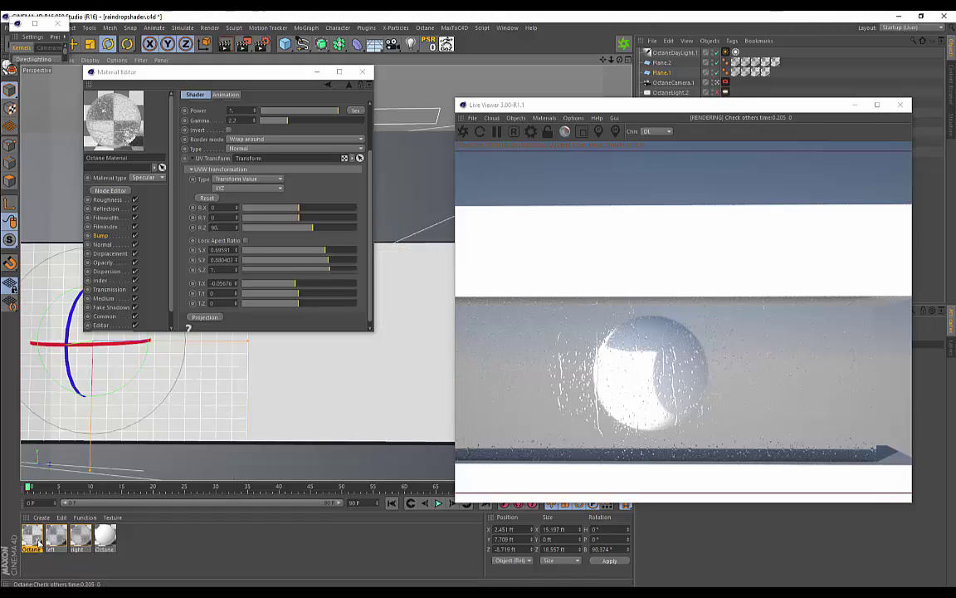
# - Review the glass material's Opacity and Bump channels and check both window planes that use the material
pyautogui.click(33, 539)
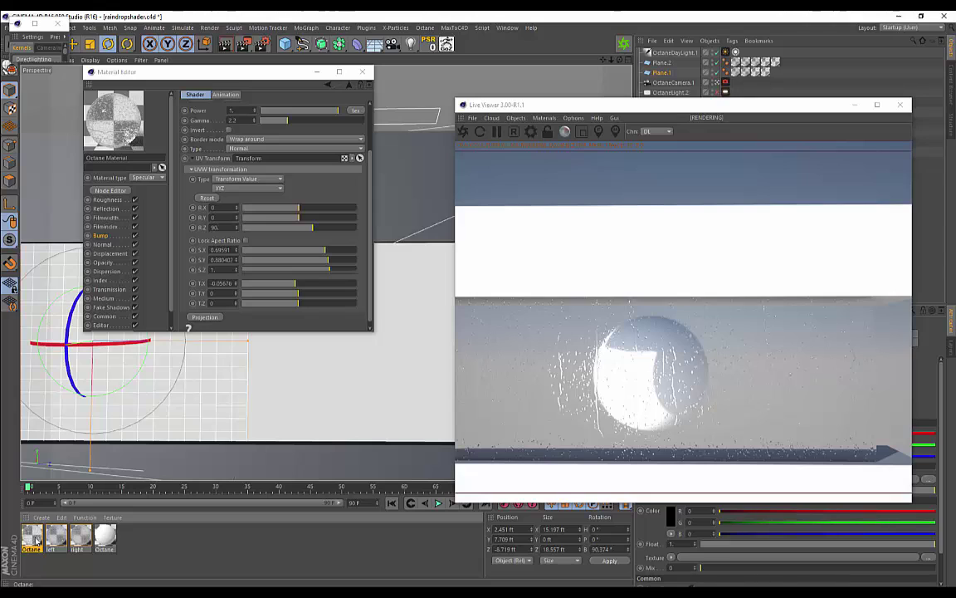
pyautogui.click(103, 262)
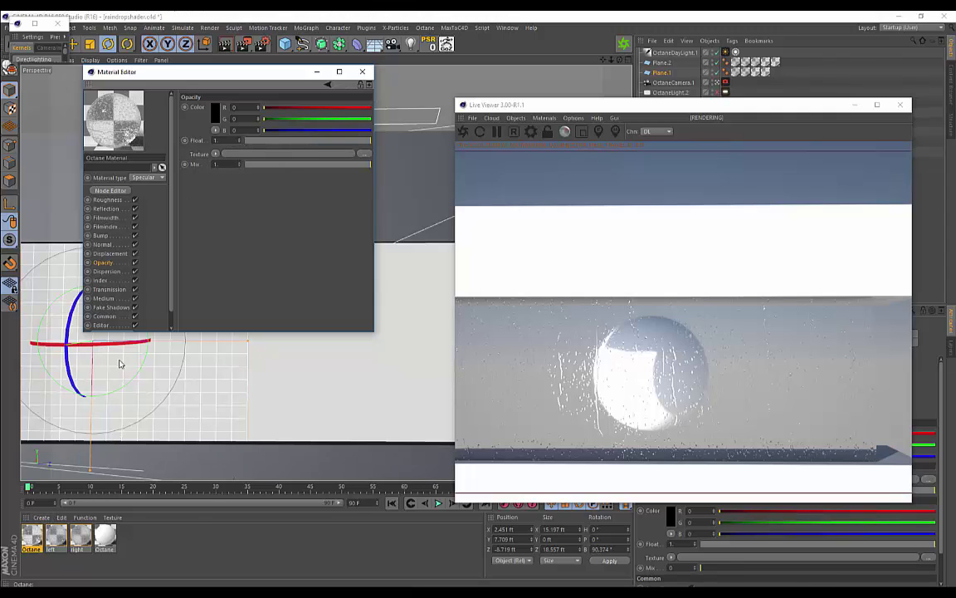
pyautogui.click(253, 384)
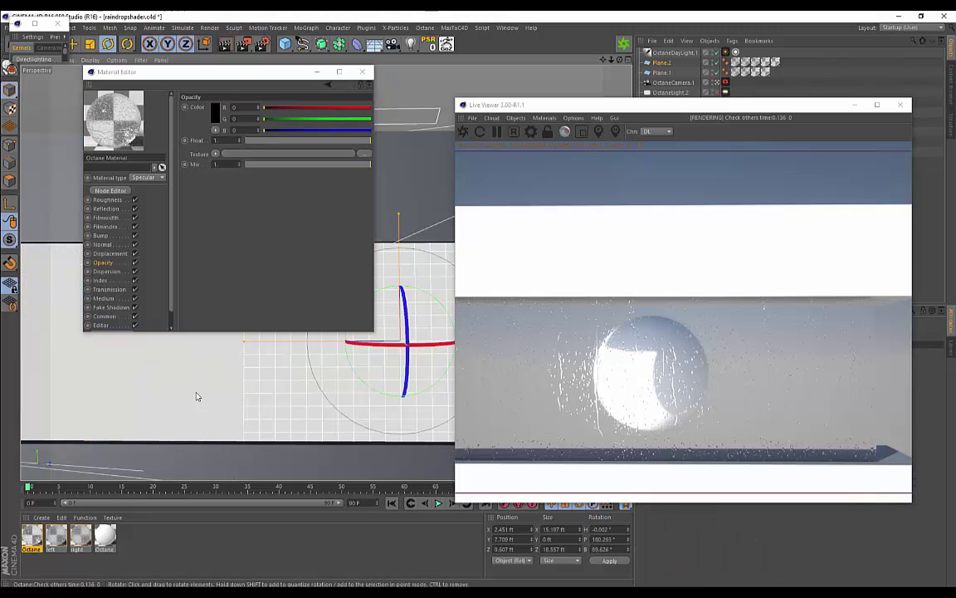
pyautogui.click(197, 395)
pyautogui.click(299, 401)
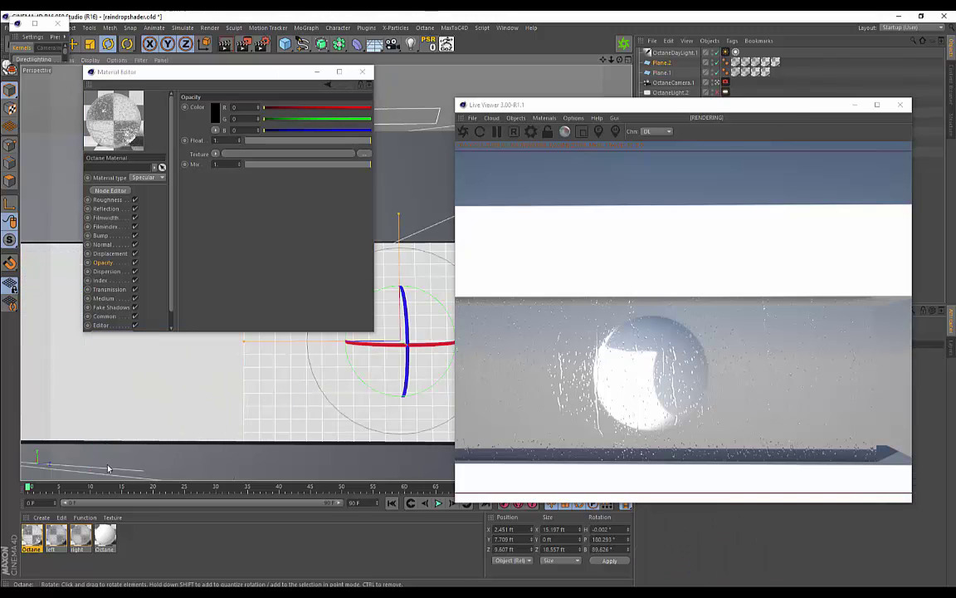
pyautogui.click(168, 412)
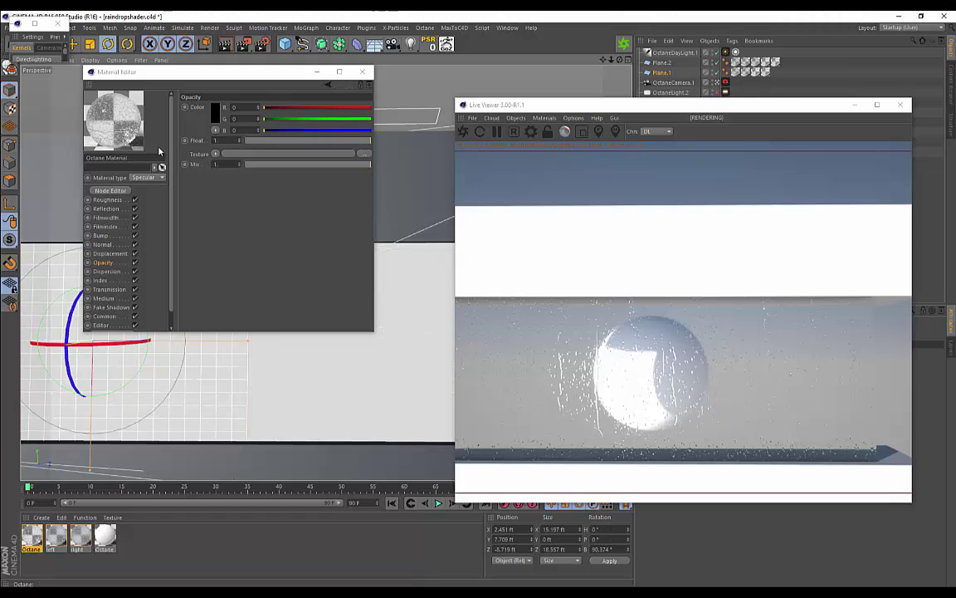
pyautogui.moveTo(149, 74); pyautogui.dragTo(137, 89)
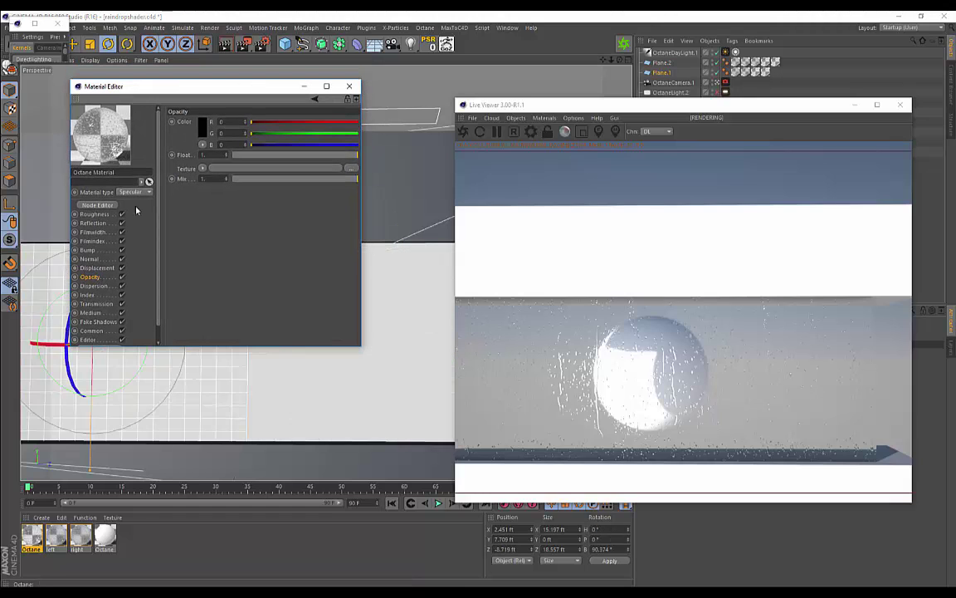
pyautogui.click(87, 250)
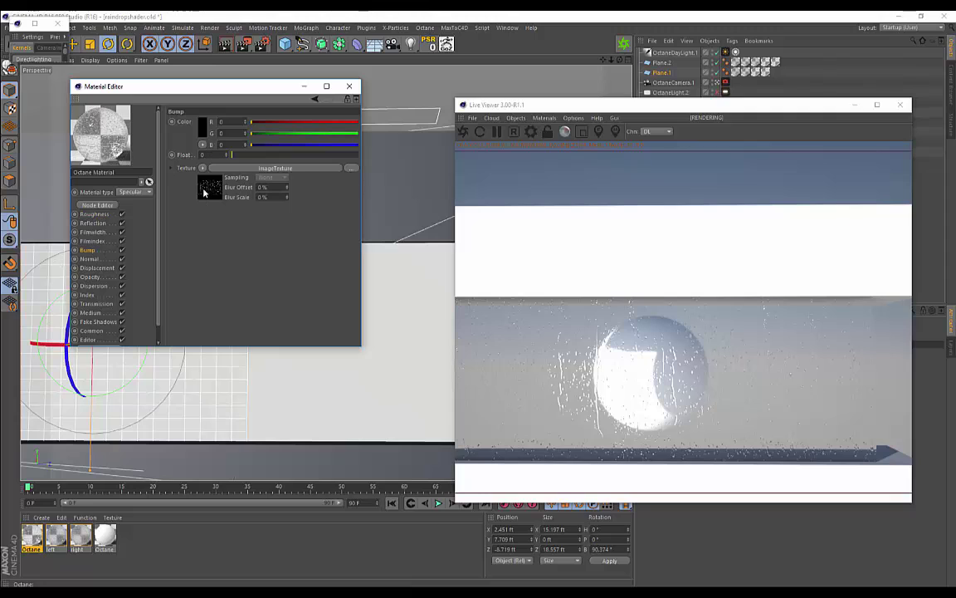
pyautogui.click(90, 277)
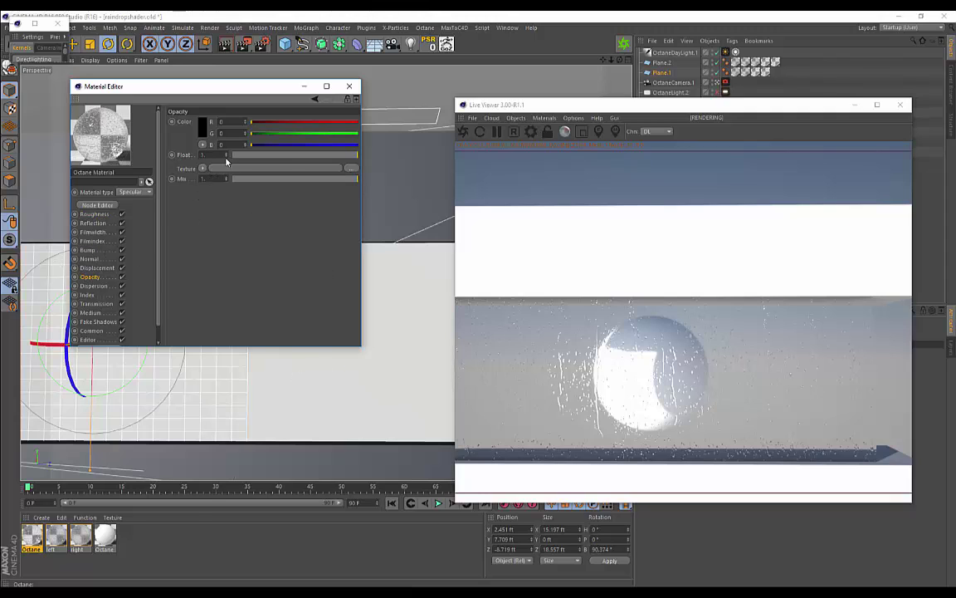
# - Try lowering the glass material's Opacity Float to about 0.53, 0.32 and 0.13 while comparing the live render
pyautogui.moveTo(341, 157); pyautogui.dragTo(297, 156)
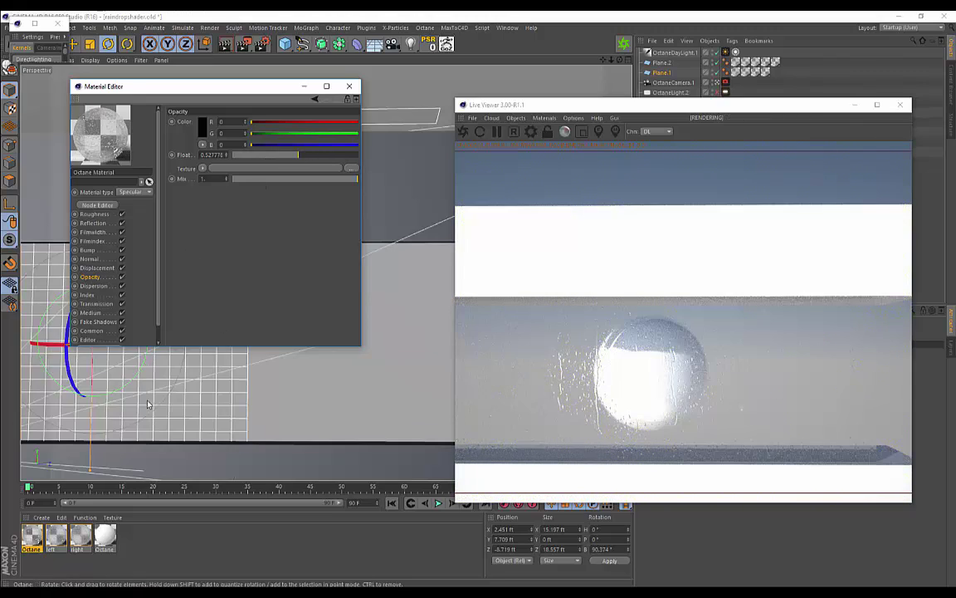
pyautogui.scroll(3, 147, 401)
pyautogui.scroll(1, 213, 399)
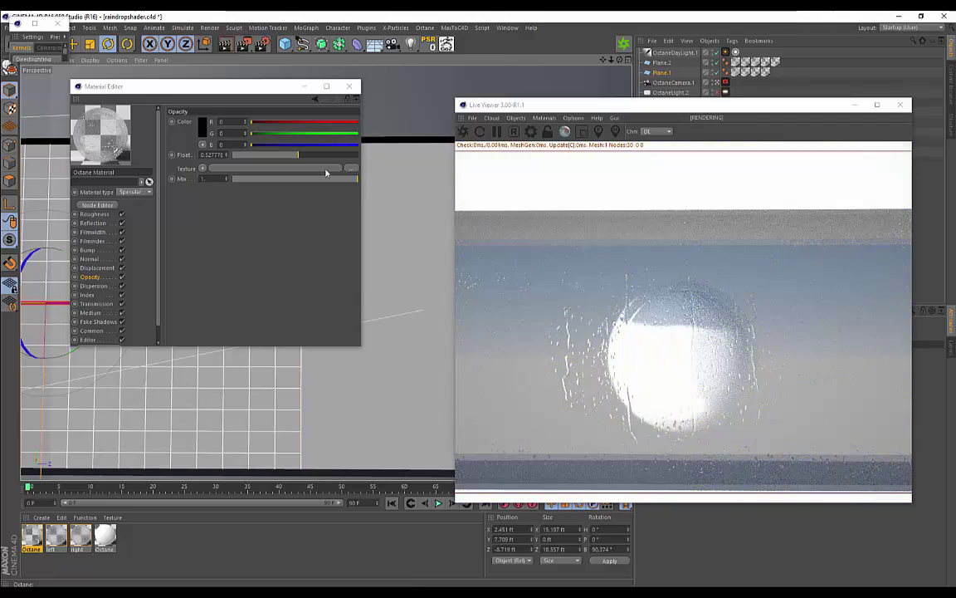
pyautogui.moveTo(298, 155); pyautogui.dragTo(272, 157)
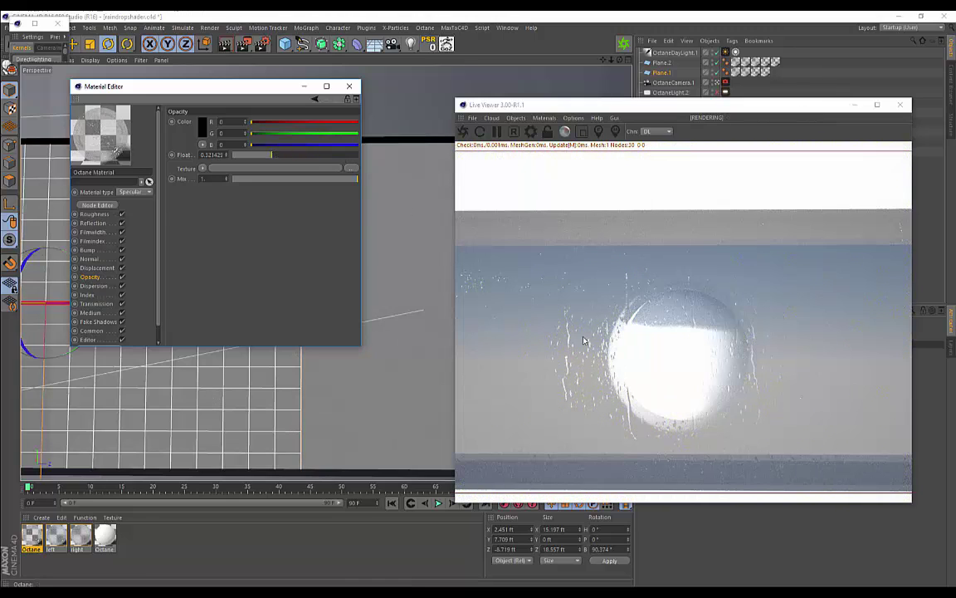
pyautogui.keyDown('alt'); pyautogui.moveTo(261, 403); pyautogui.dragTo(287, 421); pyautogui.keyUp('alt')
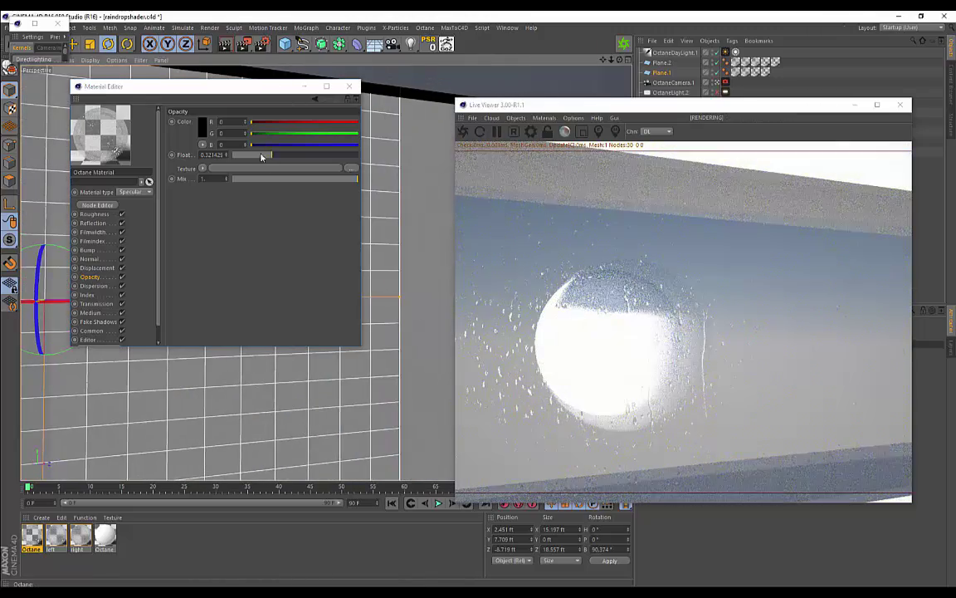
pyautogui.moveTo(262, 155); pyautogui.dragTo(250, 156)
pyautogui.keyDown('alt'); pyautogui.moveTo(205, 399); pyautogui.dragTo(197, 326); pyautogui.keyUp('alt')
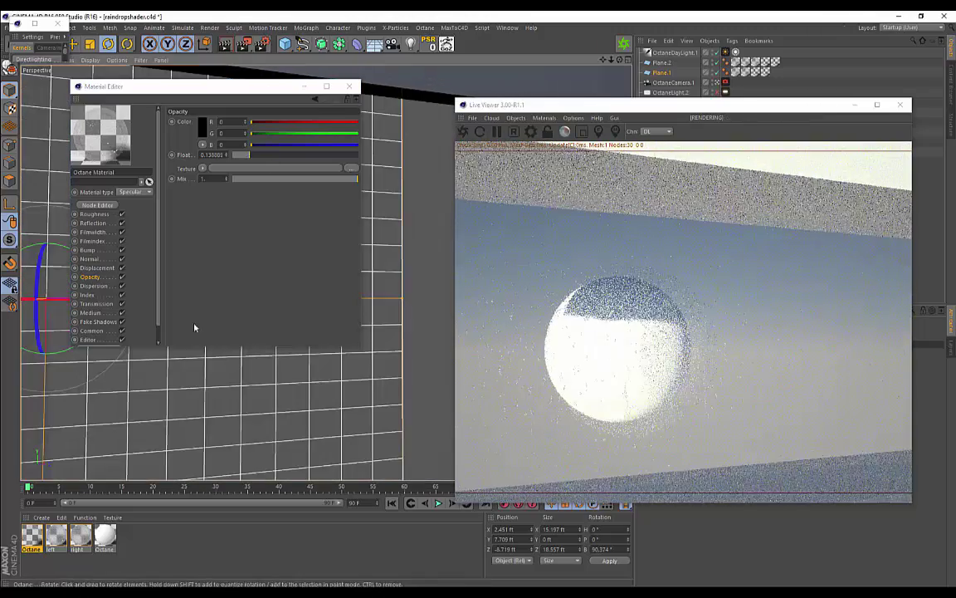
# - Set the glass material's Opacity Float to about 0.96 and minimize the Material Editor
pyautogui.click(351, 156)
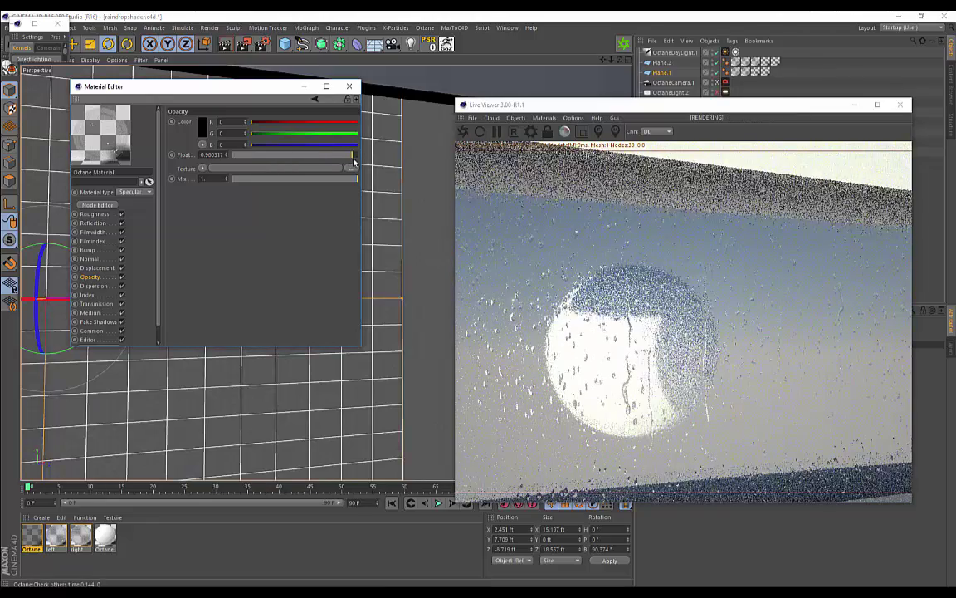
pyautogui.keyDown('alt'); pyautogui.moveTo(262, 400); pyautogui.dragTo(253, 378); pyautogui.keyUp('alt')
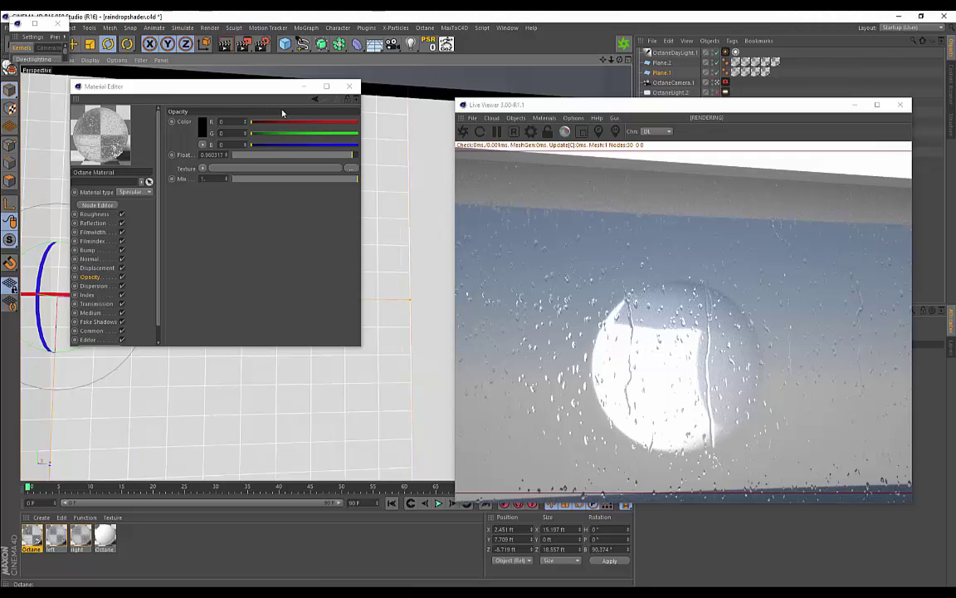
pyautogui.click(304, 87)
# - Duplicate the raindrop glass material in the material list
pyautogui.keyDown('alt'); pyautogui.moveTo(279, 339); pyautogui.dragTo(387, 291); pyautogui.keyUp('alt')
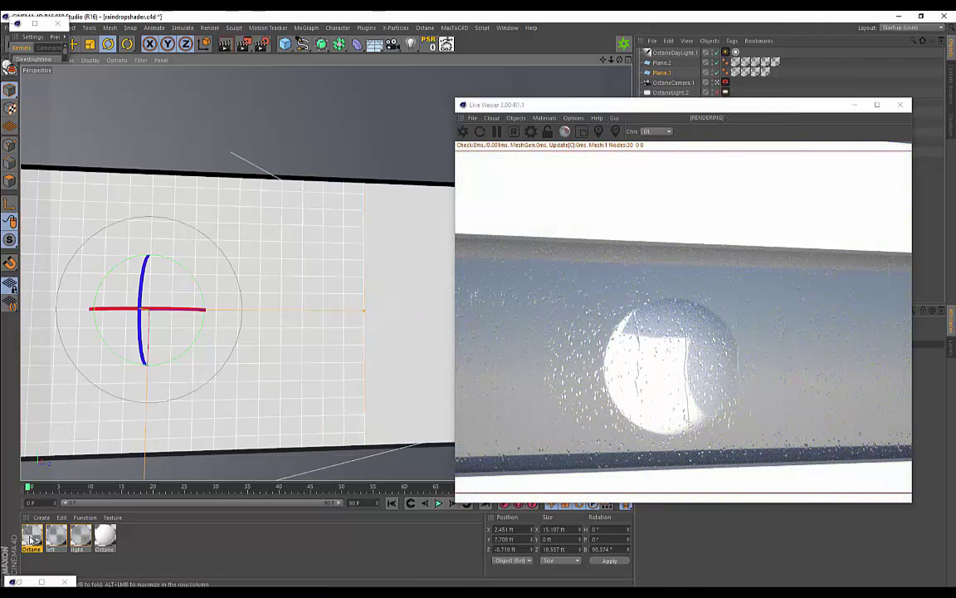
pyautogui.click(34, 537)
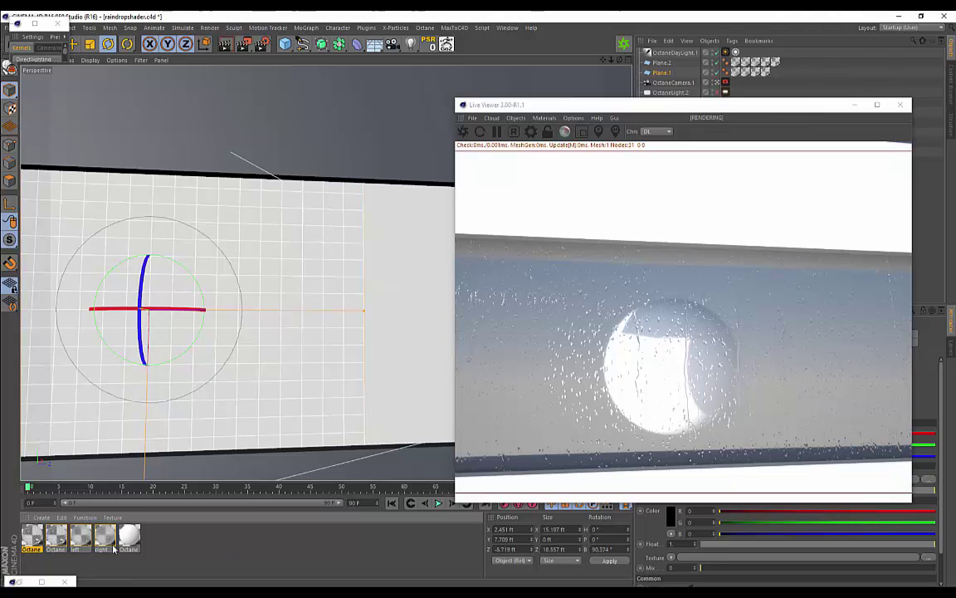
# - Rename the two raindrop glass materials as LEFT and RIGHT
pyautogui.click(56, 543)
pyautogui.click(34, 539)
pyautogui.keyDown('alt'); pyautogui.moveTo(323, 377); pyautogui.dragTo(287, 357, button='right'); pyautogui.keyUp('alt')
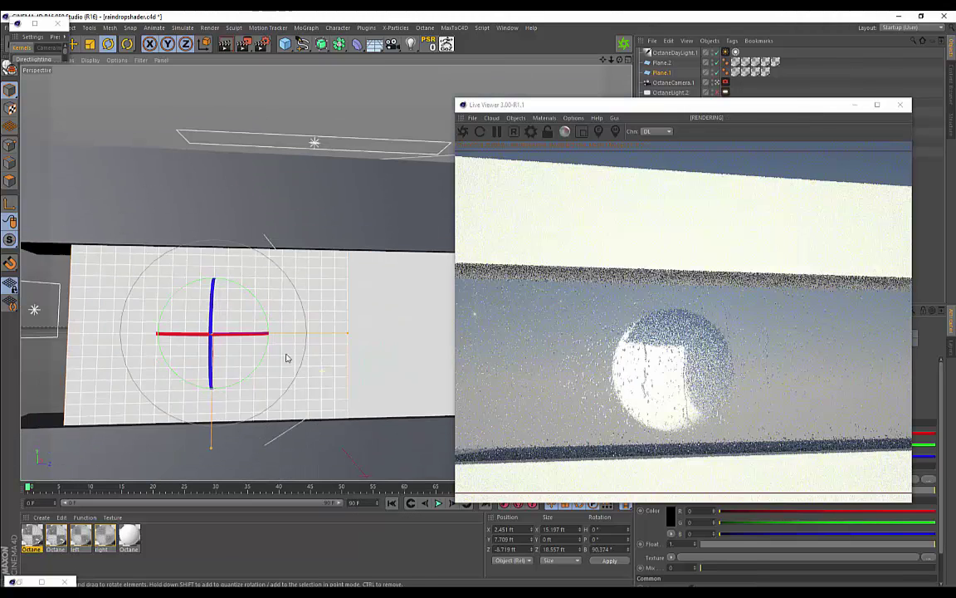
pyautogui.keyDown('alt'); pyautogui.moveTo(287, 357); pyautogui.dragTo(198, 365, button='middle'); pyautogui.keyUp('alt')
pyautogui.click(55, 540)
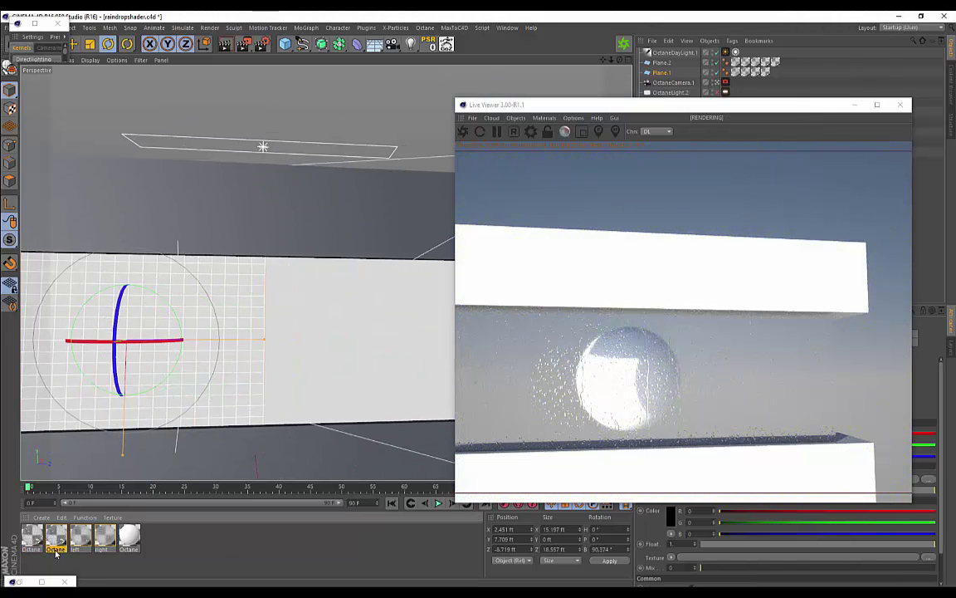
pyautogui.doubleClick(55, 548)
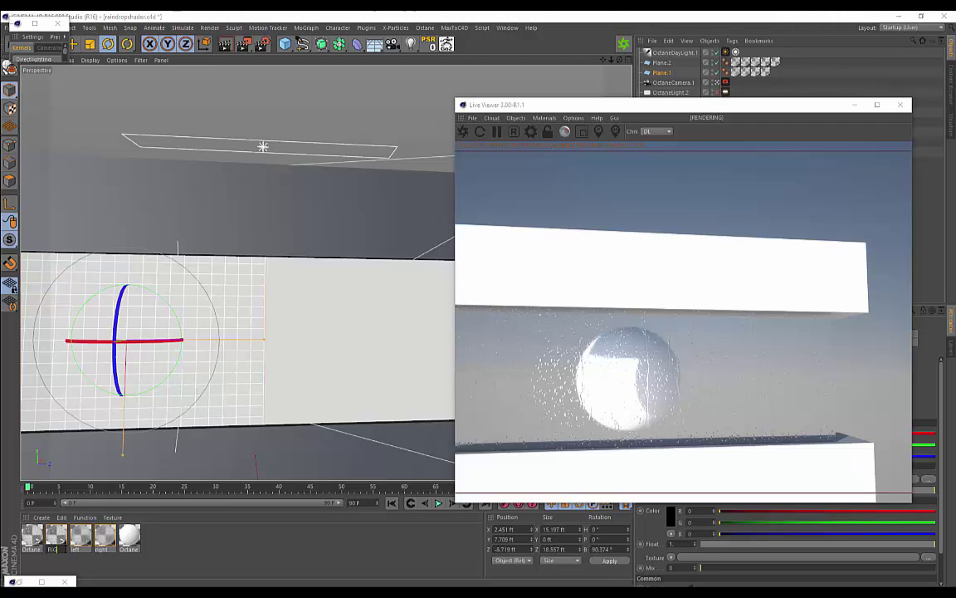
pyautogui.click(33, 550)
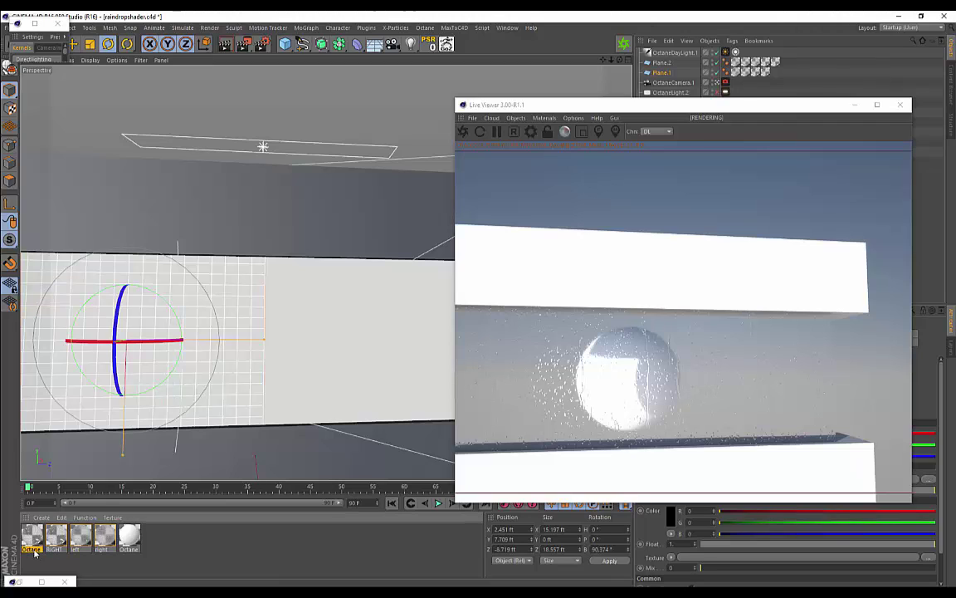
pyautogui.doubleClick(33, 550)
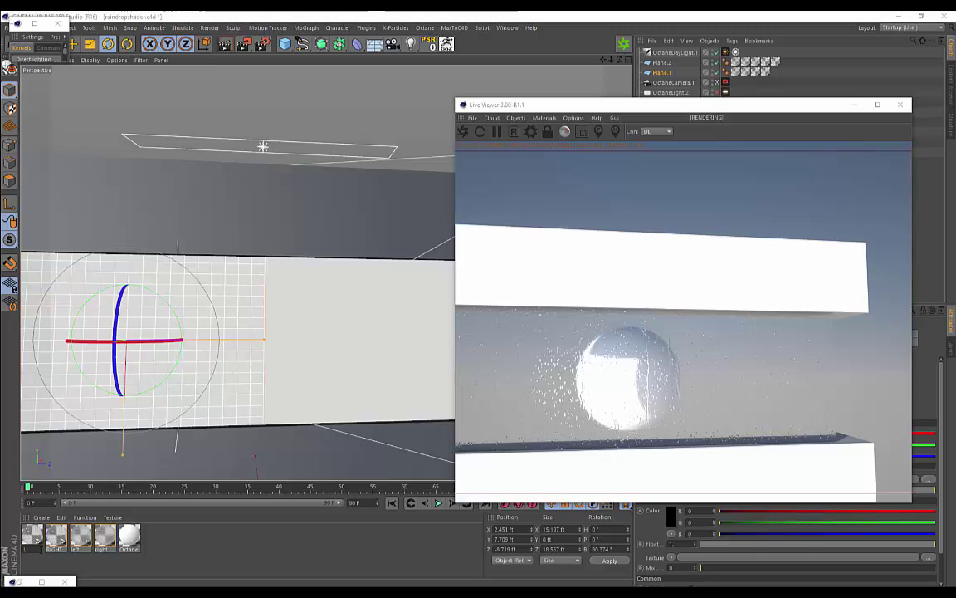
pyautogui.press('Return')
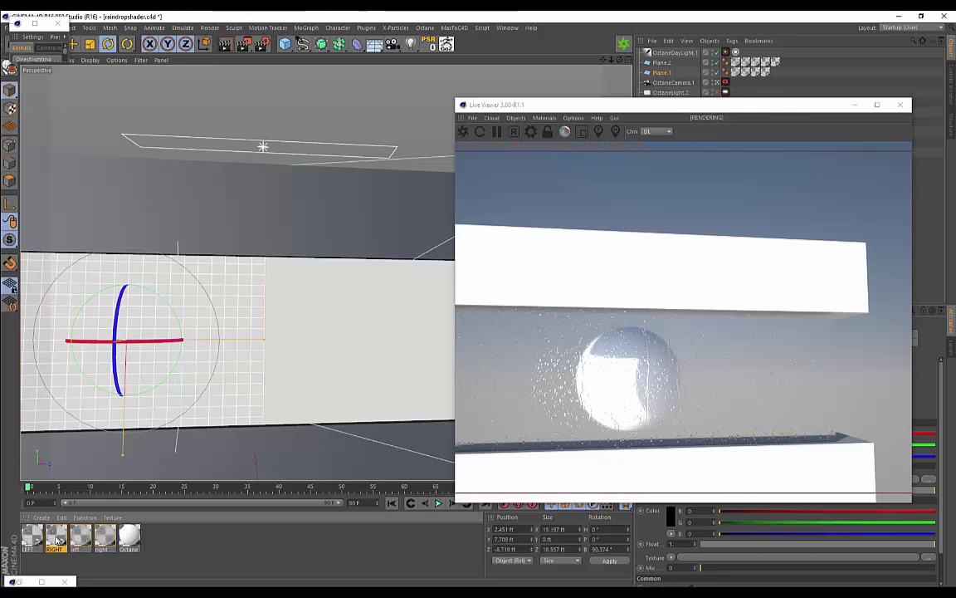
# - Assign the RIGHT material to Plane.2 and the LEFT material to Plane.1
pyautogui.moveTo(349, 358); pyautogui.dragTo(329, 365)
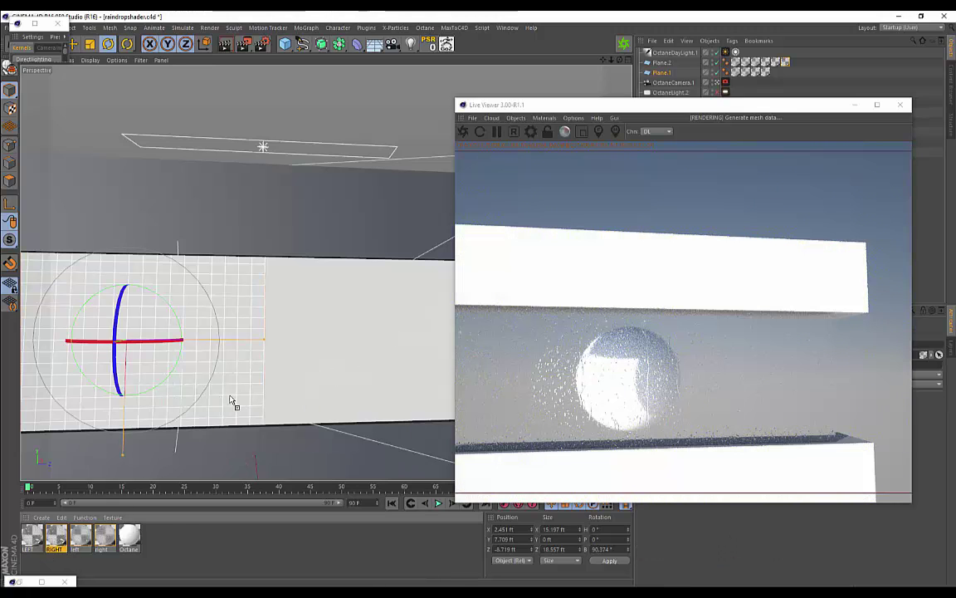
pyautogui.moveTo(231, 402); pyautogui.dragTo(213, 362)
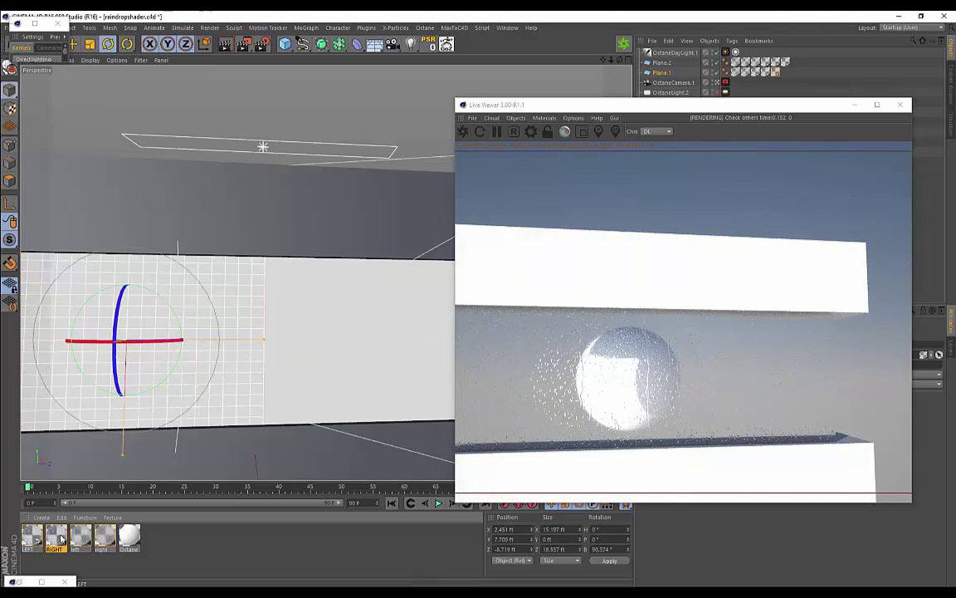
# - Set the RIGHT material's bump transform to an S.X scale of about 0.387 and a T.X offset of about 0.013
pyautogui.doubleClick(60, 538)
pyautogui.scroll(3, 399, 391)
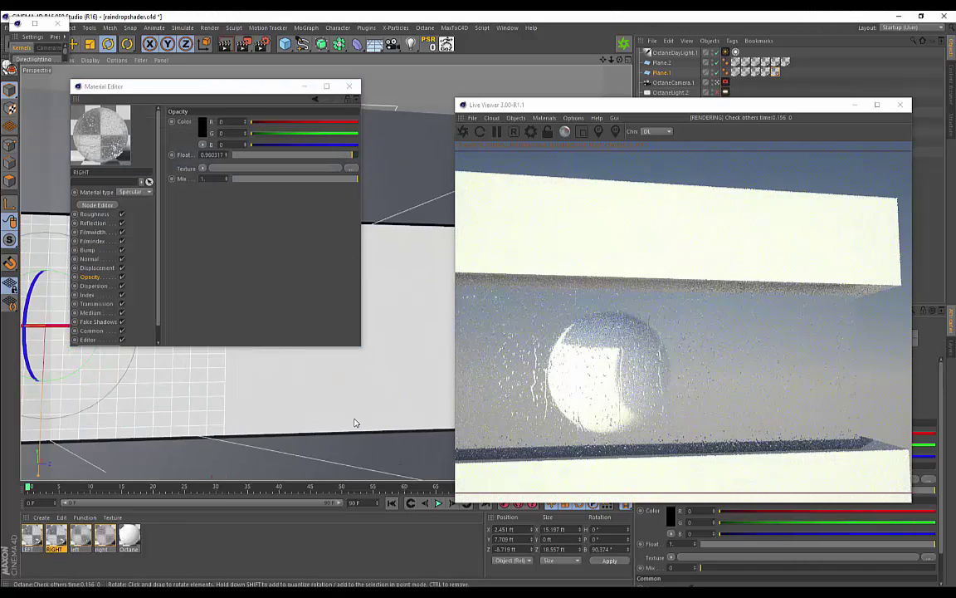
pyautogui.scroll(3, 313, 418)
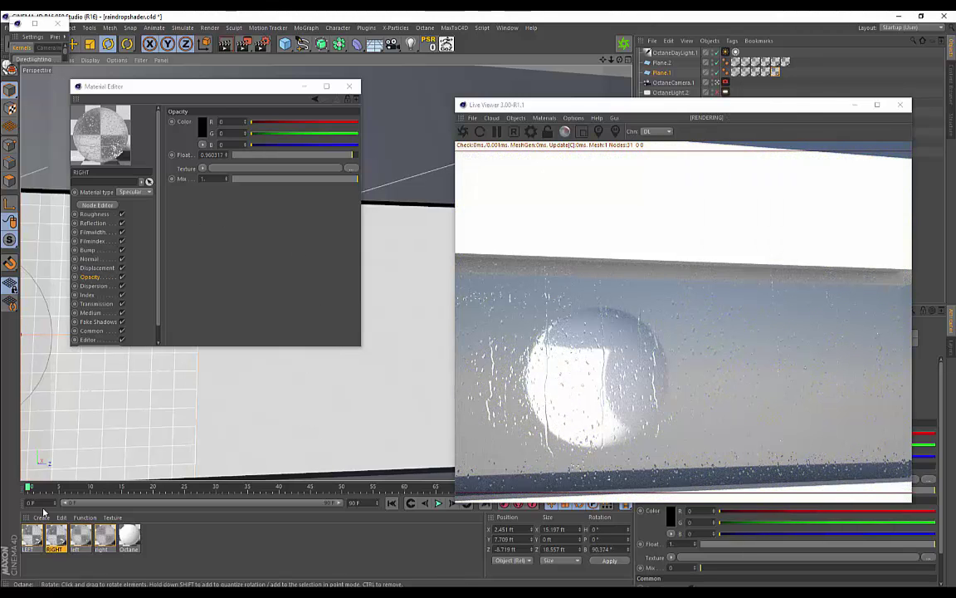
pyautogui.click(89, 251)
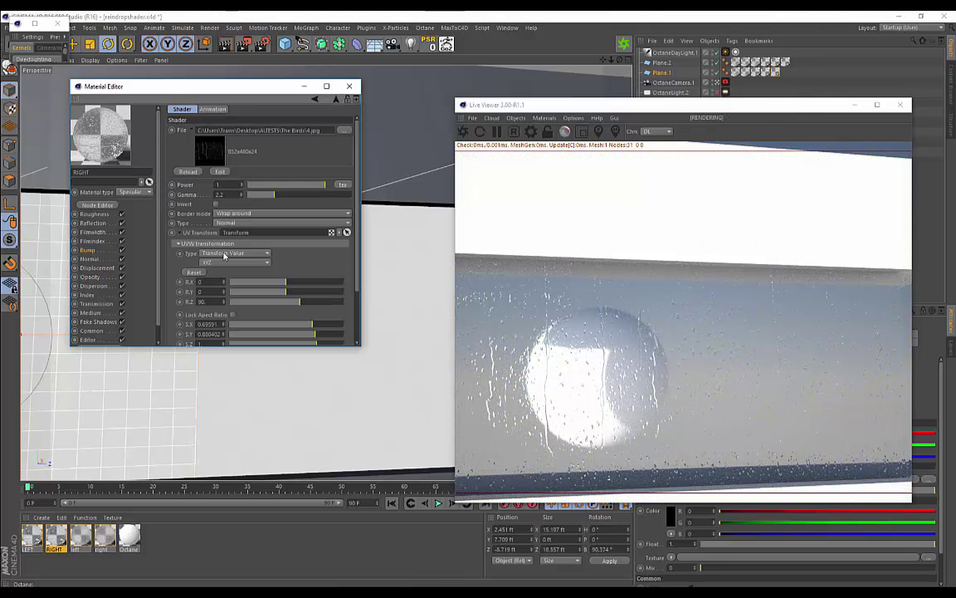
pyautogui.moveTo(312, 326); pyautogui.dragTo(258, 390)
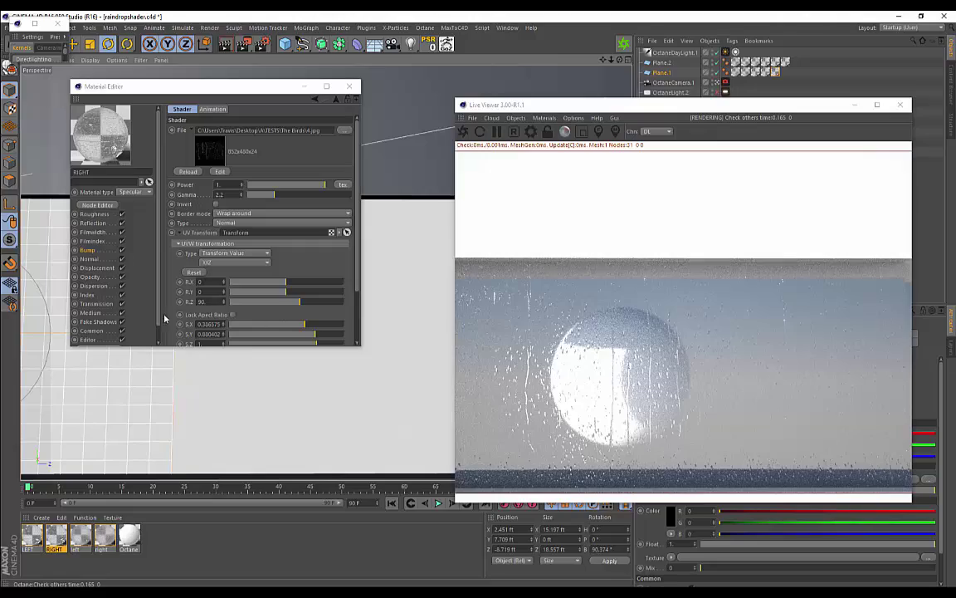
pyautogui.scroll(-3, 177, 335)
pyautogui.moveTo(278, 293)
pyautogui.mouseDown()
pyautogui.moveTo(258, 294)
pyautogui.moveTo(287, 304)
pyautogui.mouseUp()
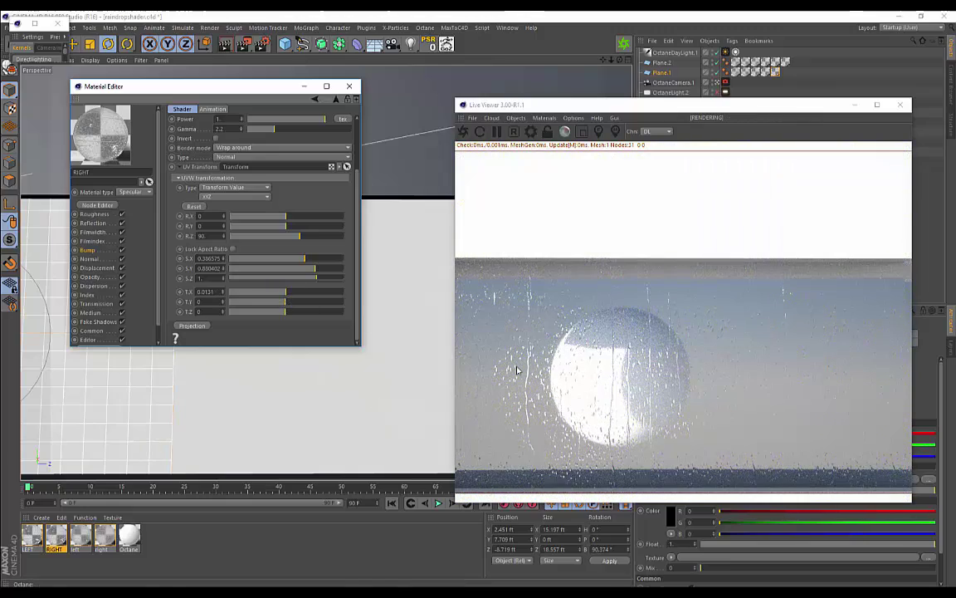
# - Review the RIGHT material's Opacity and Bump channels and examine the droplets on both panes from several angles
pyautogui.keyDown('alt'); pyautogui.moveTo(277, 425); pyautogui.dragTo(299, 393); pyautogui.keyUp('alt')
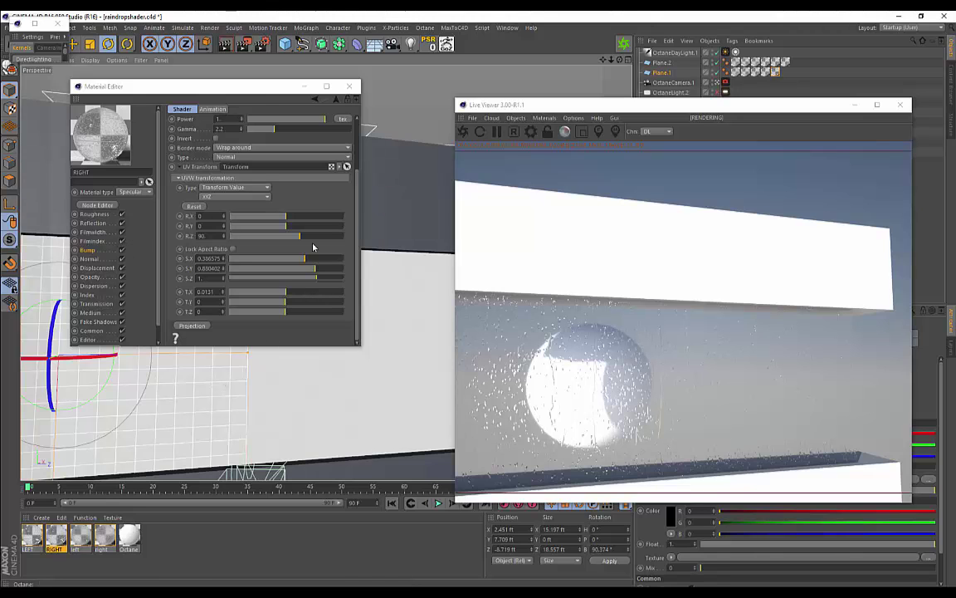
pyautogui.keyDown('alt'); pyautogui.moveTo(245, 432); pyautogui.dragTo(286, 403); pyautogui.keyUp('alt')
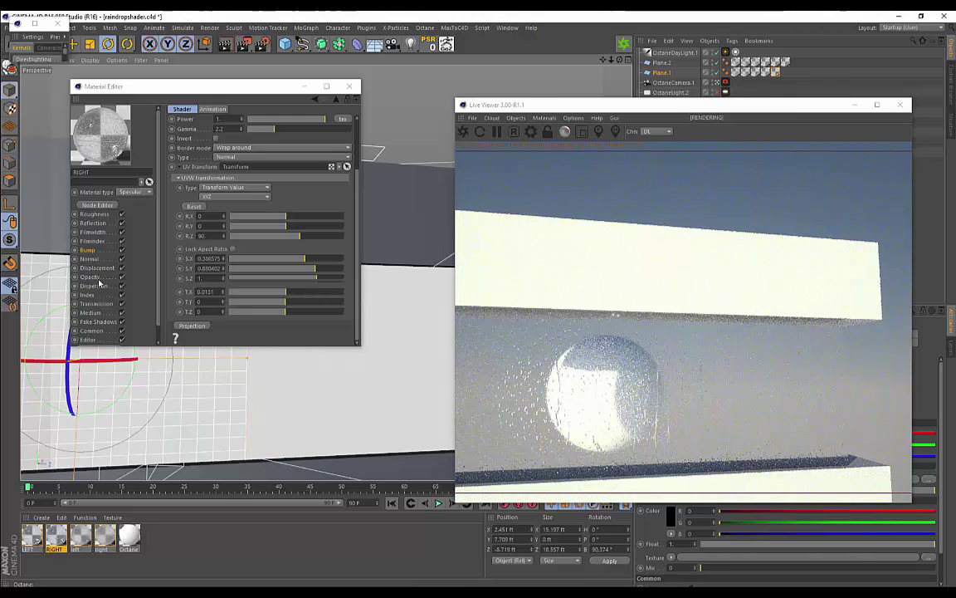
pyautogui.click(91, 278)
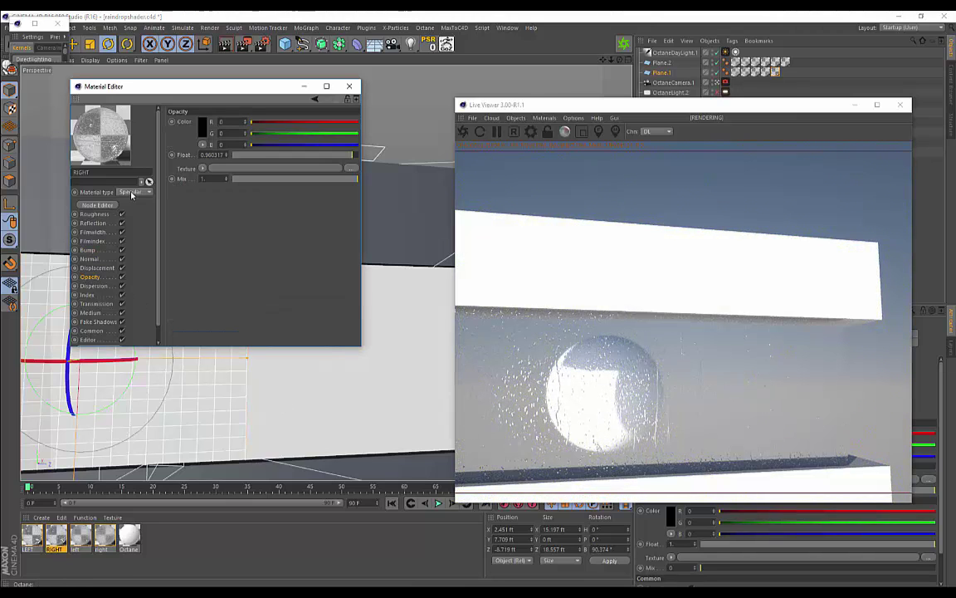
pyautogui.click(88, 249)
pyautogui.click(89, 277)
pyautogui.keyDown('alt'); pyautogui.moveTo(224, 372); pyautogui.dragTo(260, 410); pyautogui.keyUp('alt')
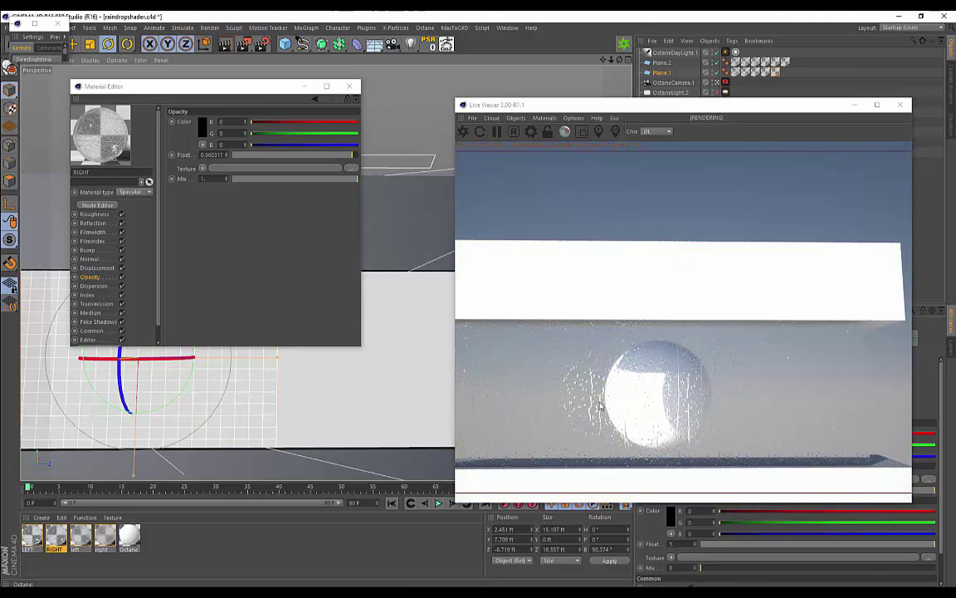
pyautogui.keyDown('alt'); pyautogui.moveTo(296, 354); pyautogui.dragTo(220, 399); pyautogui.keyUp('alt')
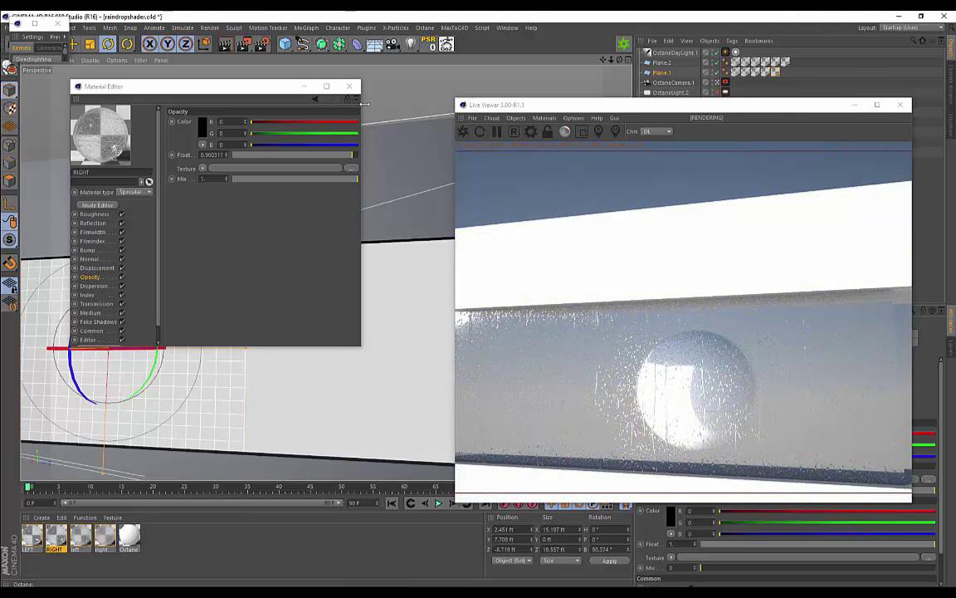
# - Try disabling OctaneDayLight.1, re-enable it, and compare the raindrops around the panes and sphere under both lighting conditions
pyautogui.moveTo(722, 115); pyautogui.dragTo(734, 174)
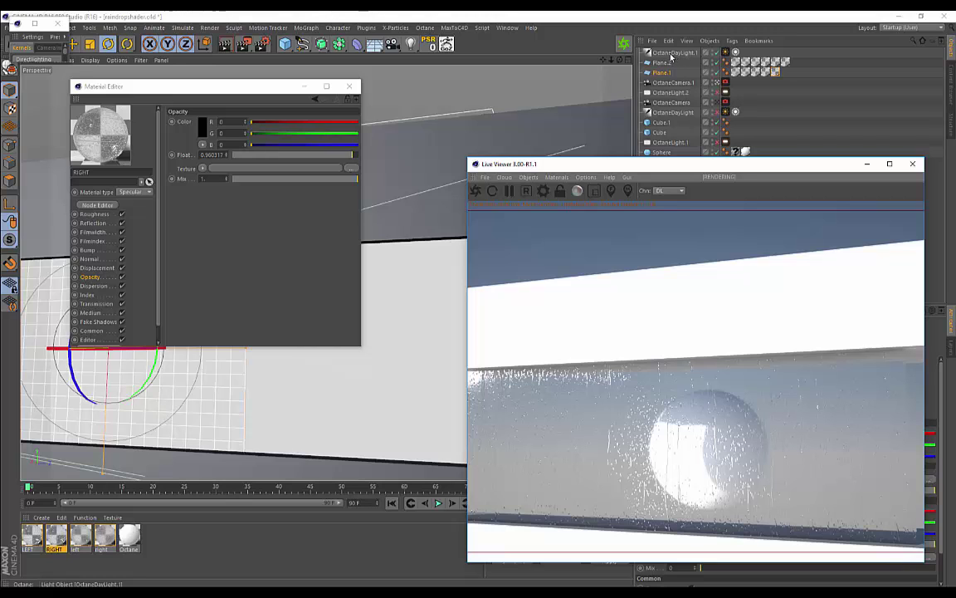
pyautogui.click(717, 53)
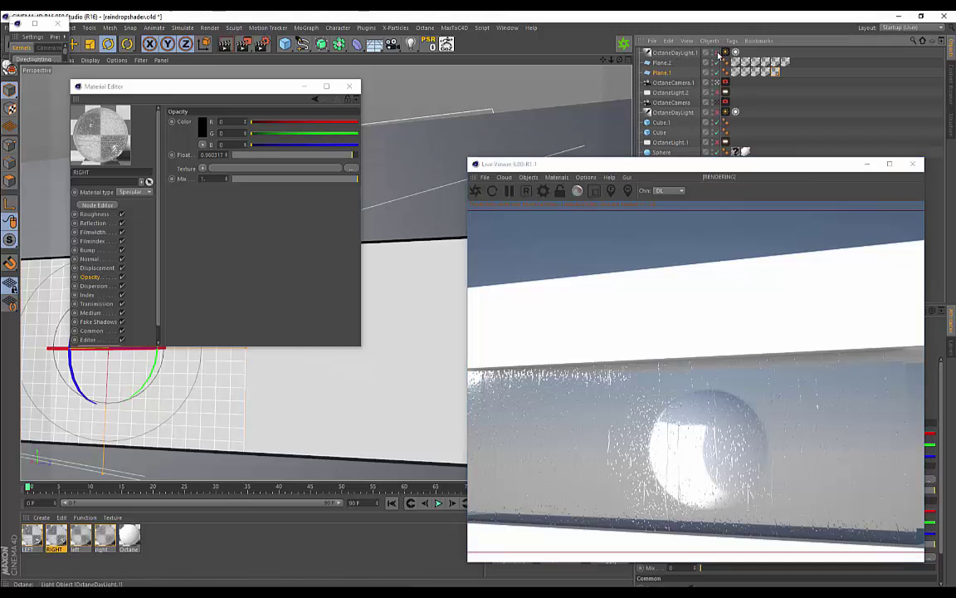
pyautogui.keyDown('alt'); pyautogui.moveTo(166, 408); pyautogui.dragTo(279, 406); pyautogui.keyUp('alt')
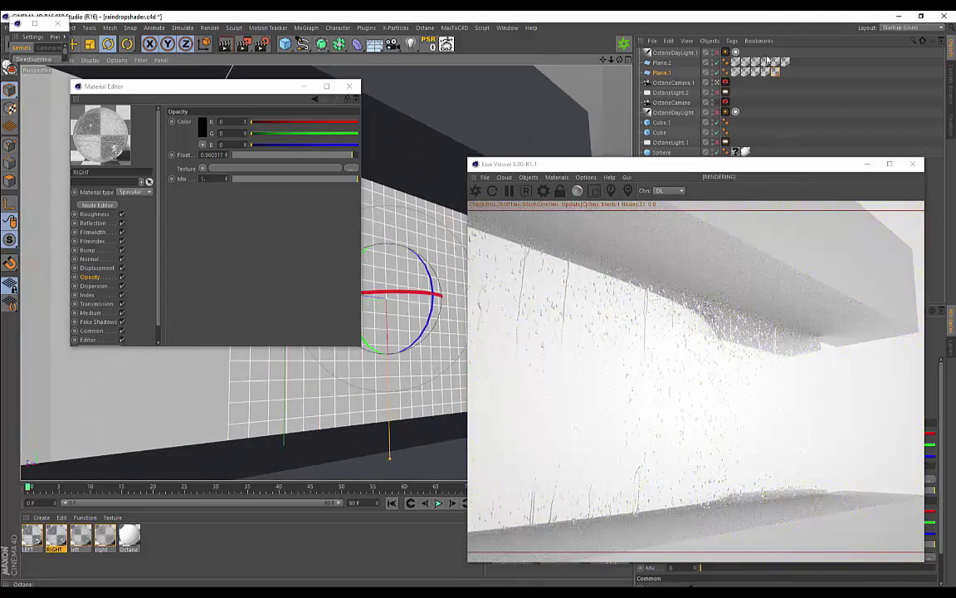
pyautogui.click(717, 52)
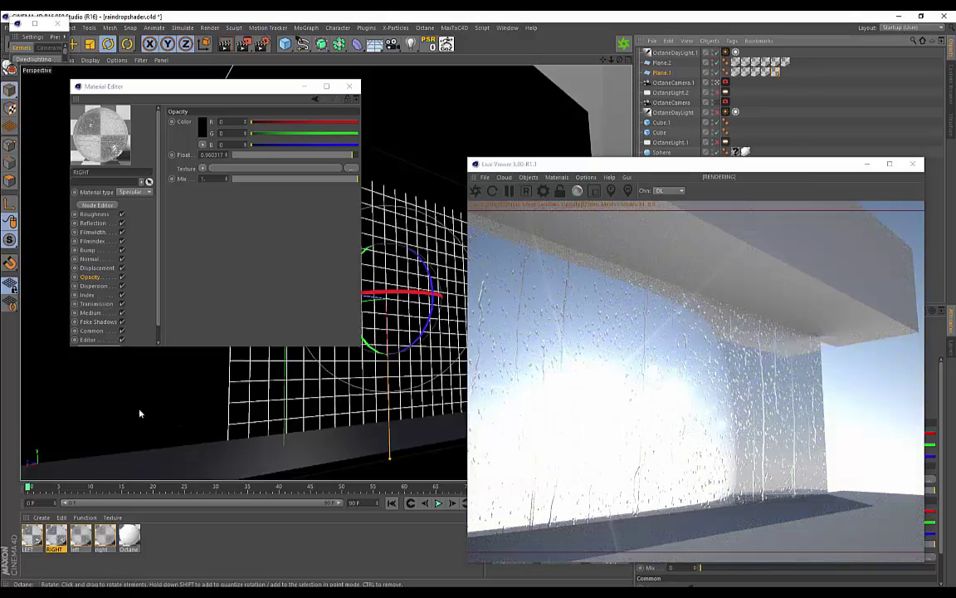
pyautogui.keyDown('alt'); pyautogui.moveTo(116, 408); pyautogui.dragTo(314, 397); pyautogui.keyUp('alt')
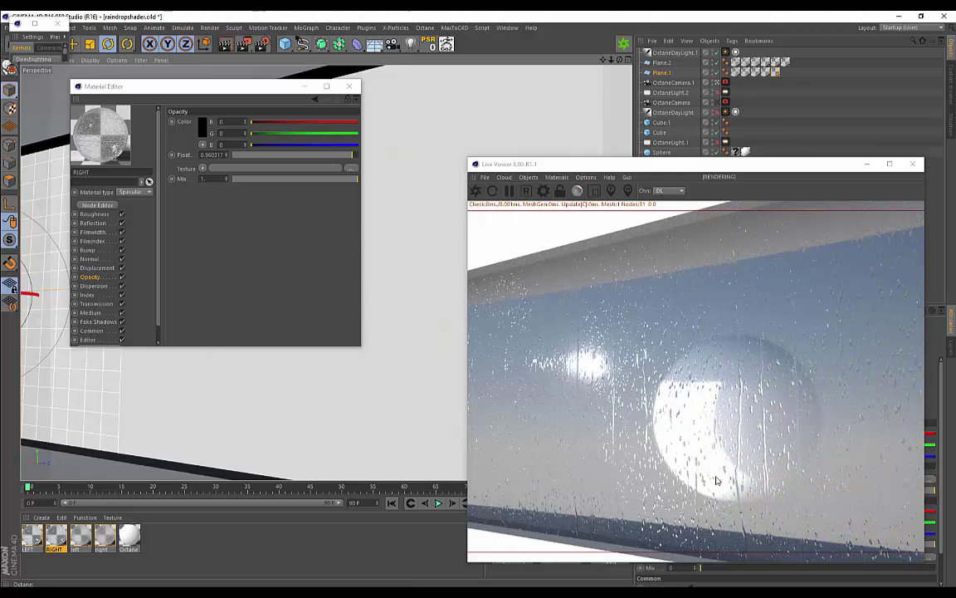
pyautogui.moveTo(323, 416)
pyautogui.keyDown('alt'); pyautogui.mouseDown()
pyautogui.moveTo(326, 399)
pyautogui.moveTo(326, 414)
pyautogui.moveTo(254, 410)
pyautogui.moveTo(319, 422)
pyautogui.moveTo(235, 388)
pyautogui.moveTo(359, 415)
pyautogui.moveTo(231, 401)
pyautogui.moveTo(316, 405)
pyautogui.mouseUp(); pyautogui.keyUp('alt')
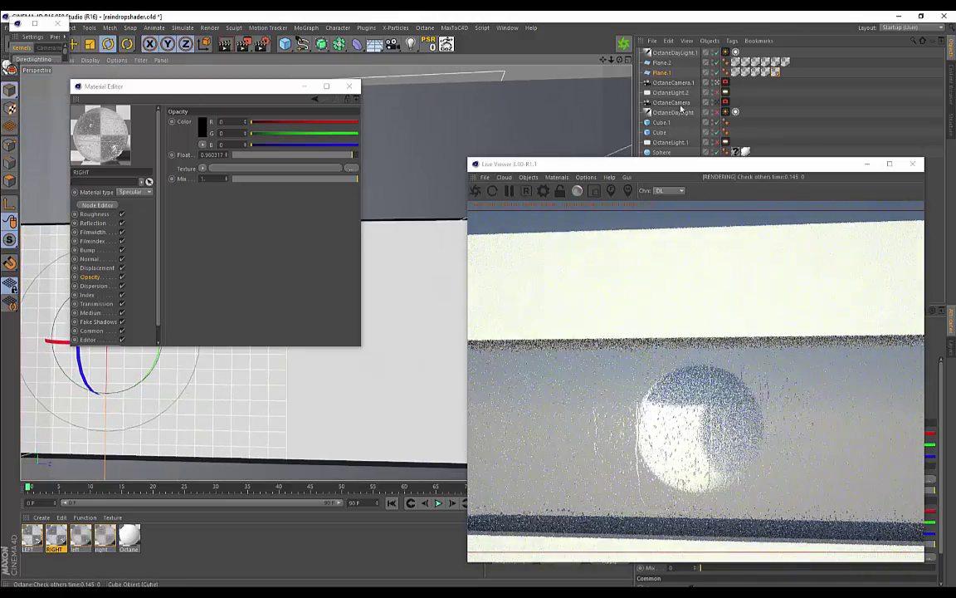
# - Disable OctaneDayLight.1 and enable OctaneDayLight to light the scene instead
pyautogui.click(717, 52)
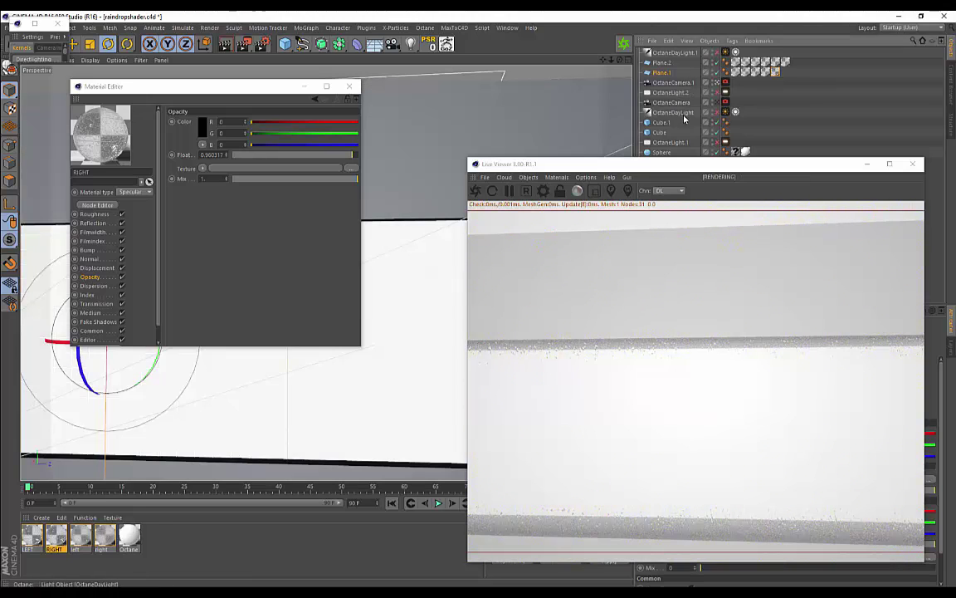
pyautogui.click(717, 114)
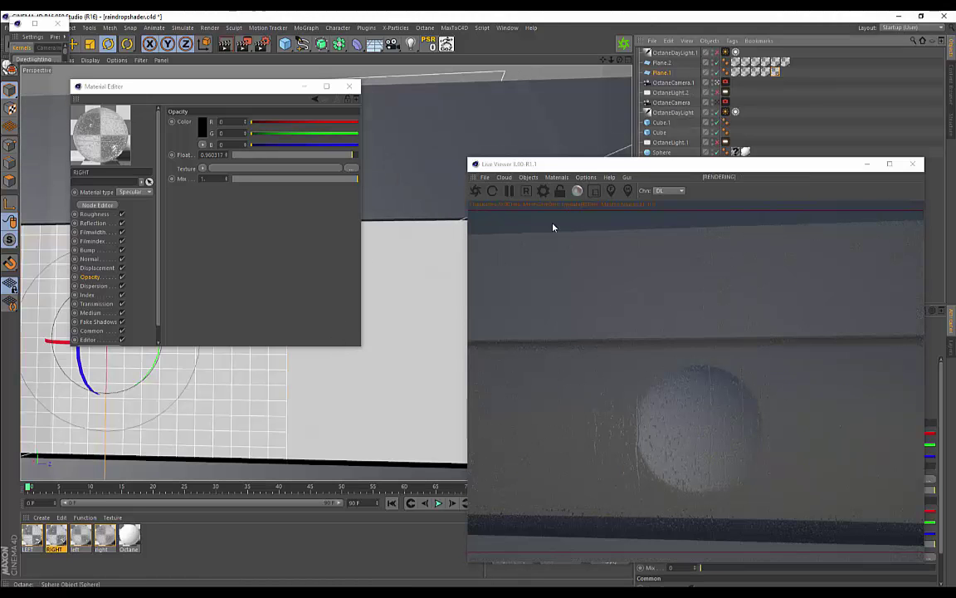
pyautogui.keyDown('alt'); pyautogui.moveTo(261, 409); pyautogui.dragTo(315, 382); pyautogui.keyUp('alt')
# - Enable the OctaneLight.1 and OctaneLight area lights in the scene
pyautogui.moveTo(618, 165); pyautogui.dragTo(556, 277)
pyautogui.click(466, 283)
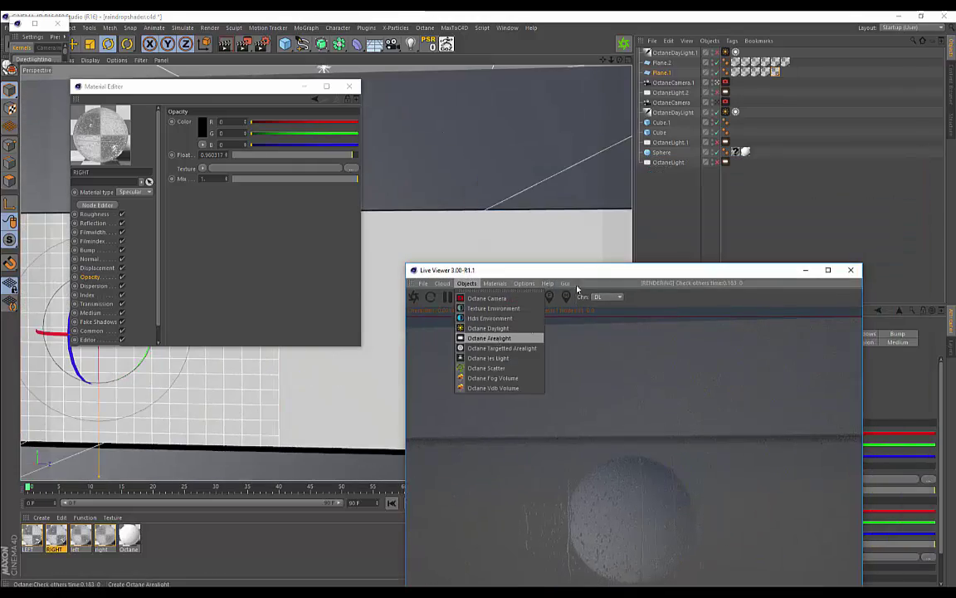
pyautogui.click(660, 231)
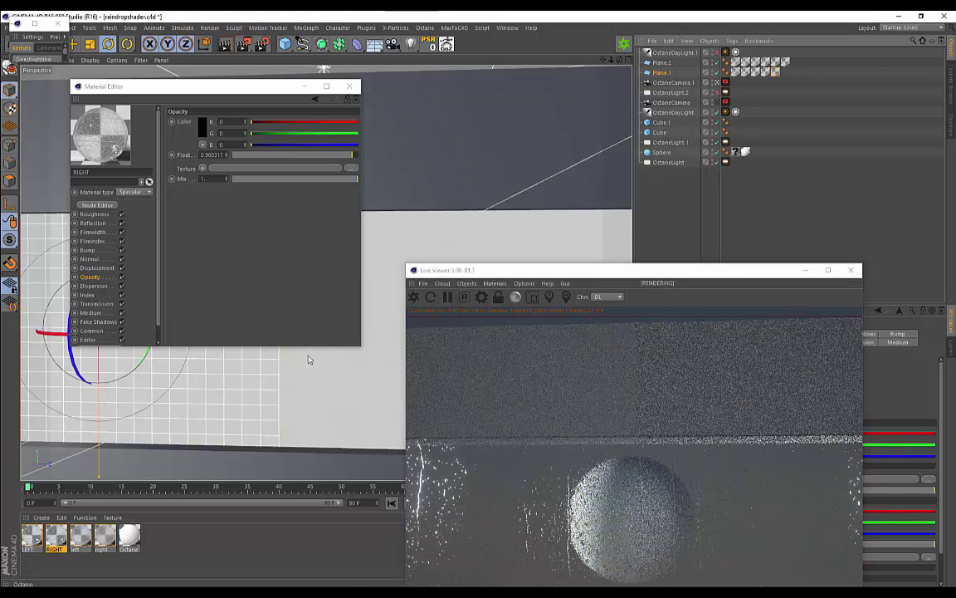
# - Examine the area-light reflections and droplets on the window panes from different angles and distances in the live render
pyautogui.keyDown('alt'); pyautogui.moveTo(307, 359); pyautogui.dragTo(131, 373); pyautogui.keyUp('alt')
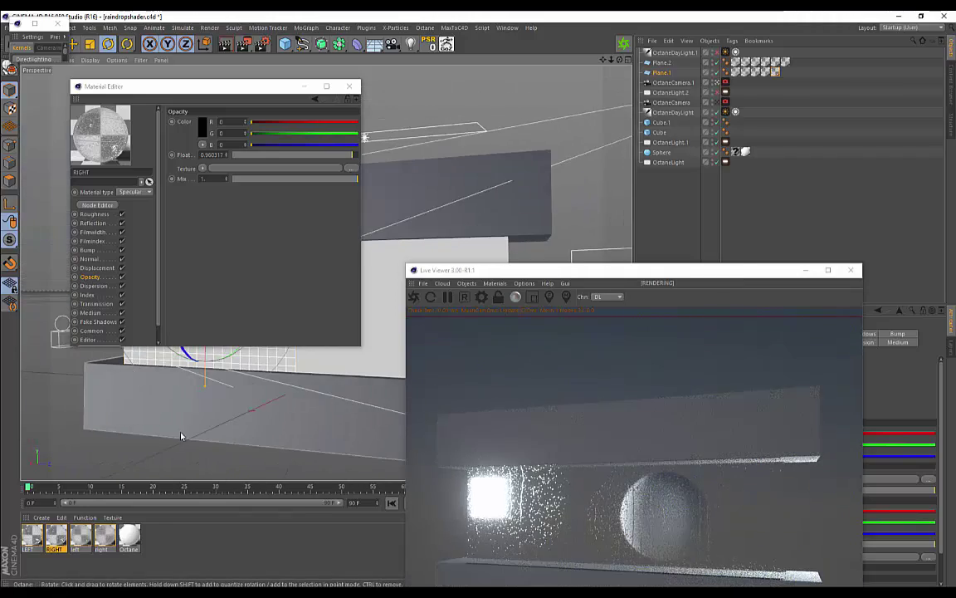
pyautogui.keyDown('alt'); pyautogui.moveTo(181, 436); pyautogui.dragTo(202, 392); pyautogui.keyUp('alt')
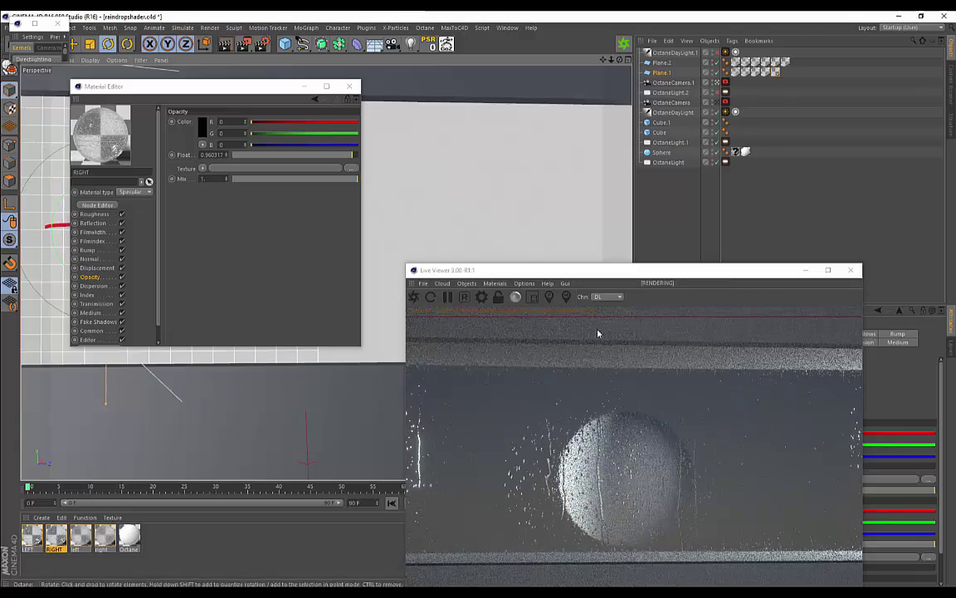
pyautogui.moveTo(598, 277); pyautogui.dragTo(671, 149)
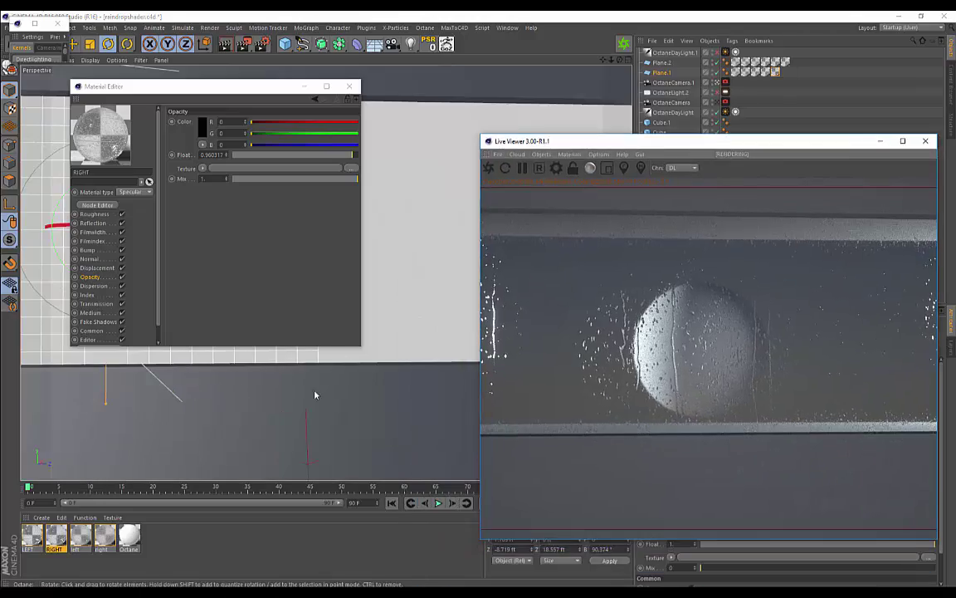
pyautogui.keyDown('alt'); pyautogui.moveTo(315, 395); pyautogui.dragTo(258, 367); pyautogui.keyUp('alt')
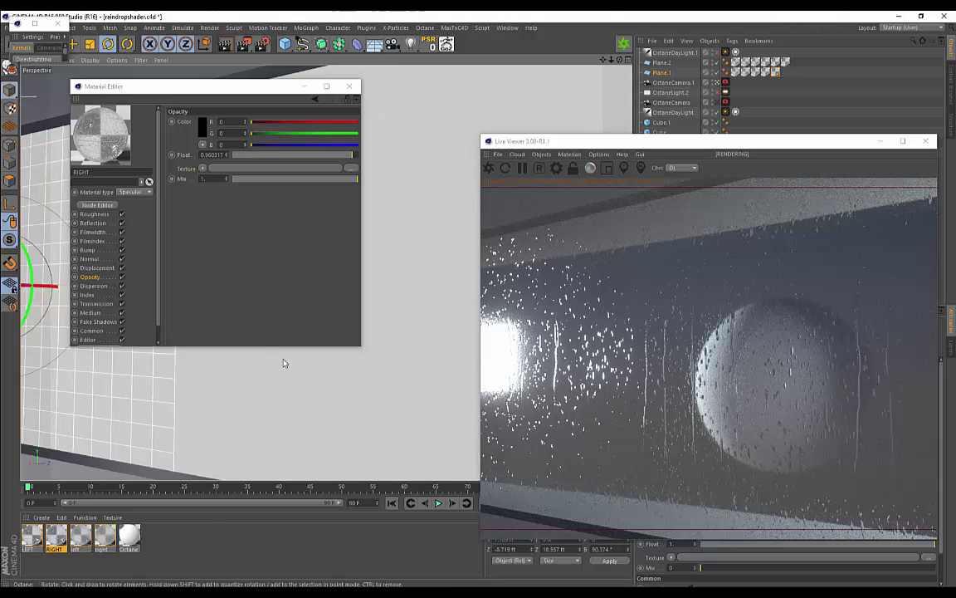
pyautogui.keyDown('alt'); pyautogui.moveTo(134, 410); pyautogui.dragTo(631, 397); pyautogui.keyUp('alt')
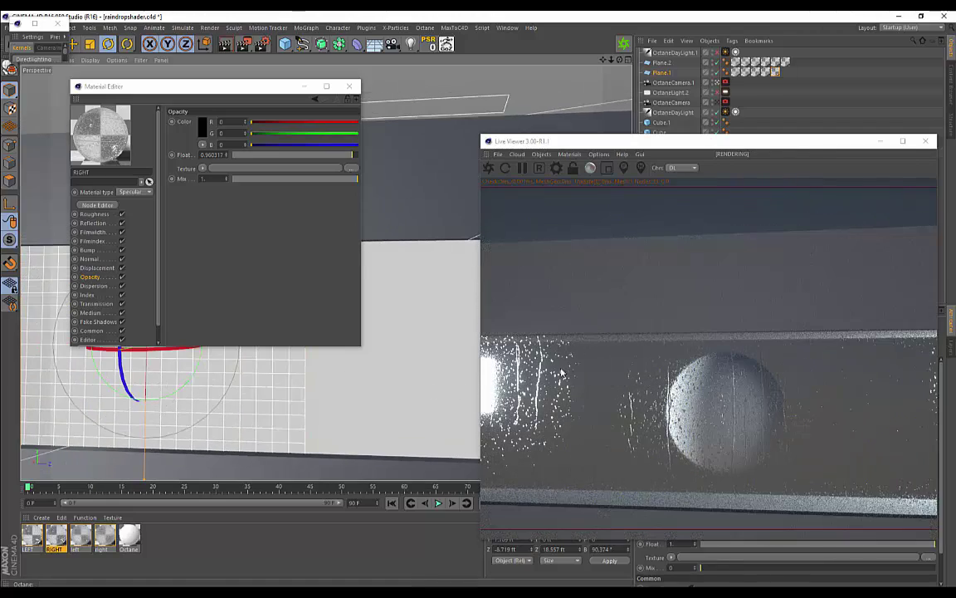
pyautogui.scroll(-3, 235, 406)
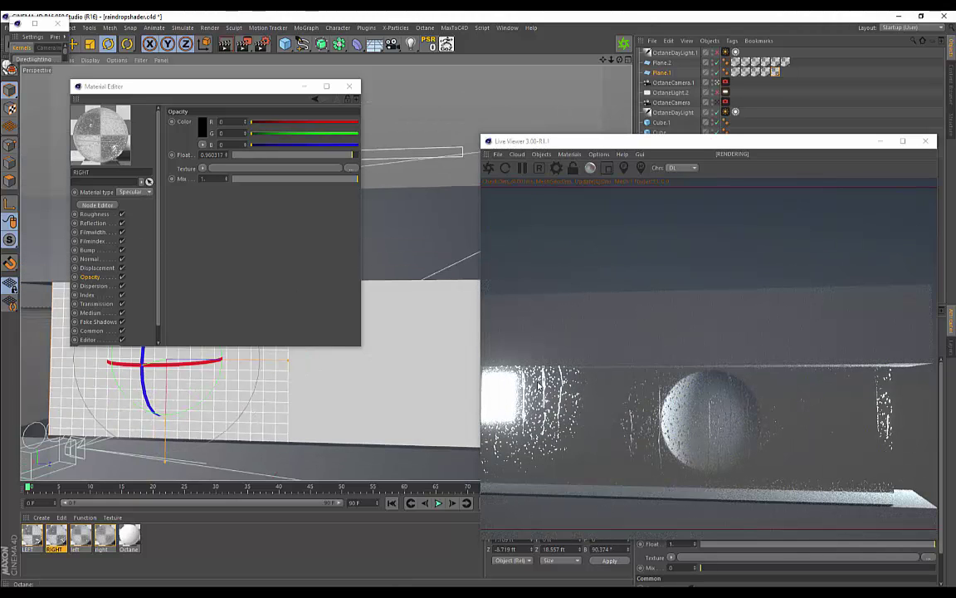
pyautogui.keyDown('alt'); pyautogui.moveTo(223, 434); pyautogui.dragTo(274, 424); pyautogui.keyUp('alt')
pyautogui.moveTo(680, 145); pyautogui.dragTo(647, 244)
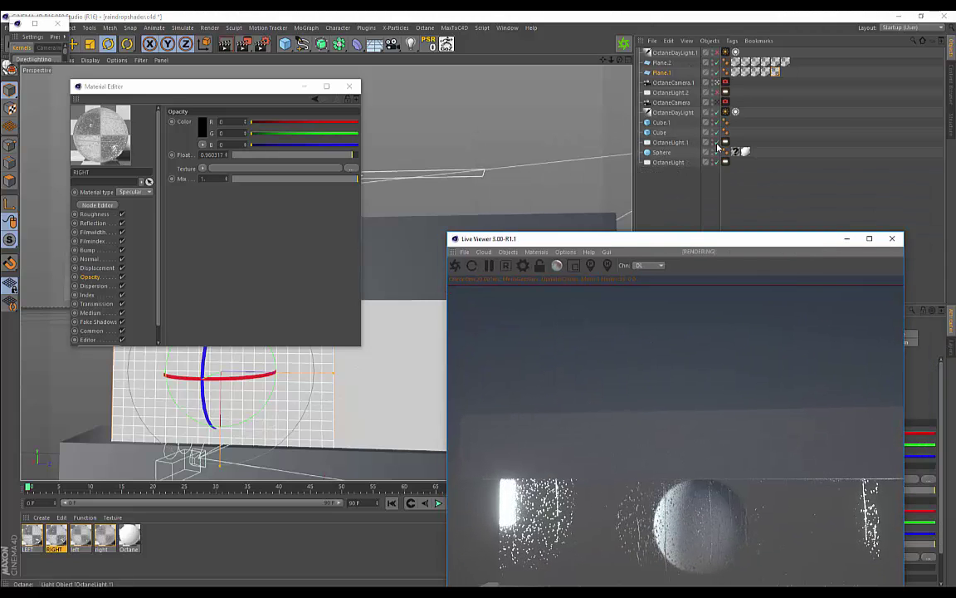
# - Disable OctaneLight.1 and move OctaneLight sideways behind the window panes toward the sphere
pyautogui.click(668, 162)
pyautogui.press('r')
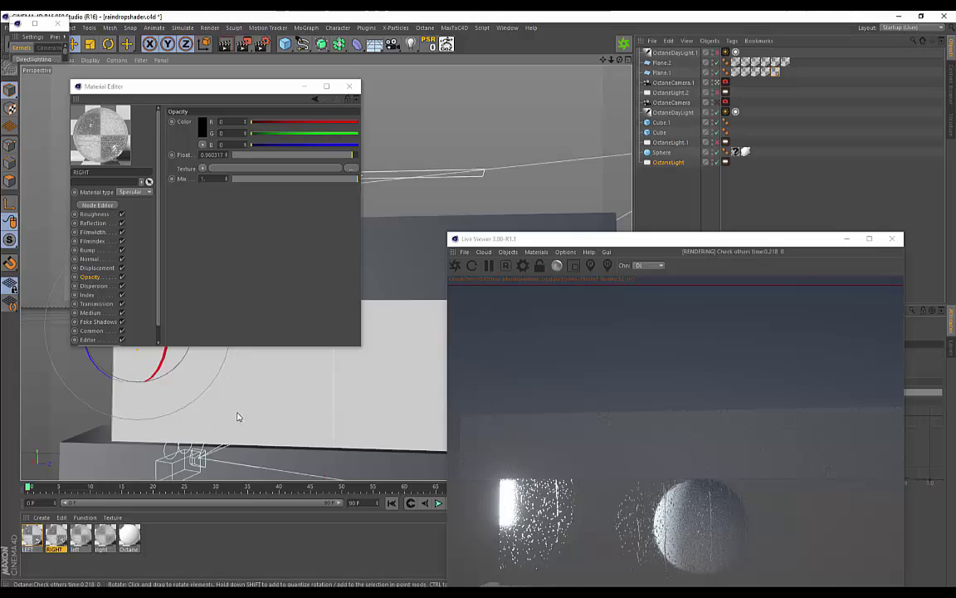
pyautogui.press('e')
pyautogui.keyDown('alt'); pyautogui.moveTo(238, 416); pyautogui.dragTo(197, 452, button='middle'); pyautogui.keyUp('alt')
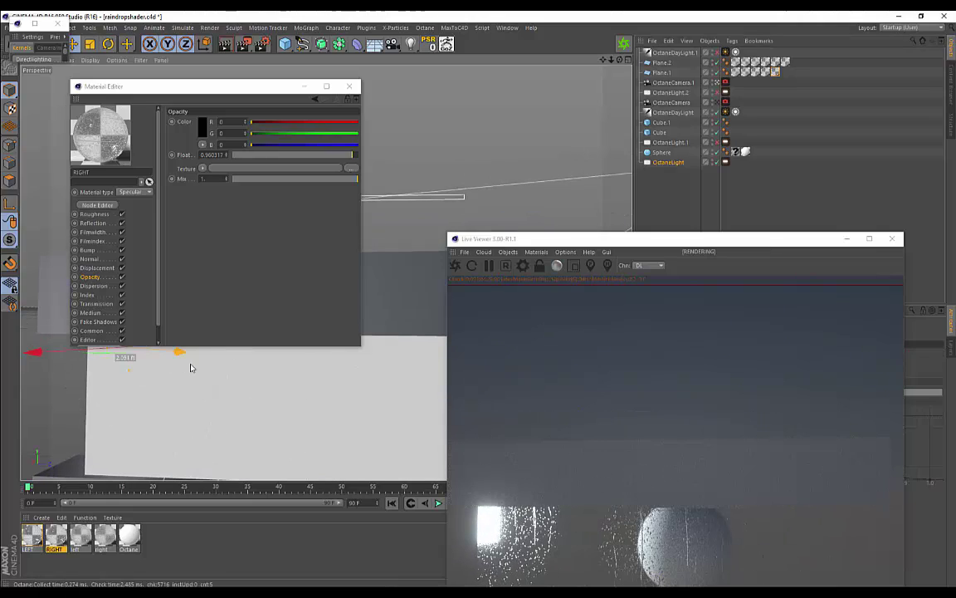
pyautogui.moveTo(190, 368); pyautogui.dragTo(267, 386)
pyautogui.keyDown('alt'); pyautogui.moveTo(209, 420); pyautogui.dragTo(230, 379, button='middle'); pyautogui.keyUp('alt')
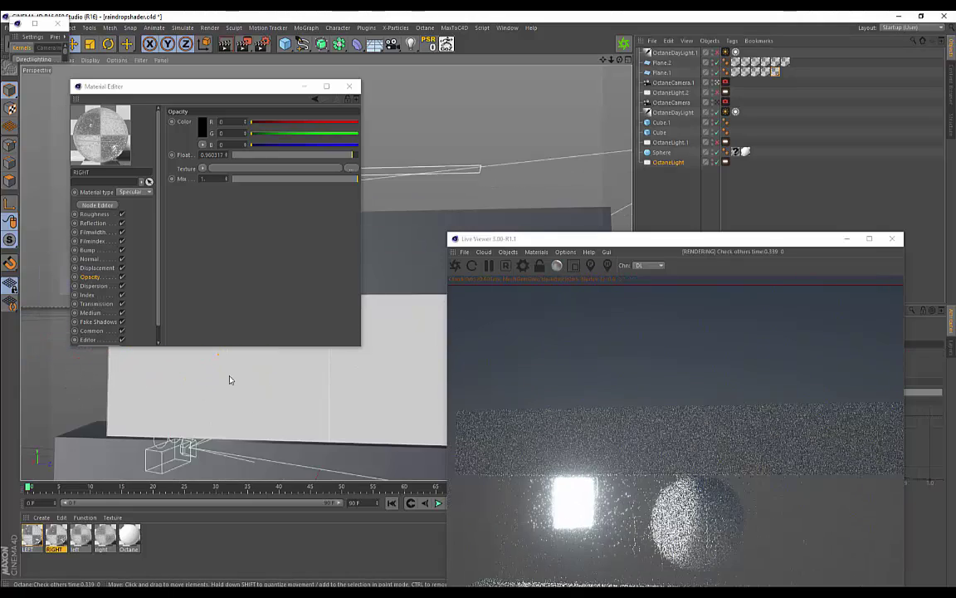
pyautogui.keyDown('alt'); pyautogui.moveTo(230, 379); pyautogui.dragTo(270, 111); pyautogui.keyUp('alt')
pyautogui.click(349, 89)
pyautogui.keyDown('alt'); pyautogui.moveTo(248, 316); pyautogui.dragTo(207, 346); pyautogui.keyUp('alt')
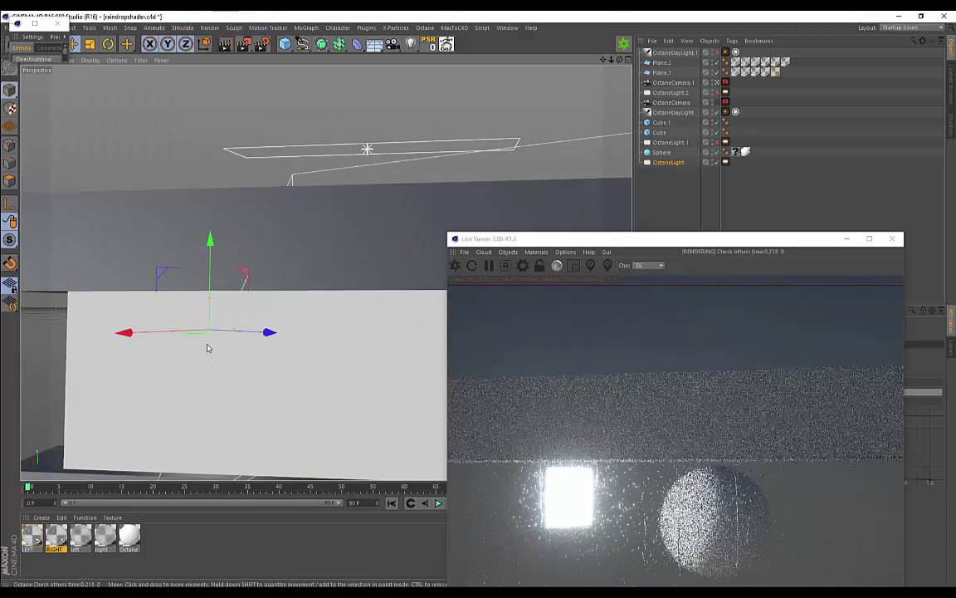
pyautogui.moveTo(268, 335)
pyautogui.mouseDown()
pyautogui.moveTo(435, 367)
pyautogui.moveTo(265, 341)
pyautogui.mouseUp()
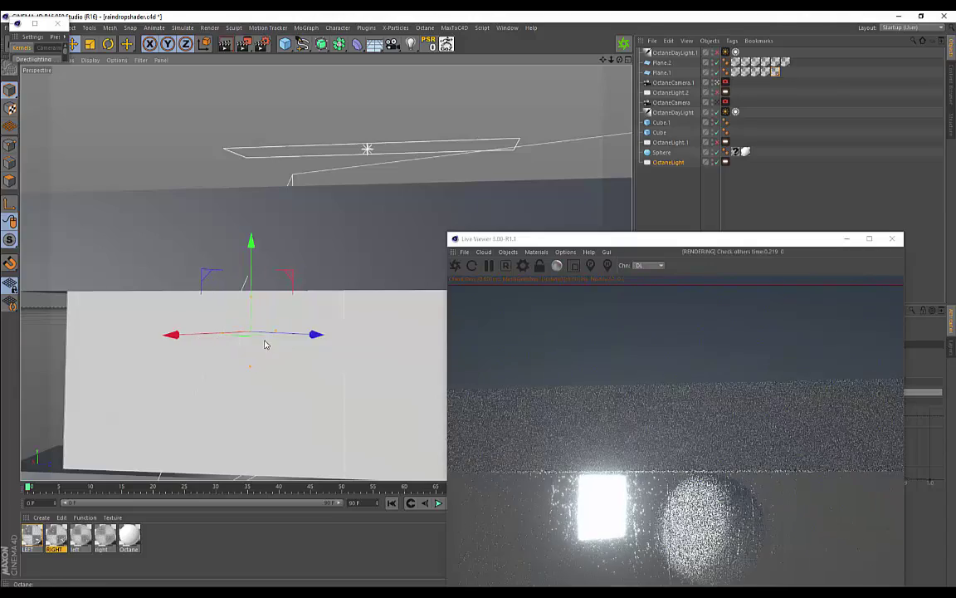
# - Disable the Sphere and slide OctaneLight across behind the panes, checking the droplets around its glow from several angles
pyautogui.press('r')
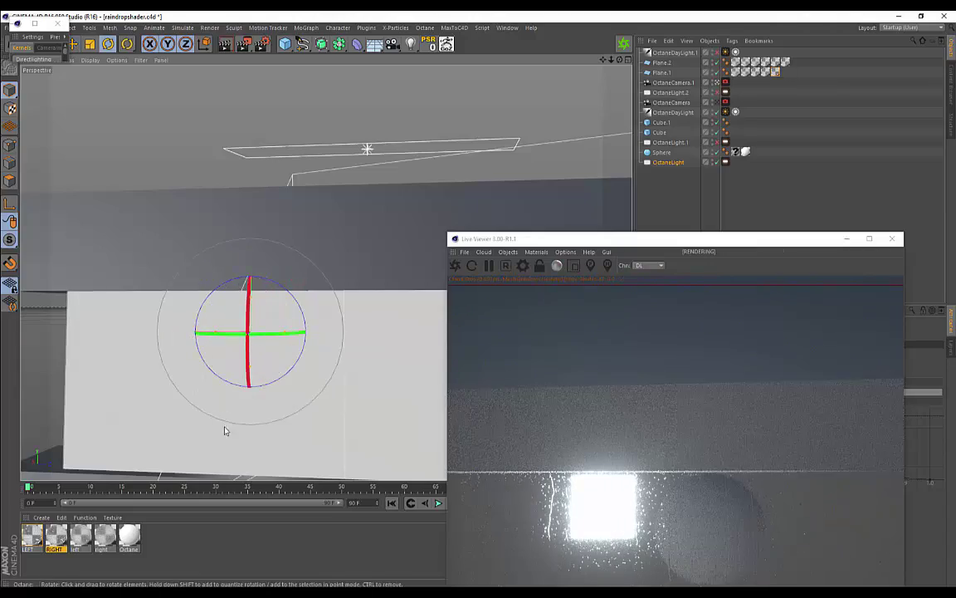
pyautogui.keyDown('alt'); pyautogui.moveTo(225, 430); pyautogui.dragTo(257, 279); pyautogui.keyUp('alt')
pyautogui.press('e')
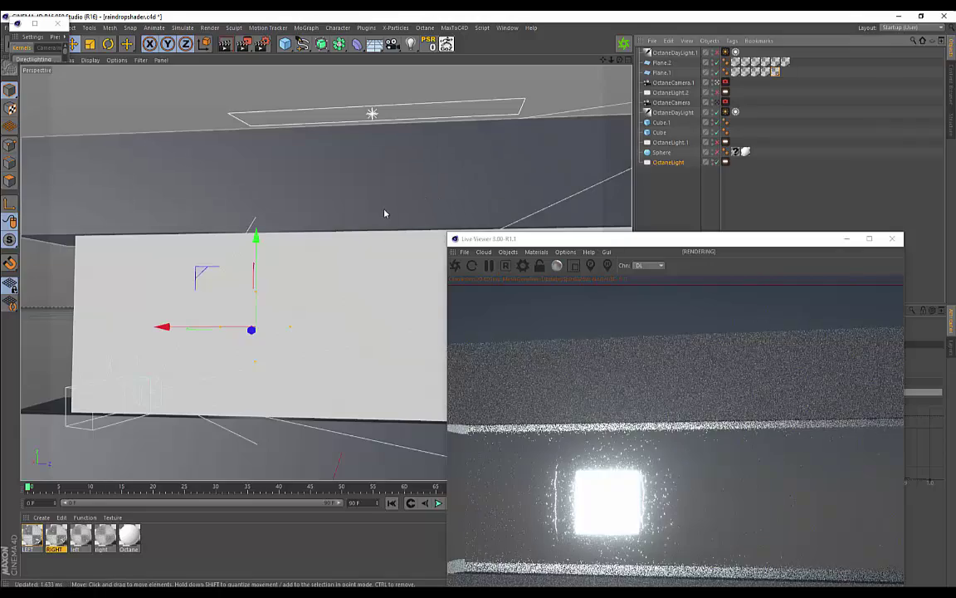
pyautogui.scroll(3, 171, 396)
pyautogui.scroll(1, 199, 403)
pyautogui.moveTo(164, 309); pyautogui.dragTo(220, 316)
pyautogui.scroll(4, 295, 359)
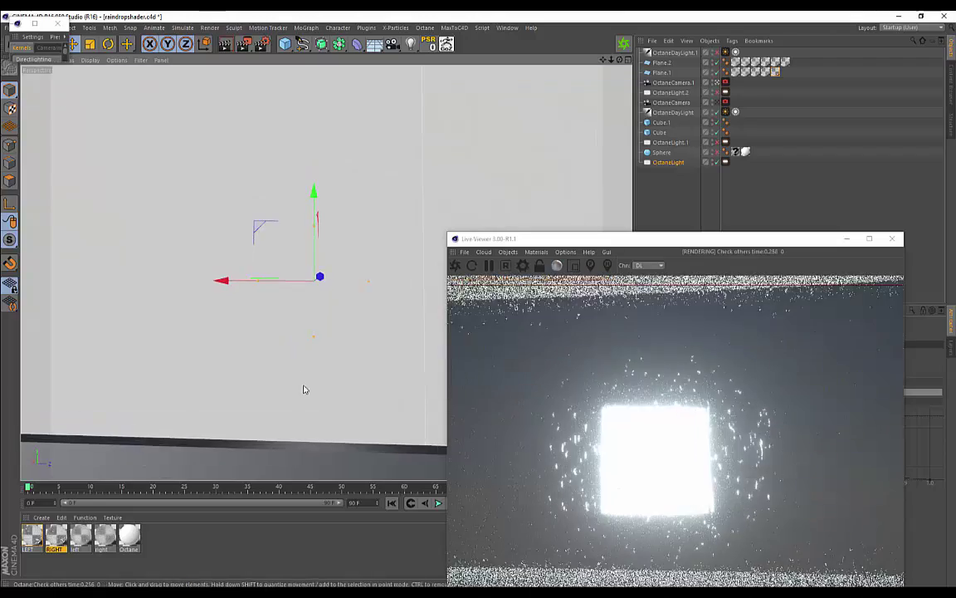
pyautogui.moveTo(151, 251); pyautogui.dragTo(272, 261)
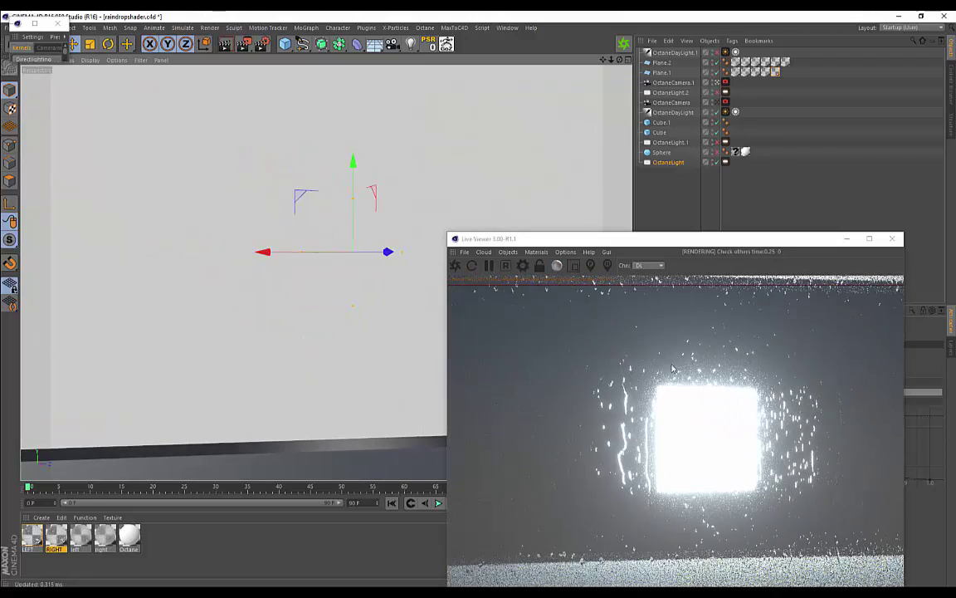
pyautogui.keyDown('alt'); pyautogui.moveTo(216, 370); pyautogui.dragTo(619, 451); pyautogui.keyUp('alt')
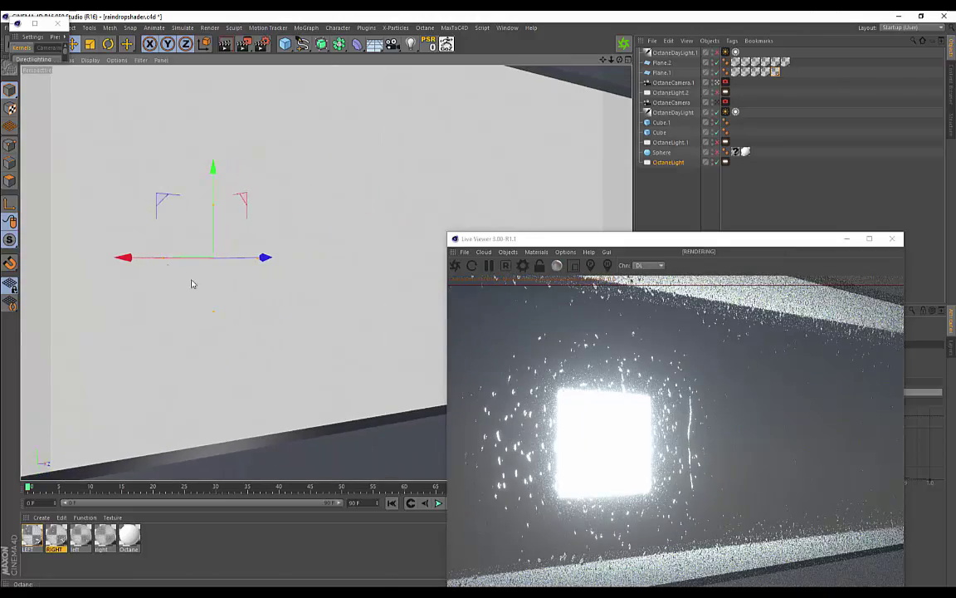
pyautogui.moveTo(126, 262); pyautogui.dragTo(2, 283)
pyautogui.keyDown('alt'); pyautogui.moveTo(306, 360); pyautogui.dragTo(262, 348); pyautogui.keyUp('alt')
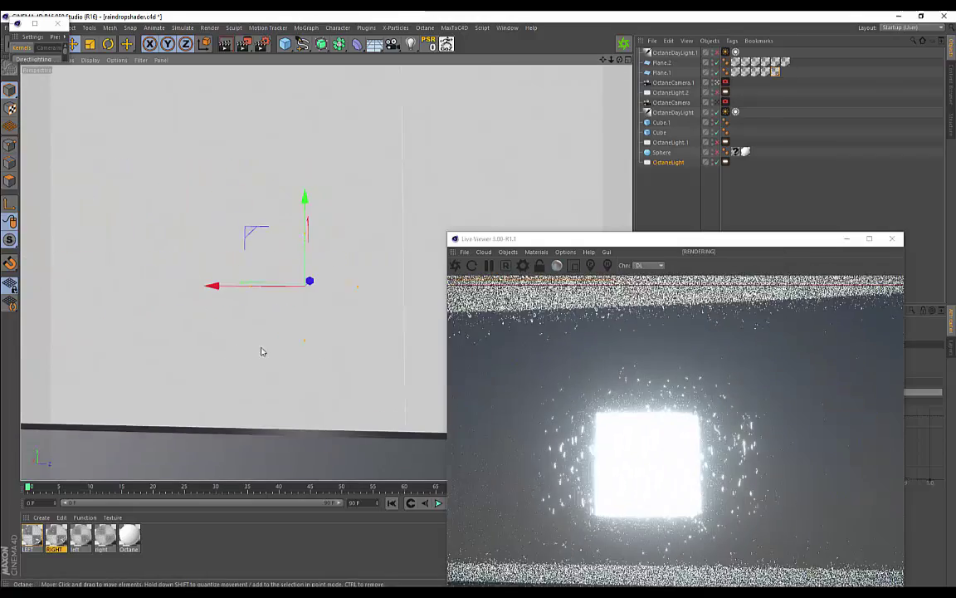
pyautogui.scroll(-5, 271, 339)
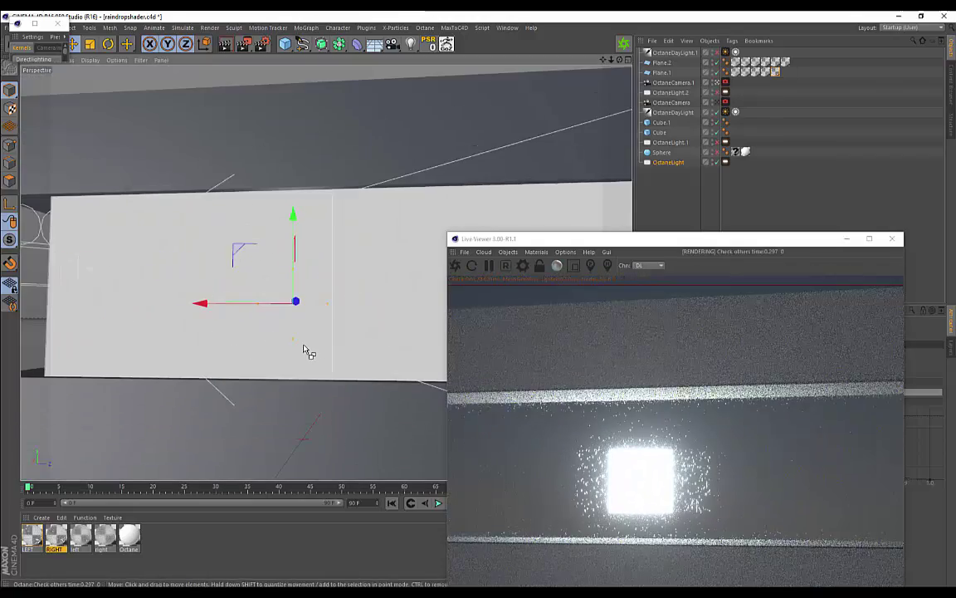
# - Undo the recent OctaneLight moves and the disabling of the Sphere
pyautogui.hotkey('ctrl', 'z')
pyautogui.hotkey('ctrl', 'z')
pyautogui.hotkey('ctrl', 'z')
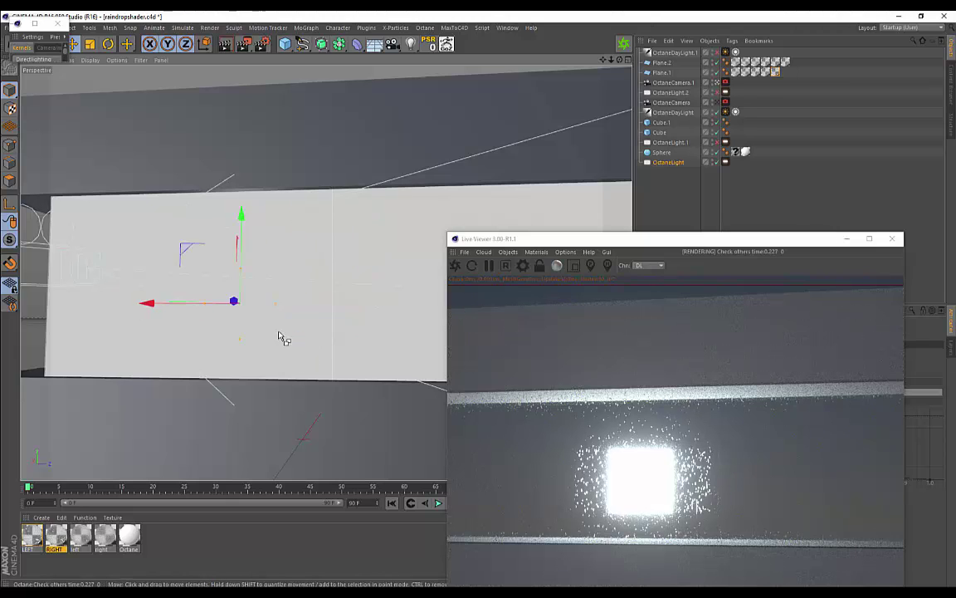
pyautogui.moveTo(280, 336); pyautogui.dragTo(512, 303)
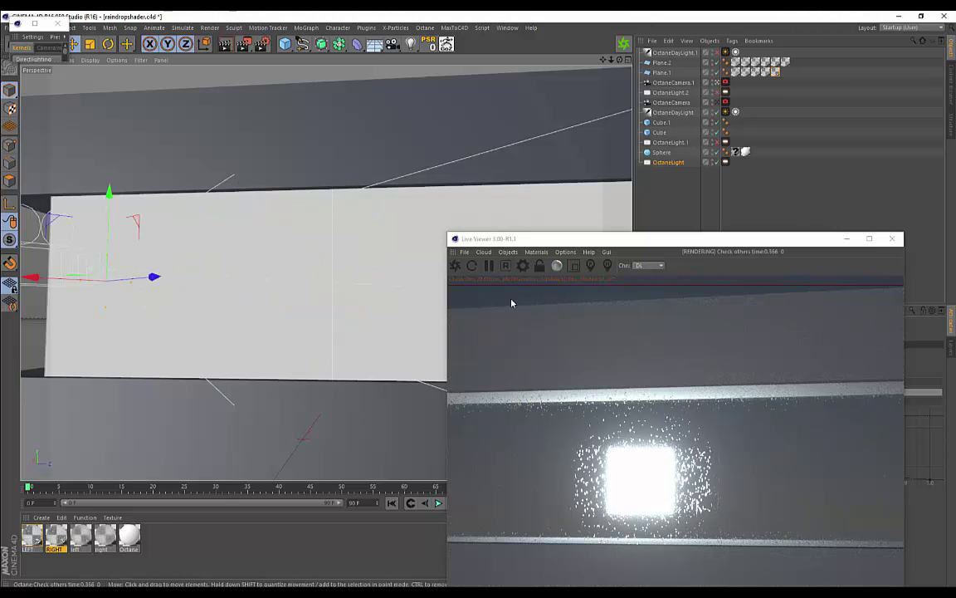
# - Disable OctaneLight and enable OctaneLight.2 to light the scene from above
pyautogui.click(718, 162)
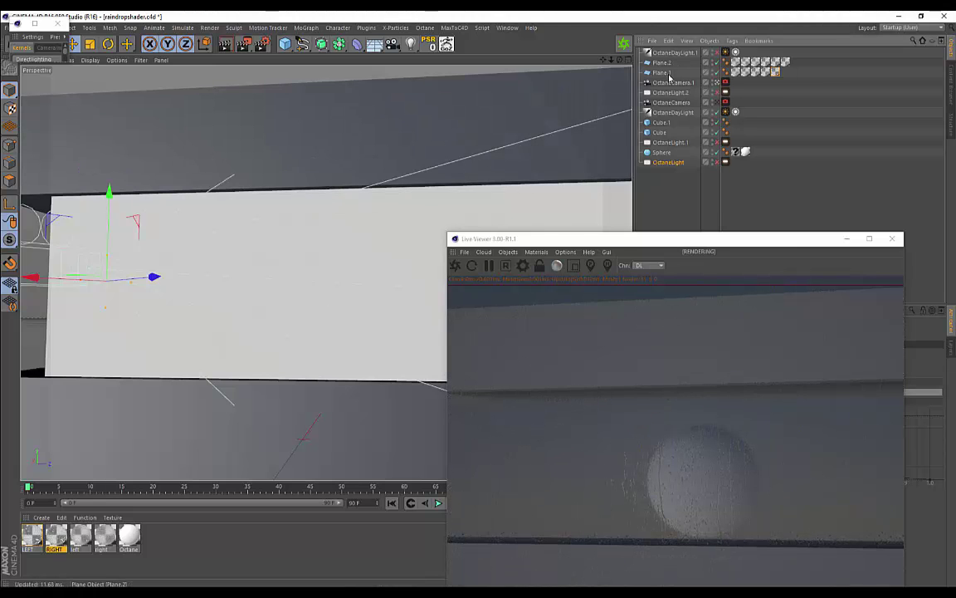
pyautogui.click(715, 93)
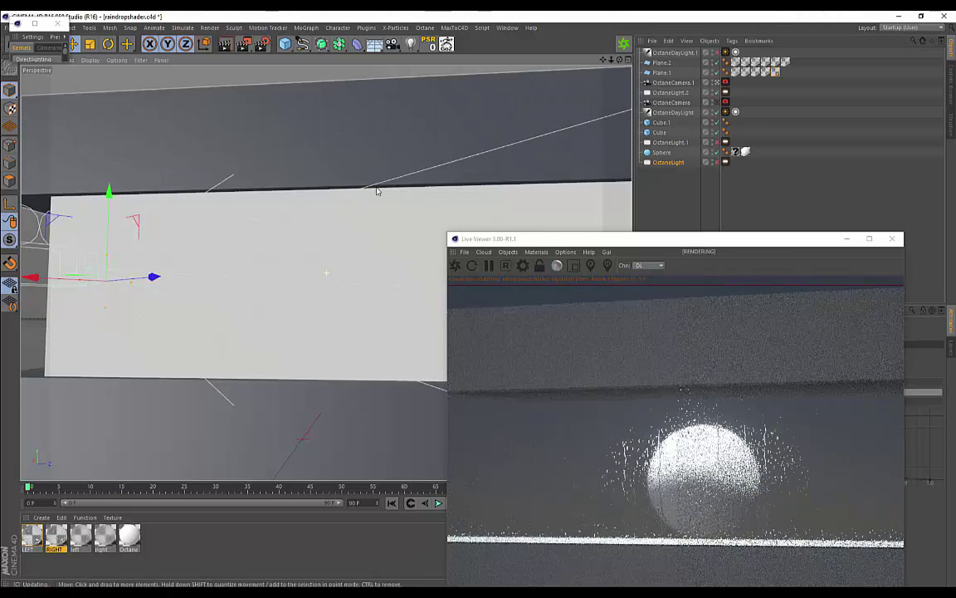
pyautogui.keyDown('alt'); pyautogui.moveTo(377, 190); pyautogui.dragTo(352, 179); pyautogui.keyUp('alt')
pyautogui.scroll(-2, 352, 179)
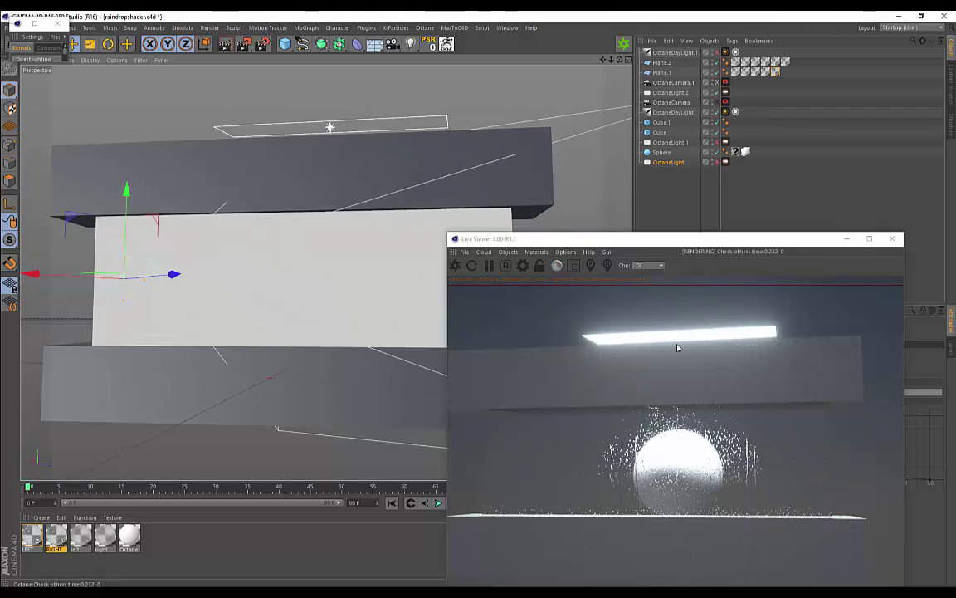
# - Examine the droplets and streaks in front of the lit sphere up close and from different angles in the live render
pyautogui.scroll(5, 329, 322)
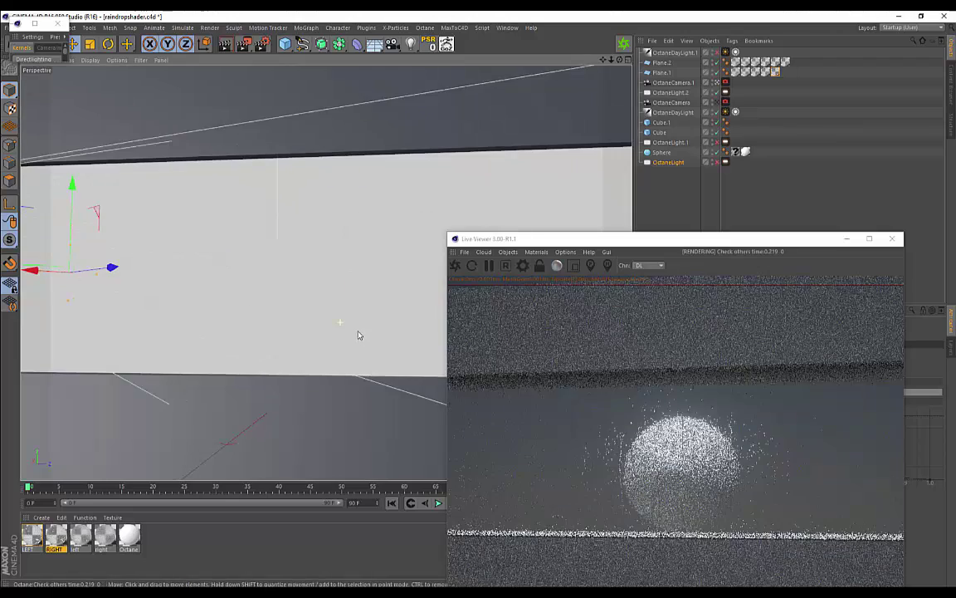
pyautogui.scroll(2, 329, 245)
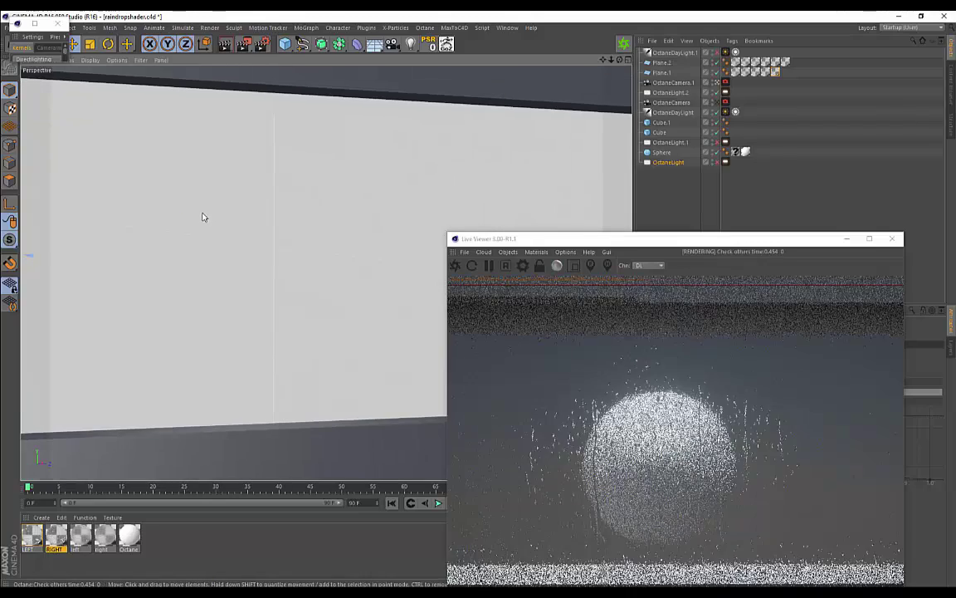
pyautogui.scroll(3, 203, 215)
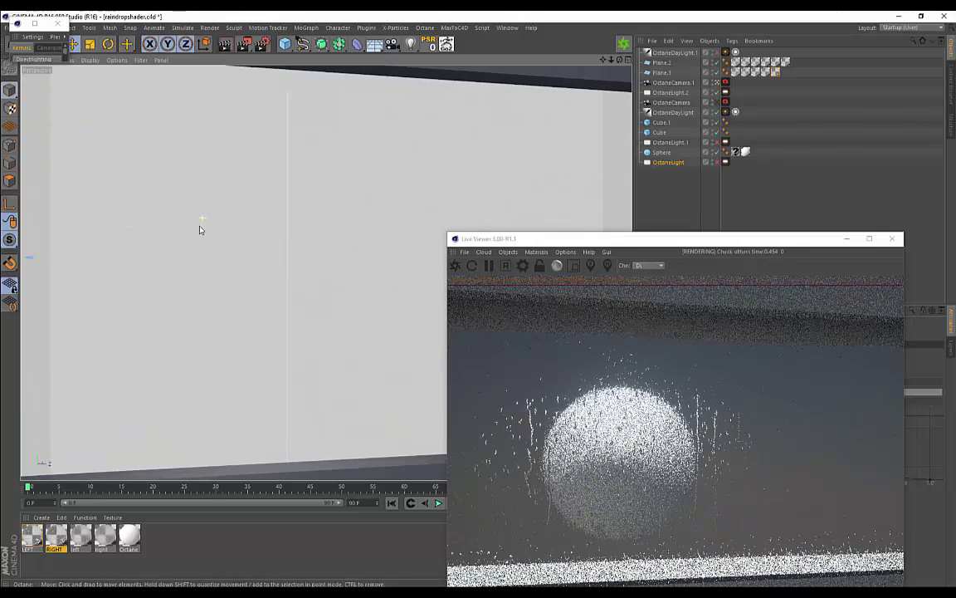
pyautogui.scroll(2, 254, 224)
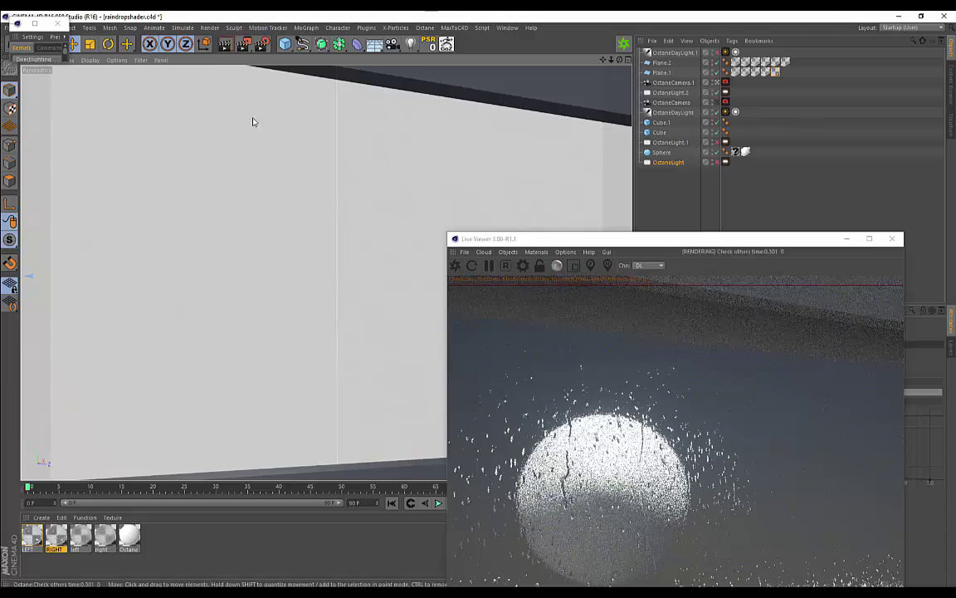
pyautogui.keyDown('alt'); pyautogui.moveTo(225, 329); pyautogui.dragTo(261, 262, button='middle'); pyautogui.keyUp('alt')
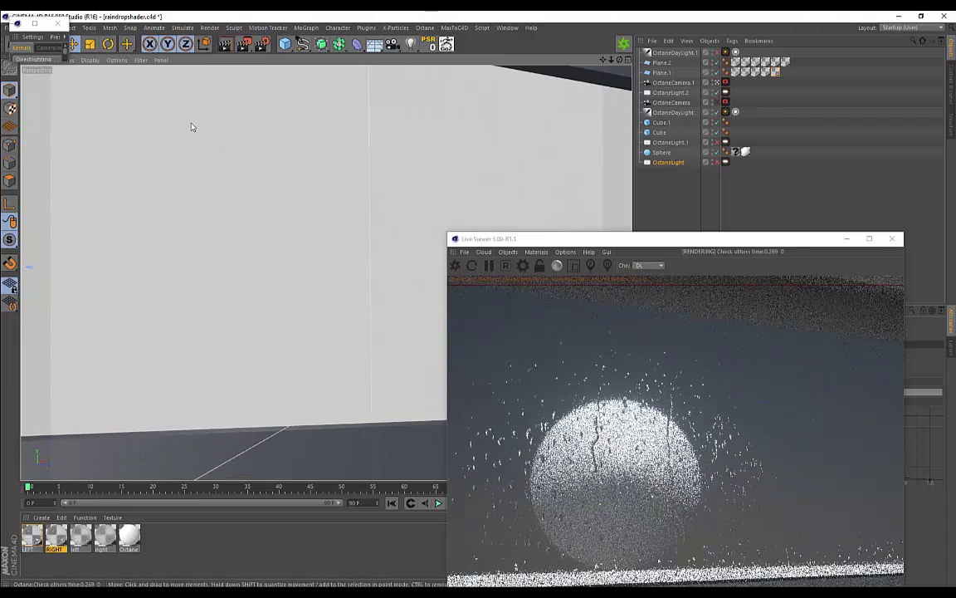
pyautogui.scroll(5, 293, 228)
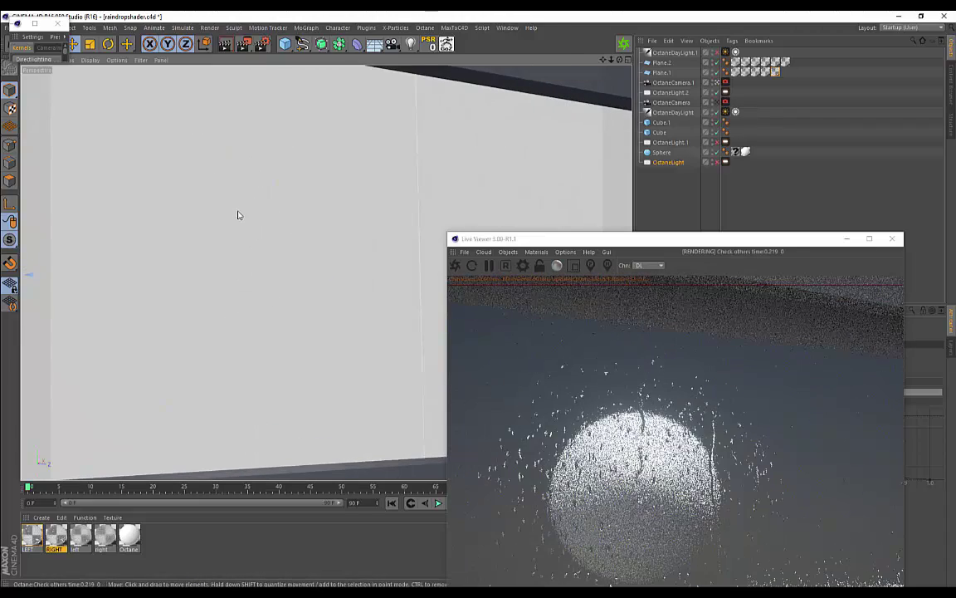
pyautogui.keyDown('alt'); pyautogui.moveTo(285, 266); pyautogui.dragTo(201, 258, button='middle'); pyautogui.keyUp('alt')
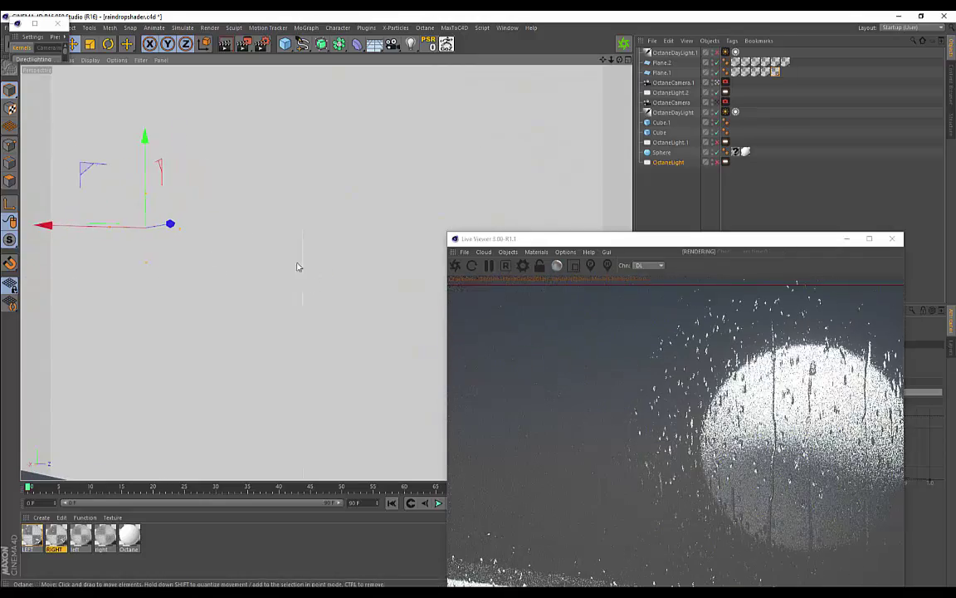
pyautogui.scroll(-2, 301, 308)
pyautogui.keyDown('alt'); pyautogui.moveTo(302, 309); pyautogui.dragTo(141, 298, button='middle'); pyautogui.keyUp('alt')
pyautogui.keyDown('alt'); pyautogui.moveTo(140, 298); pyautogui.dragTo(218, 299); pyautogui.keyUp('alt')
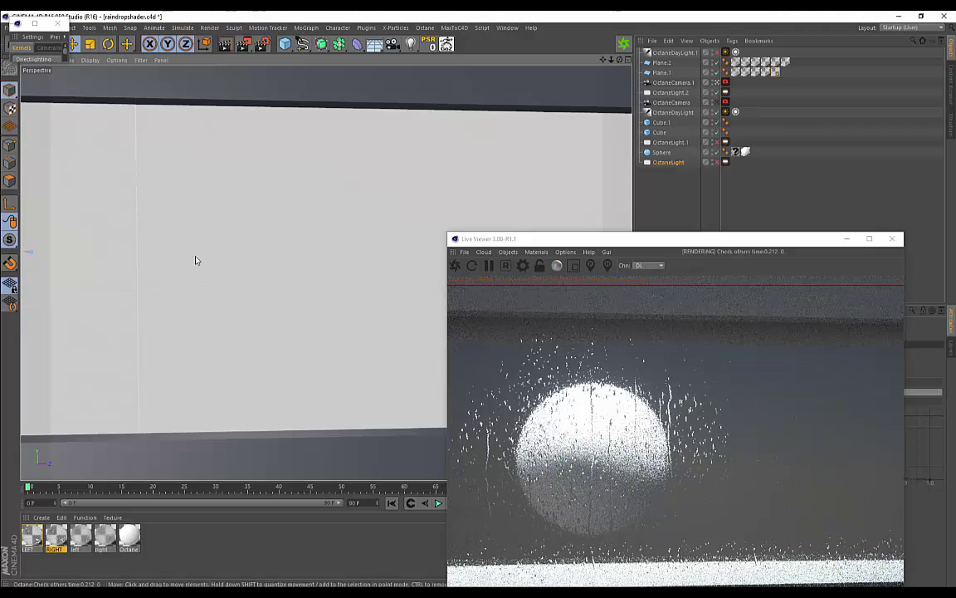
pyautogui.keyDown('alt'); pyautogui.moveTo(196, 261); pyautogui.dragTo(226, 258); pyautogui.keyUp('alt')
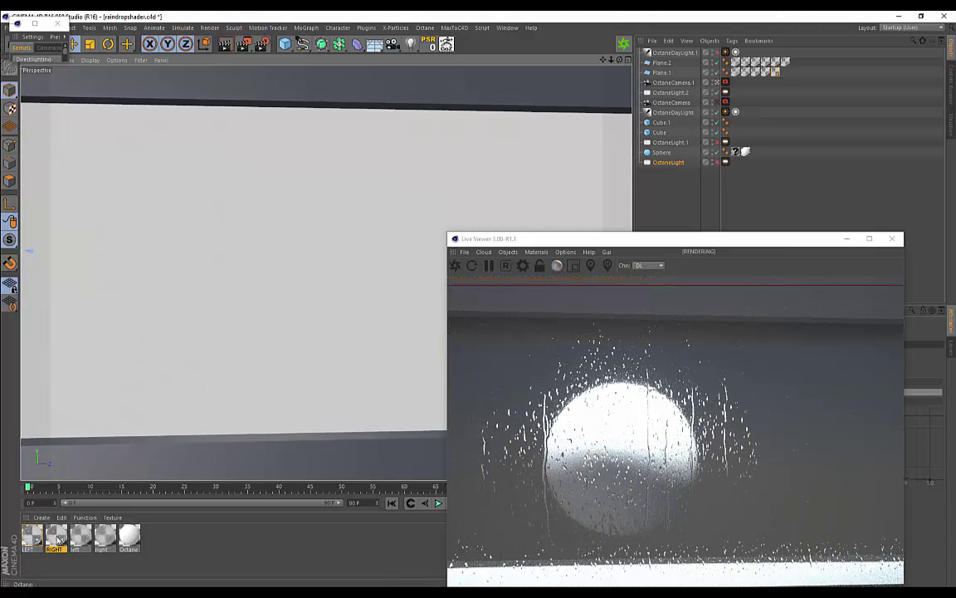
# - Apply the LEFT material to both window planes, Plane.1 and Plane.2
pyautogui.click(36, 538)
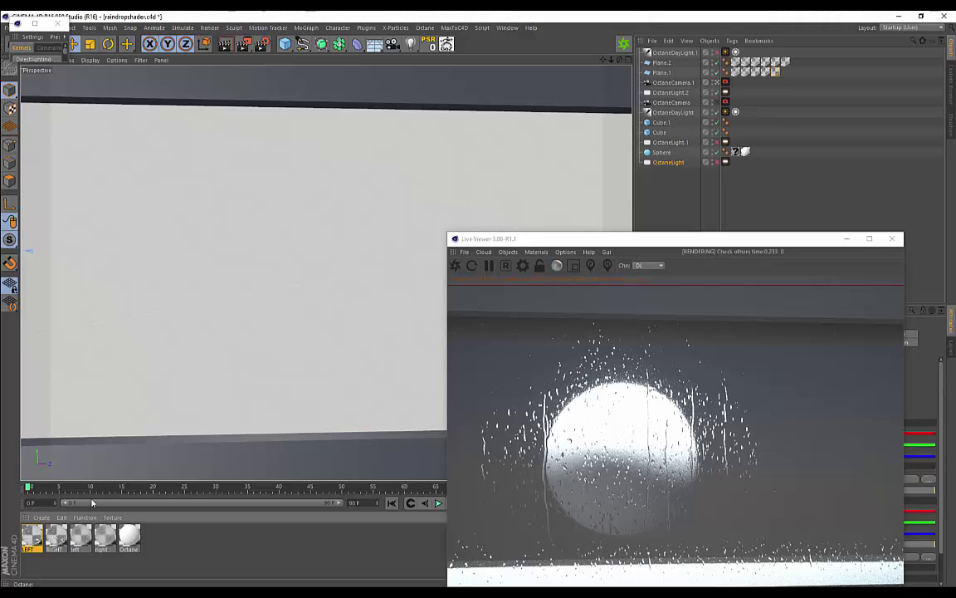
pyautogui.scroll(-5, 206, 335)
pyautogui.moveTo(150, 295); pyautogui.dragTo(149, 294)
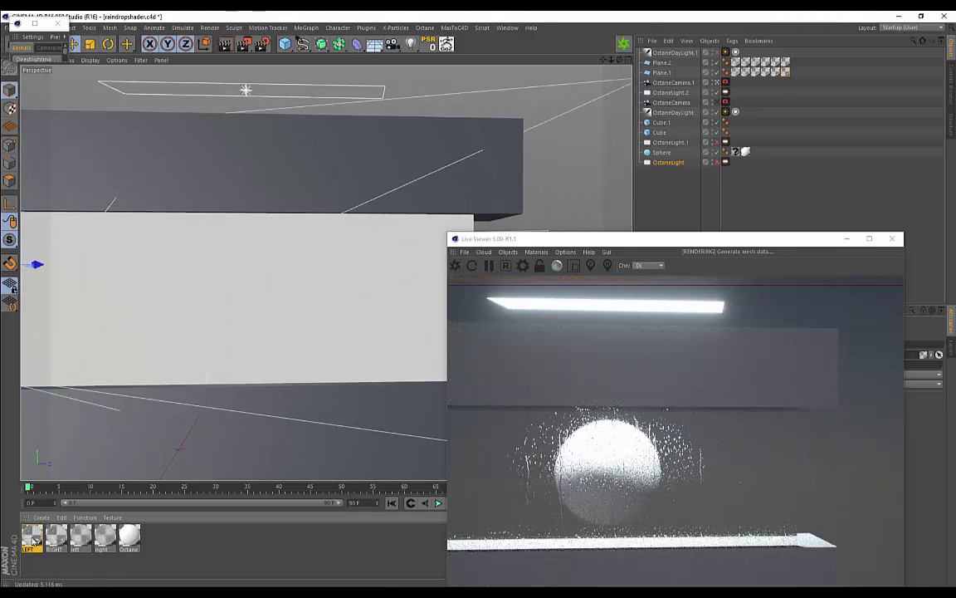
pyautogui.moveTo(33, 538); pyautogui.dragTo(337, 312)
# - Set the LEFT material's Roughness float to about 0.048 and check the droplets on the glass in the live render
pyautogui.doubleClick(31, 537)
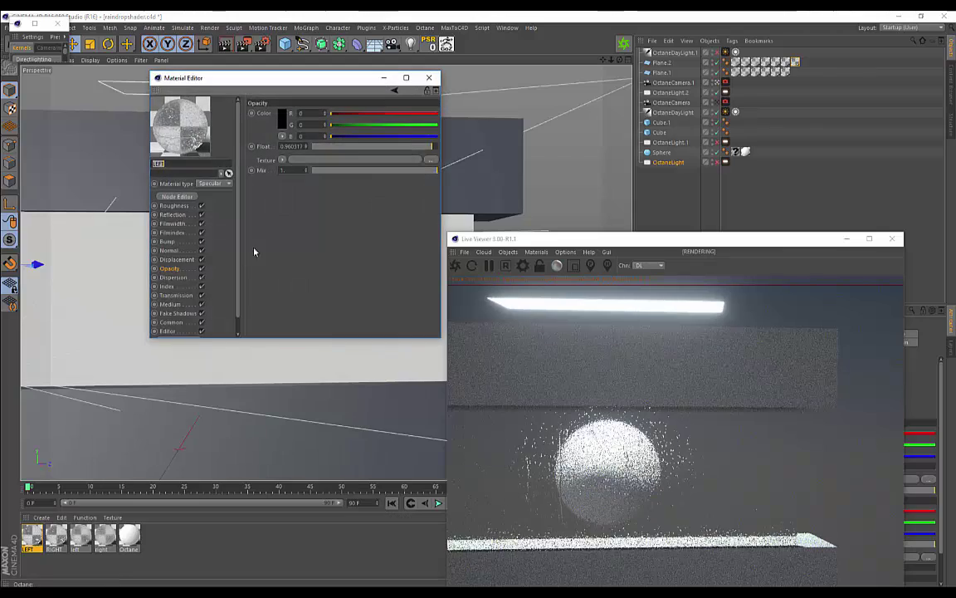
pyautogui.click(174, 206)
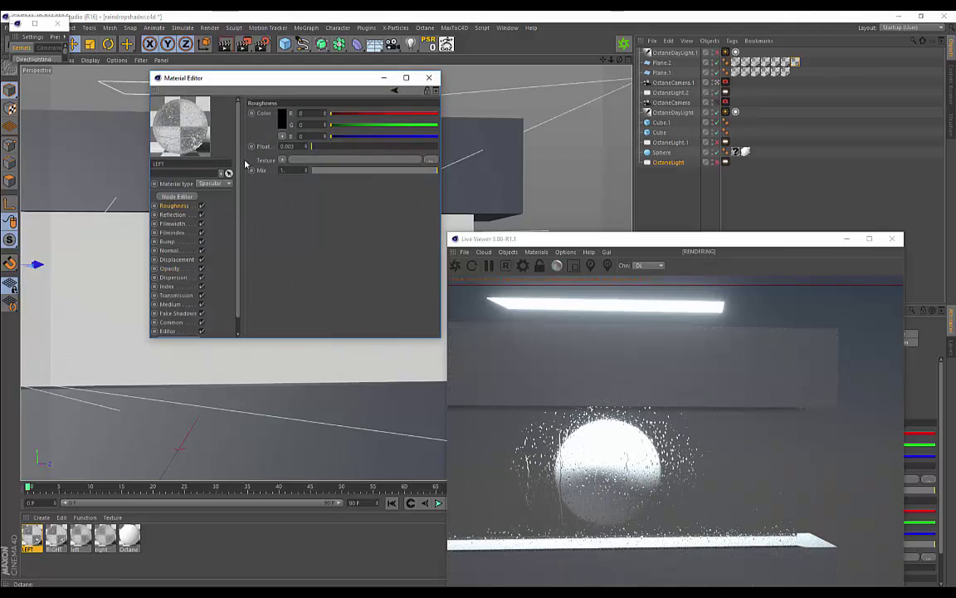
pyautogui.scroll(3, 210, 340)
pyautogui.scroll(2, 265, 394)
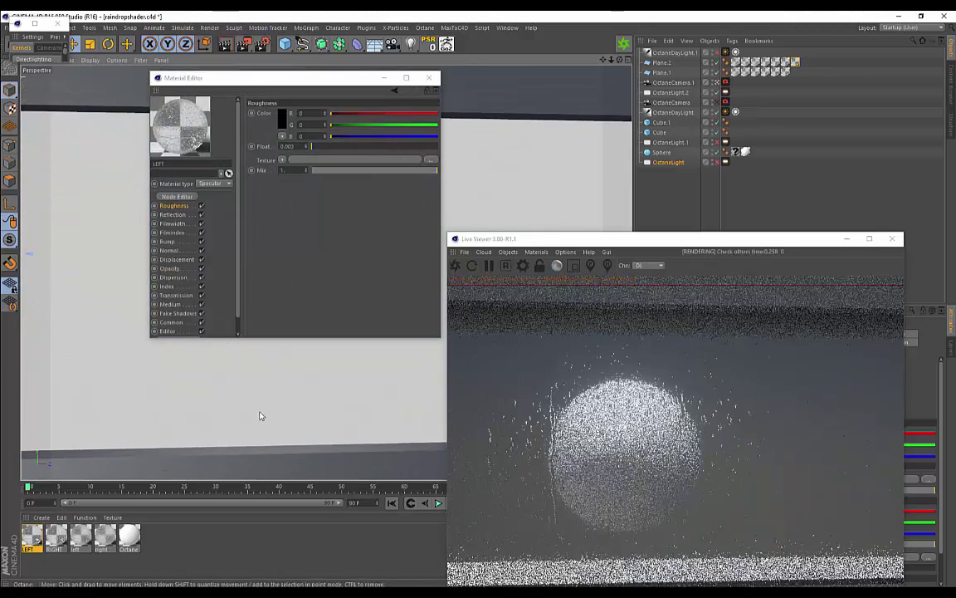
pyautogui.click(313, 148)
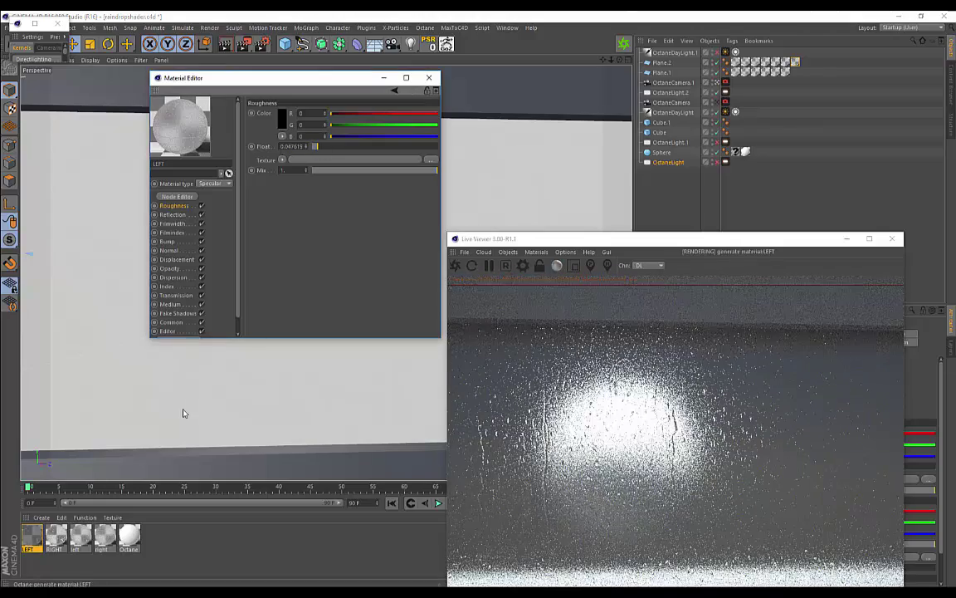
pyautogui.scroll(2, 198, 371)
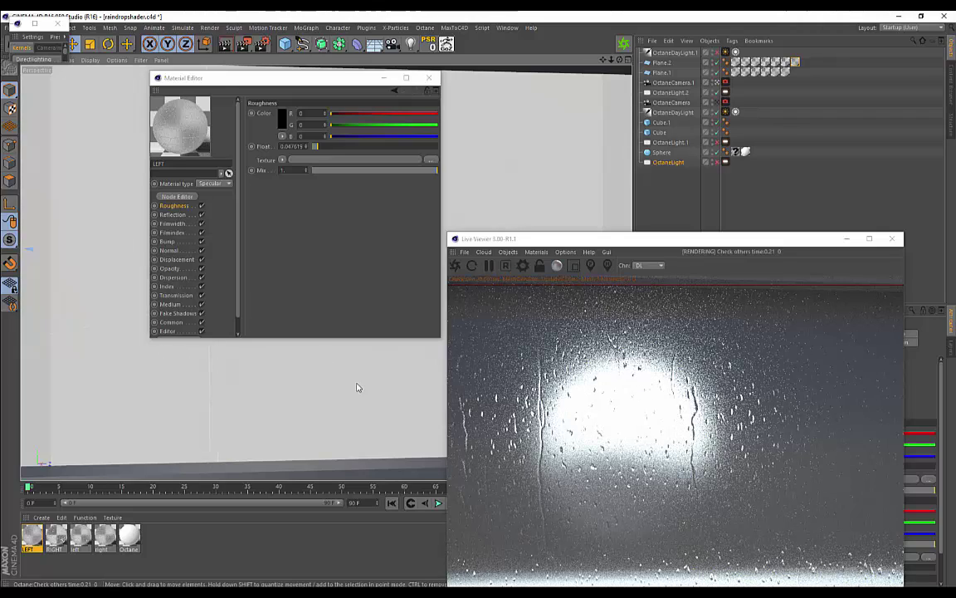
pyautogui.keyDown('alt'); pyautogui.moveTo(162, 379); pyautogui.dragTo(203, 382); pyautogui.keyUp('alt')
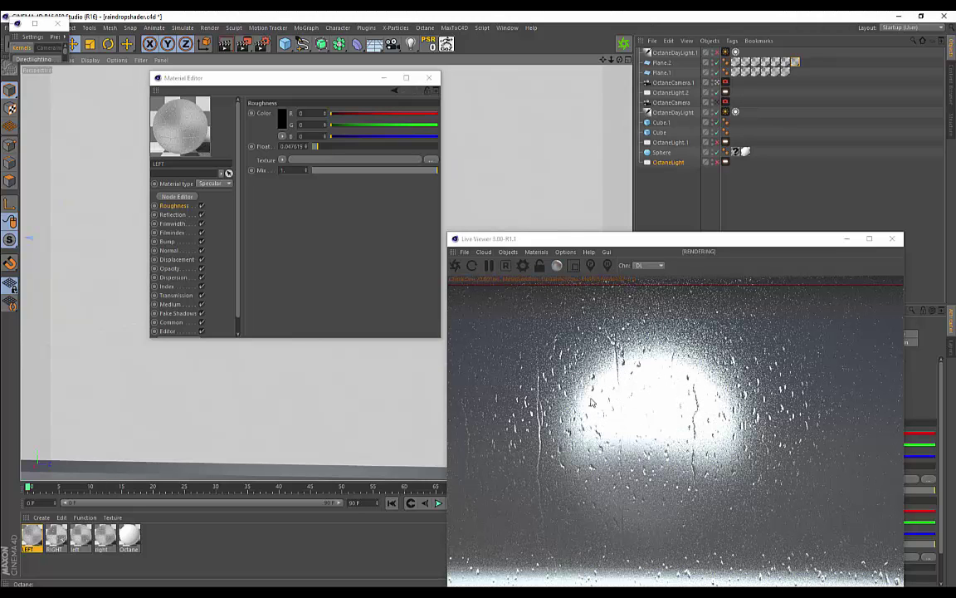
pyautogui.scroll(2, 194, 406)
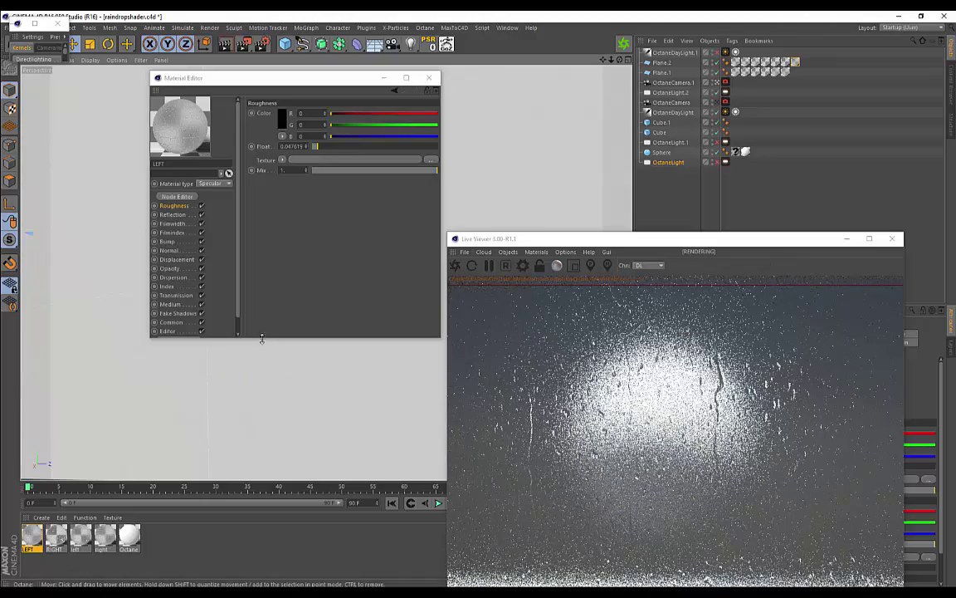
# - Lower the LEFT material's Roughness float to about 0.004 and set its Opacity float to about 0.599
pyautogui.moveTo(318, 148); pyautogui.dragTo(312, 150)
pyautogui.click(168, 268)
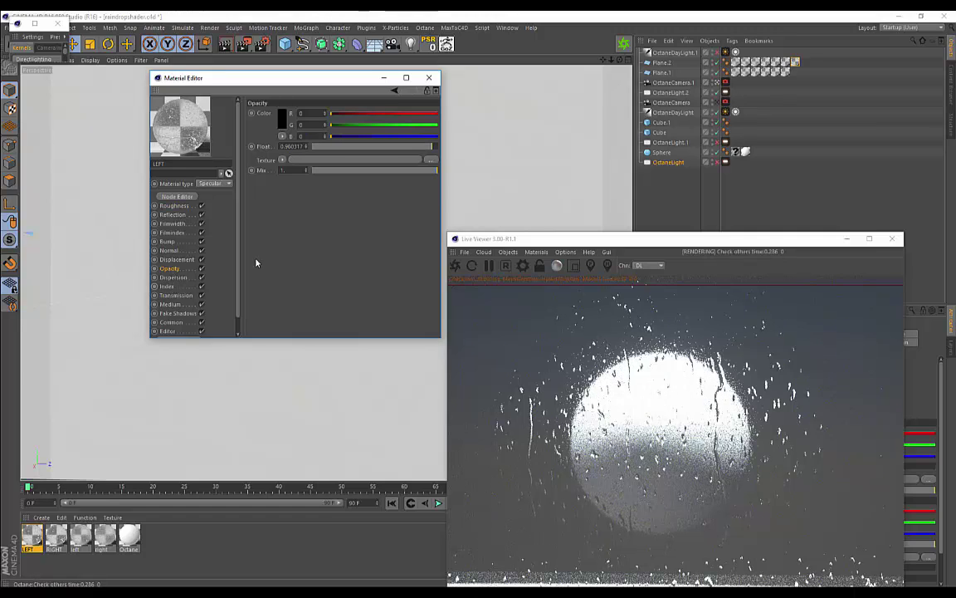
pyautogui.moveTo(425, 148); pyautogui.dragTo(386, 148)
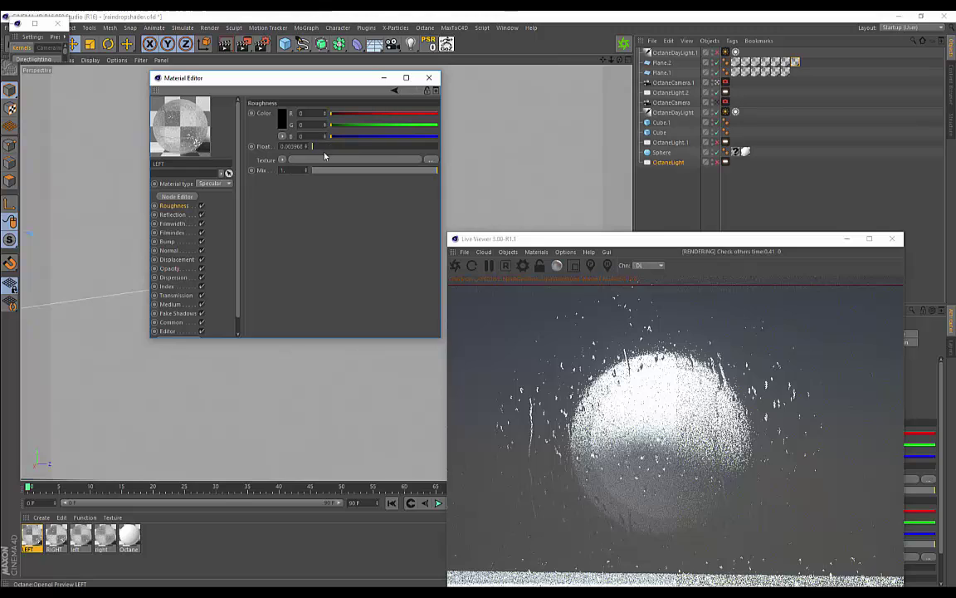
# - Raise the LEFT material's Roughness float to about 0.036, check the glass in the live render and reopen the Opacity settings
pyautogui.moveTo(314, 148); pyautogui.dragTo(317, 148)
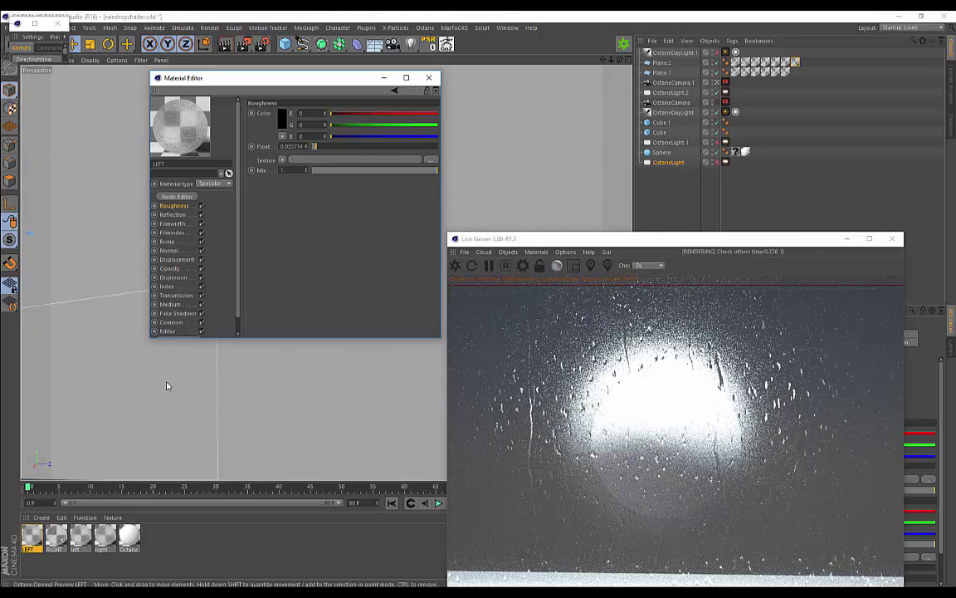
pyautogui.keyDown('alt'); pyautogui.moveTo(168, 393); pyautogui.dragTo(172, 395); pyautogui.keyUp('alt')
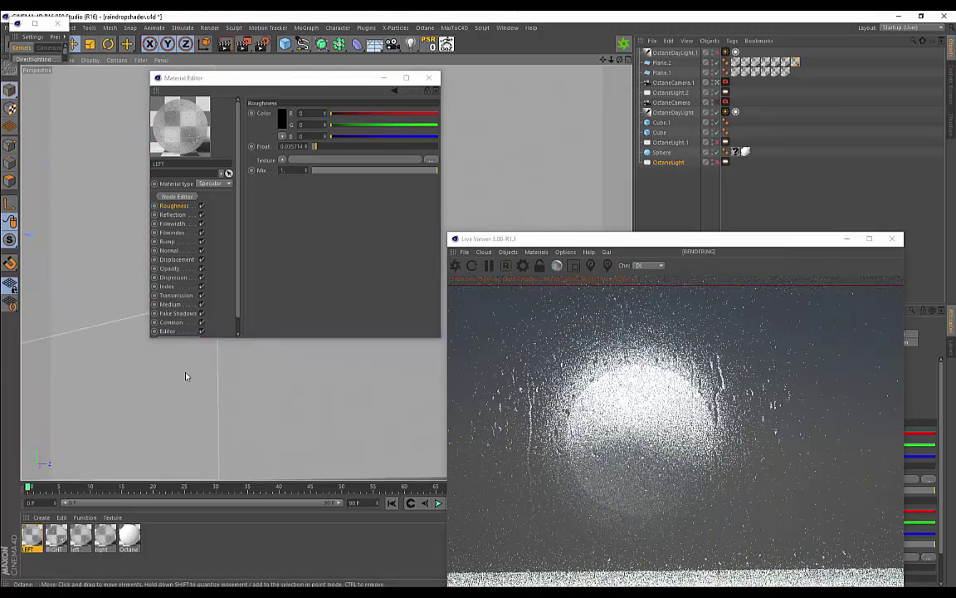
pyautogui.click(169, 269)
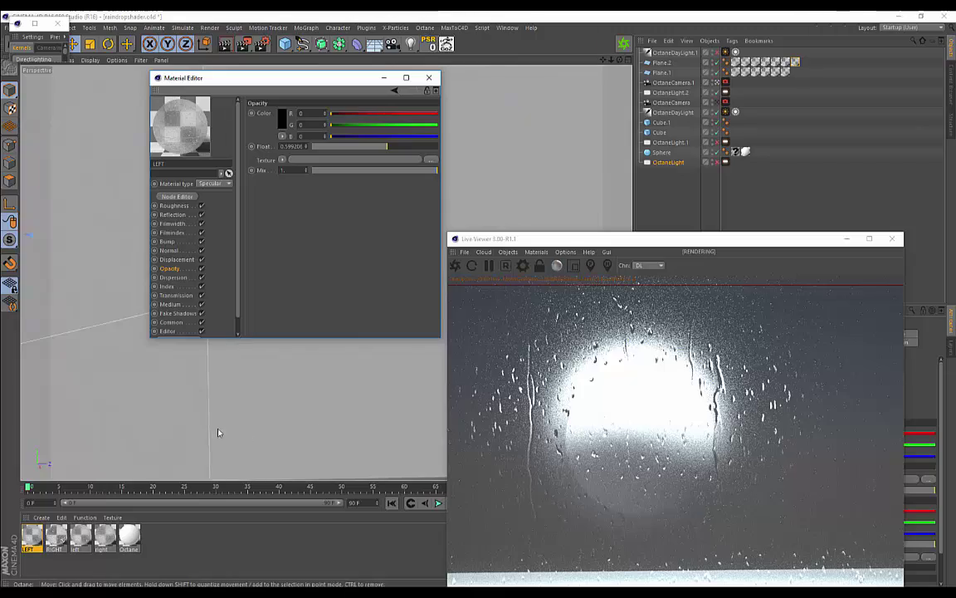
# - Examine how the rougher, partly transparent glass and its droplets look against the lit sphere from different angles and distances in the live render
pyautogui.moveTo(171, 415)
pyautogui.keyDown('alt'); pyautogui.mouseDown()
pyautogui.moveTo(205, 415)
pyautogui.moveTo(166, 388)
pyautogui.moveTo(216, 392)
pyautogui.moveTo(153, 423)
pyautogui.moveTo(147, 415)
pyautogui.moveTo(198, 439)
pyautogui.moveTo(165, 414)
pyautogui.mouseUp(); pyautogui.keyUp('alt')
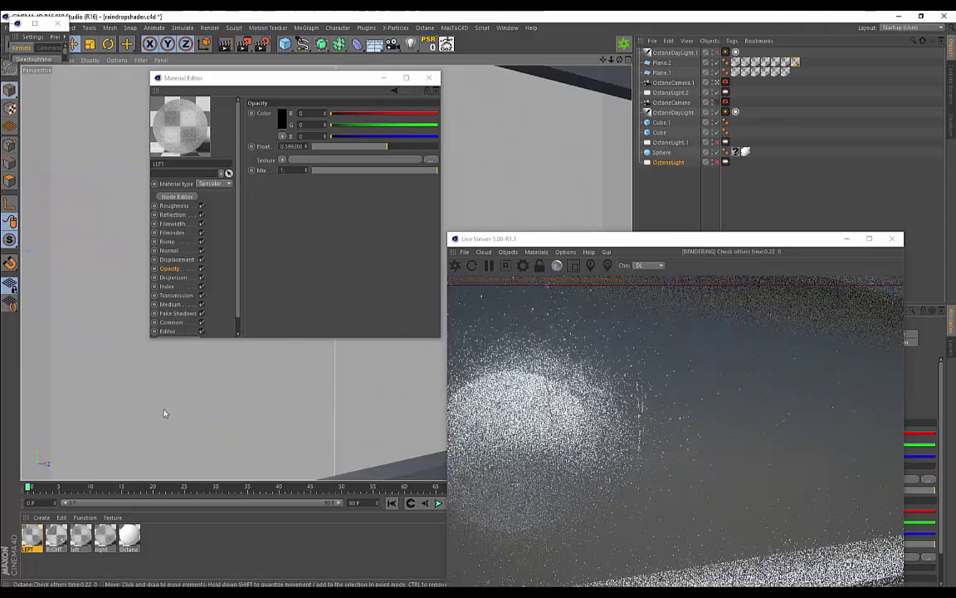
pyautogui.click(177, 260)
pyautogui.click(169, 268)
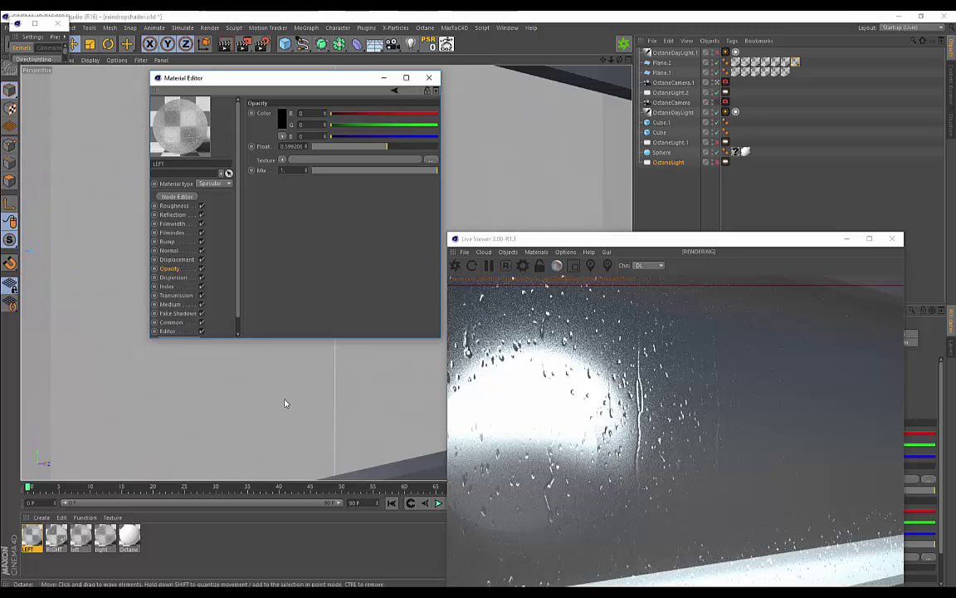
pyautogui.keyDown('alt'); pyautogui.moveTo(287, 401); pyautogui.dragTo(309, 405); pyautogui.keyUp('alt')
pyautogui.keyDown('alt'); pyautogui.moveTo(191, 363); pyautogui.dragTo(195, 371); pyautogui.keyUp('alt')
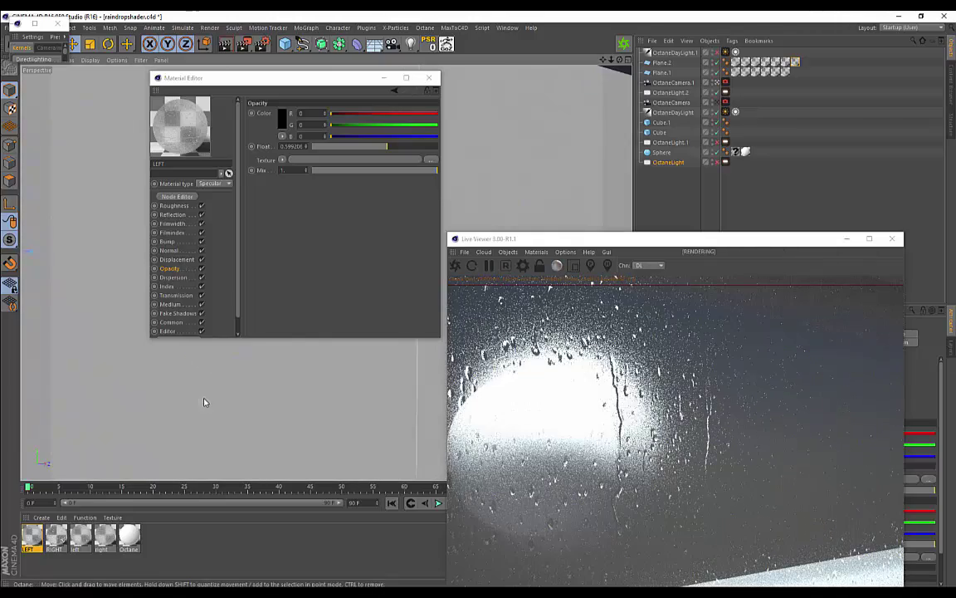
pyautogui.keyDown('alt'); pyautogui.moveTo(205, 401); pyautogui.dragTo(272, 401); pyautogui.keyUp('alt')
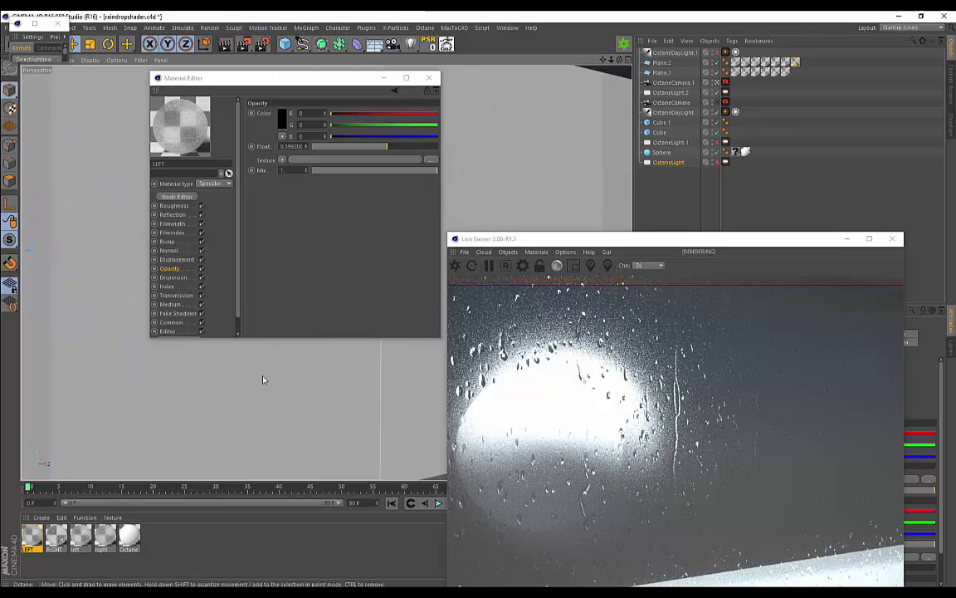
pyautogui.keyDown('alt'); pyautogui.moveTo(262, 379); pyautogui.dragTo(280, 399); pyautogui.keyUp('alt')
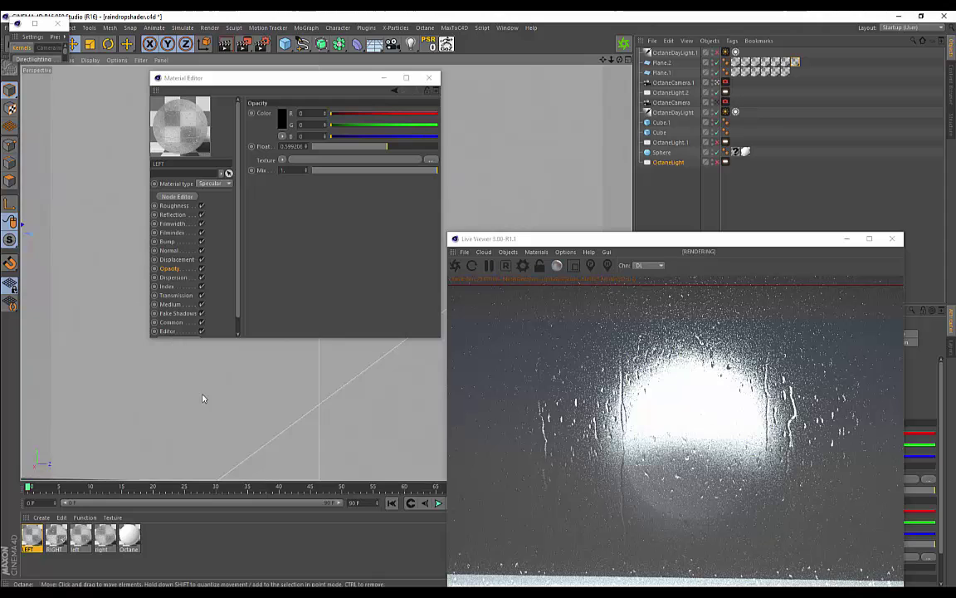
pyautogui.moveTo(259, 394); pyautogui.dragTo(270, 402)
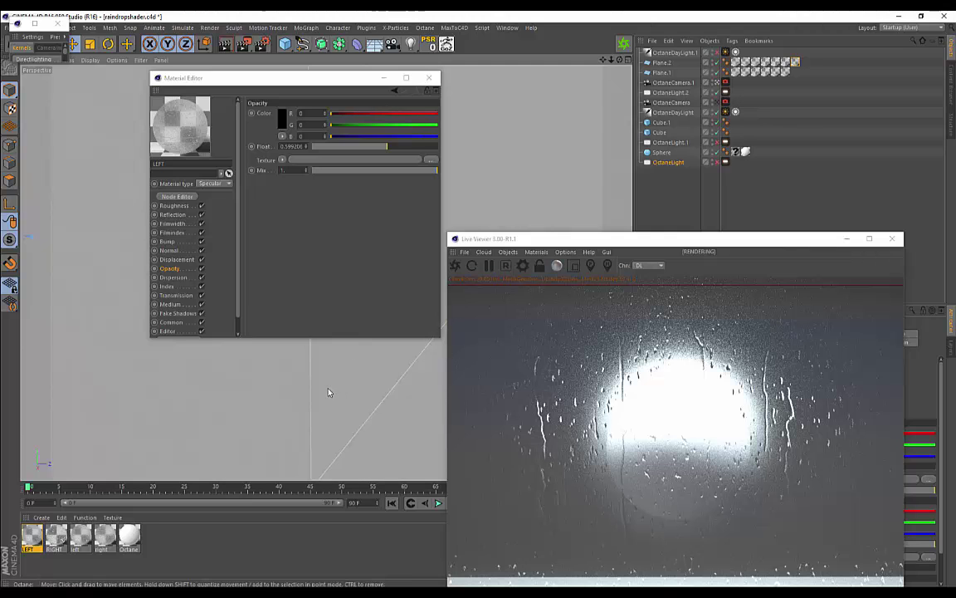
pyautogui.scroll(-3, 332, 391)
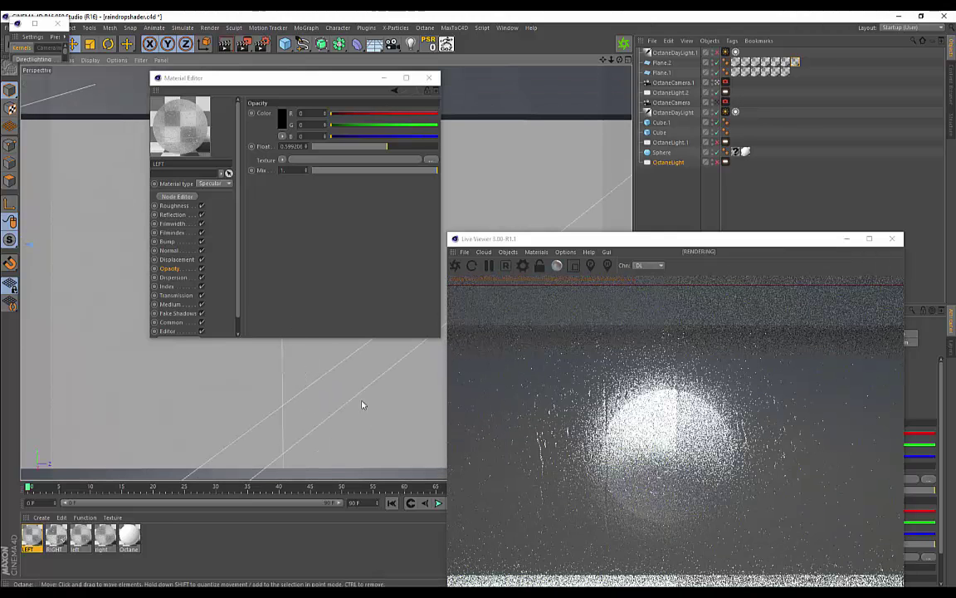
pyautogui.keyDown('alt'); pyautogui.moveTo(313, 410); pyautogui.dragTo(293, 397, button='middle'); pyautogui.keyUp('alt')
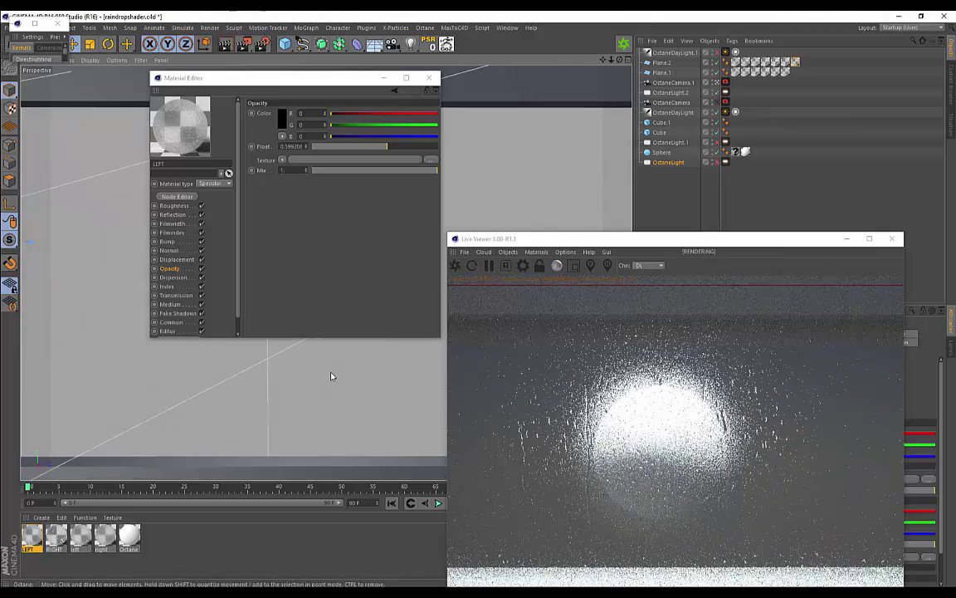
pyautogui.scroll(1, 254, 365)
pyautogui.scroll(-1, 262, 366)
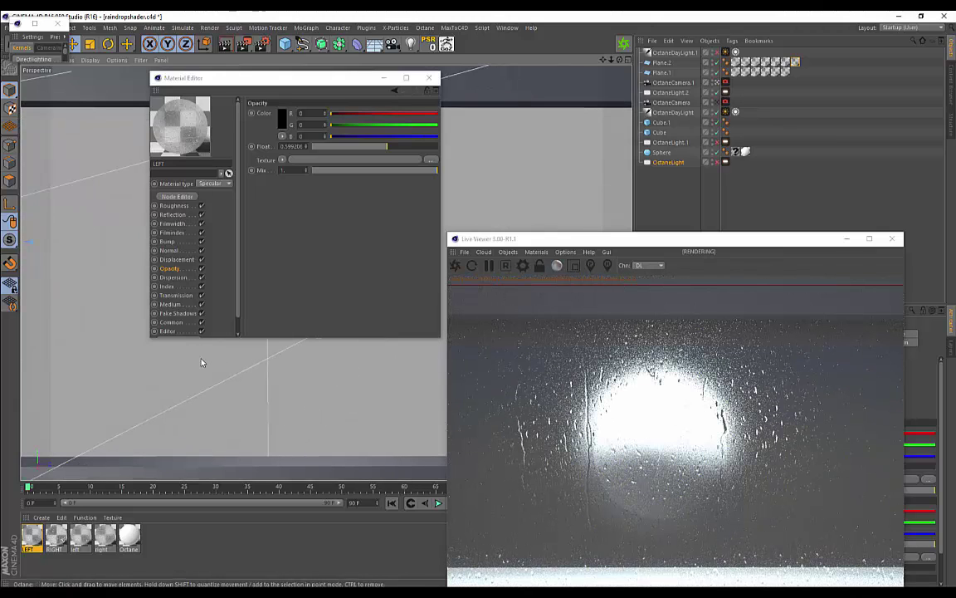